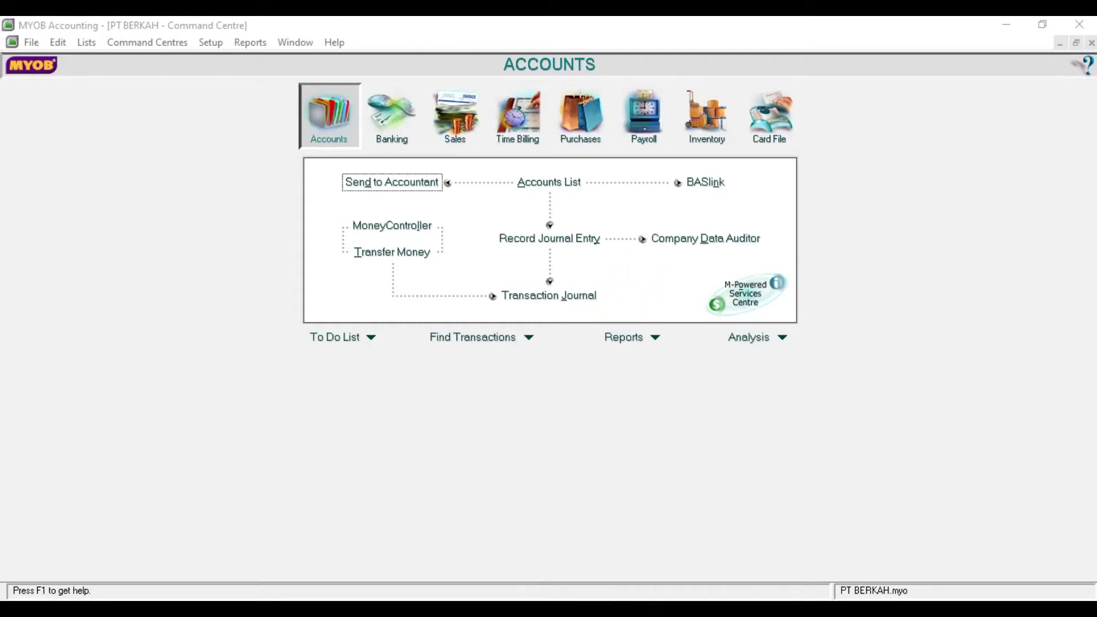
Switch to the Lembar Penilaian UKK AKT workbook in Excel and review the list of work results that must be printed
mouse_move(572, 610)
left_click(625, 571)
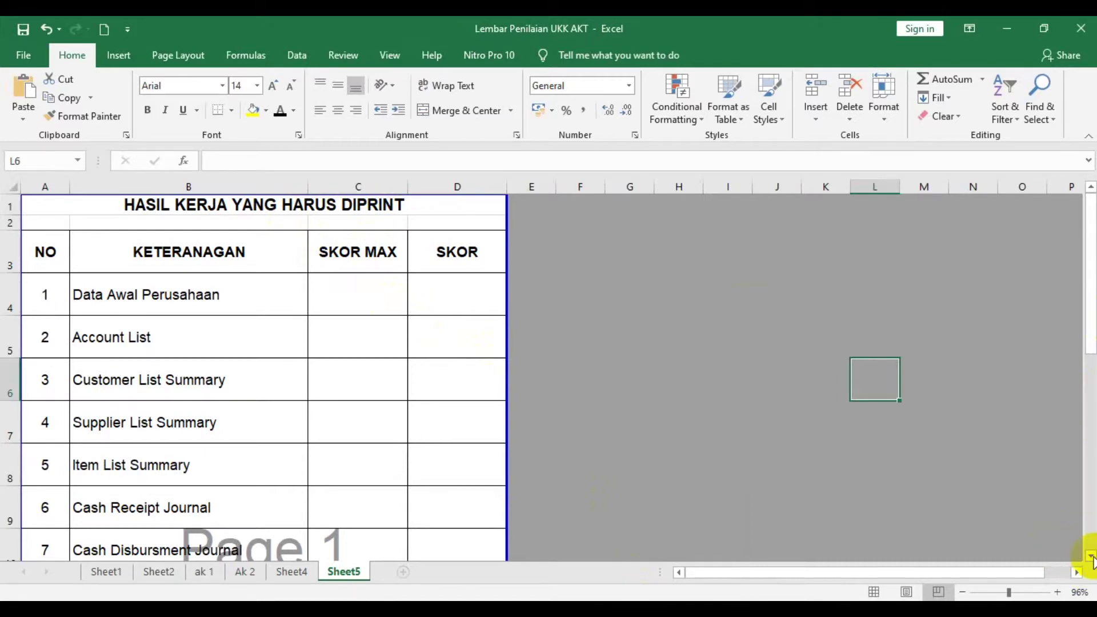
left_click(1092, 557)
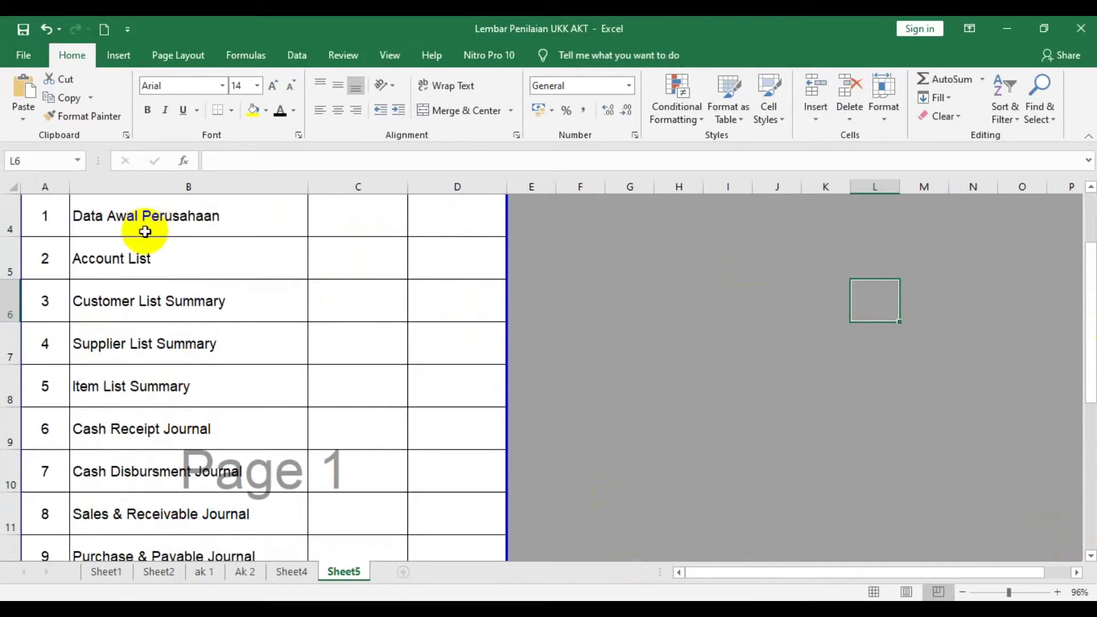
left_click_drag(1093, 378, 1090, 335)
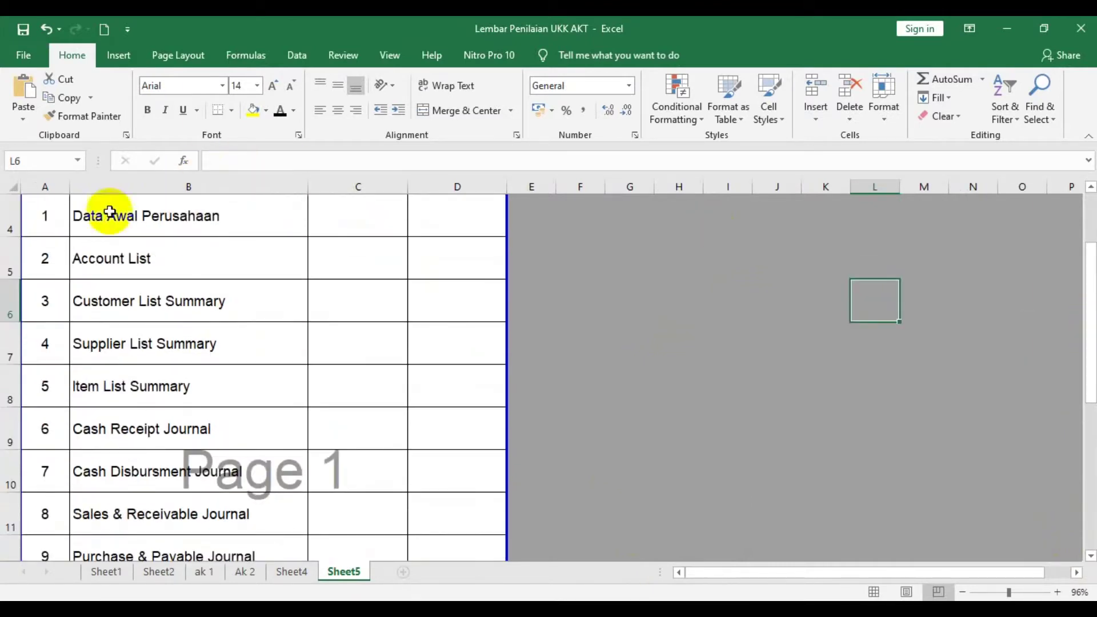
left_click_drag(1093, 252, 1091, 213)
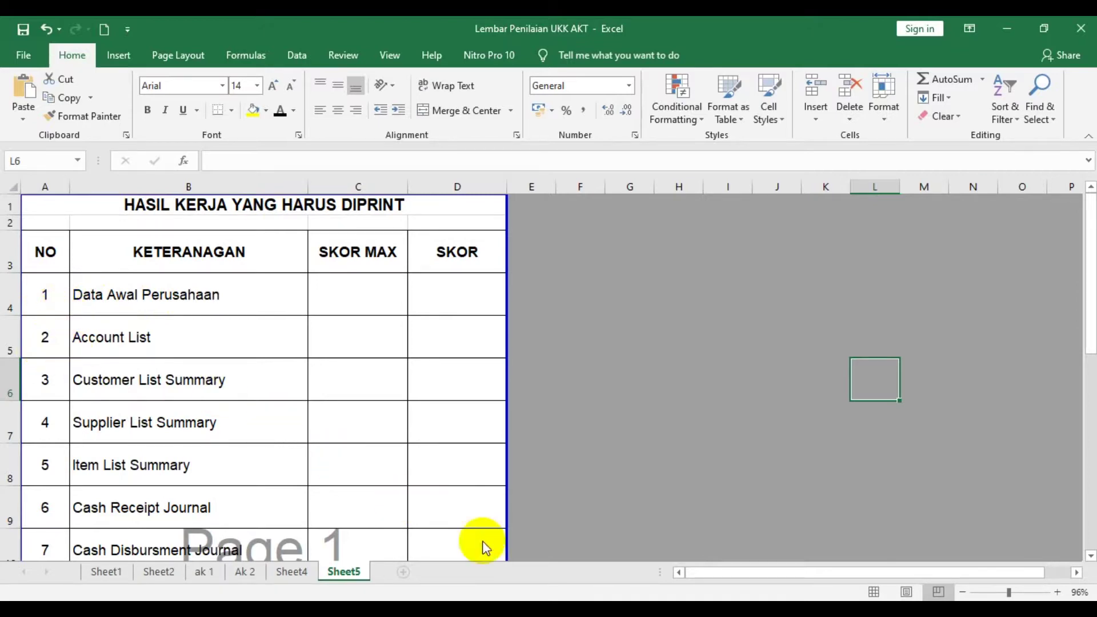
Return to MYOB Accounting and display the Accounts List Summary report from the accounts reports through its customisation options
key("alt+Tab")
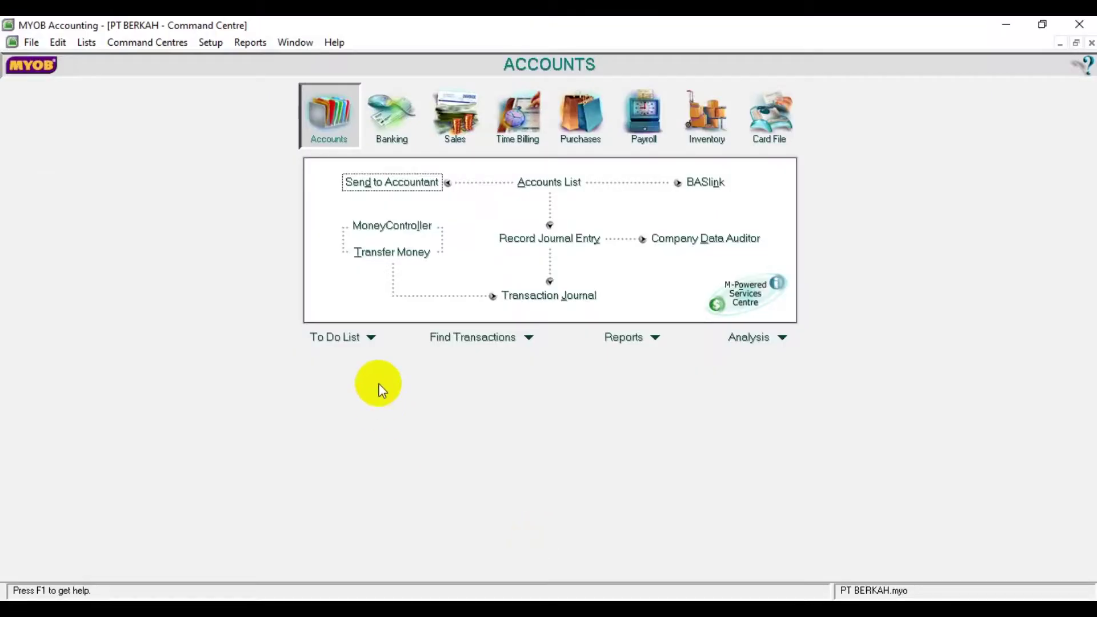
left_click(624, 338)
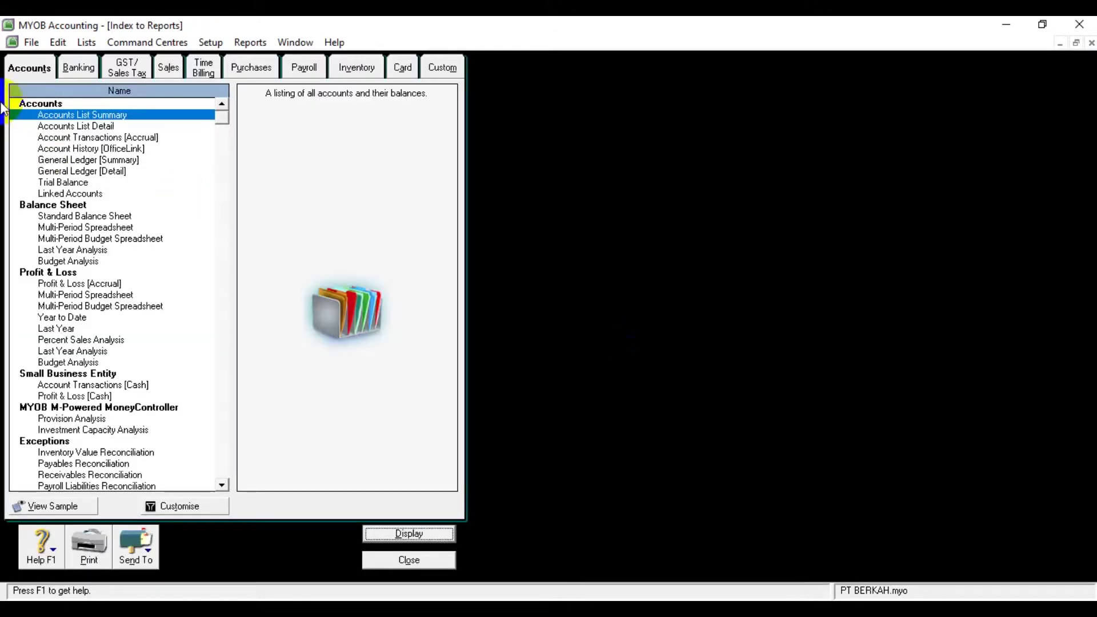
left_click(39, 67)
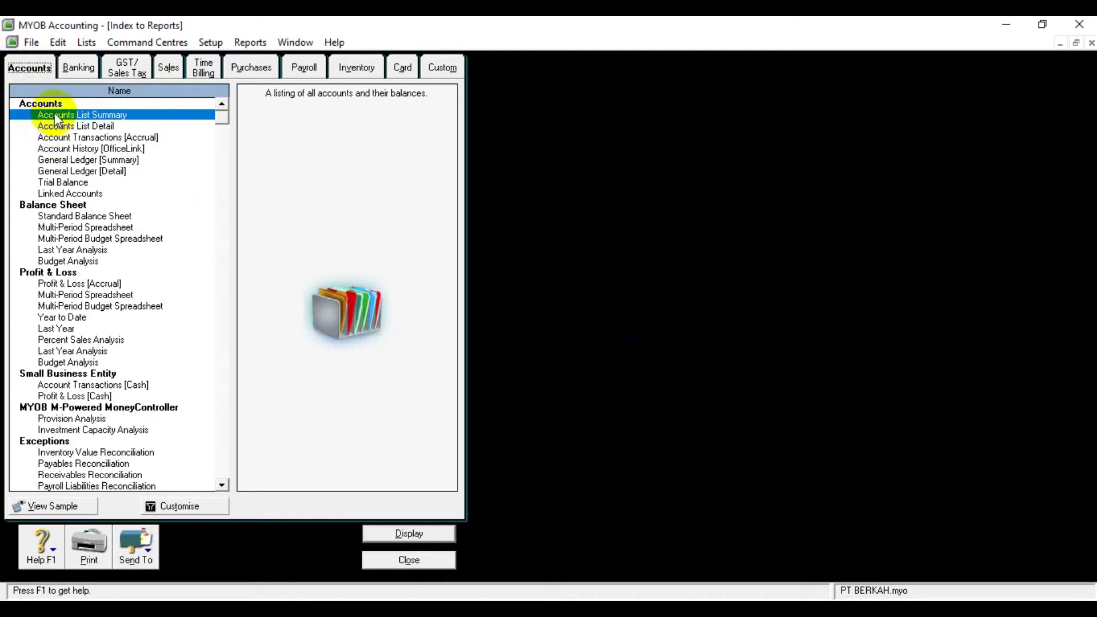
left_click(178, 506)
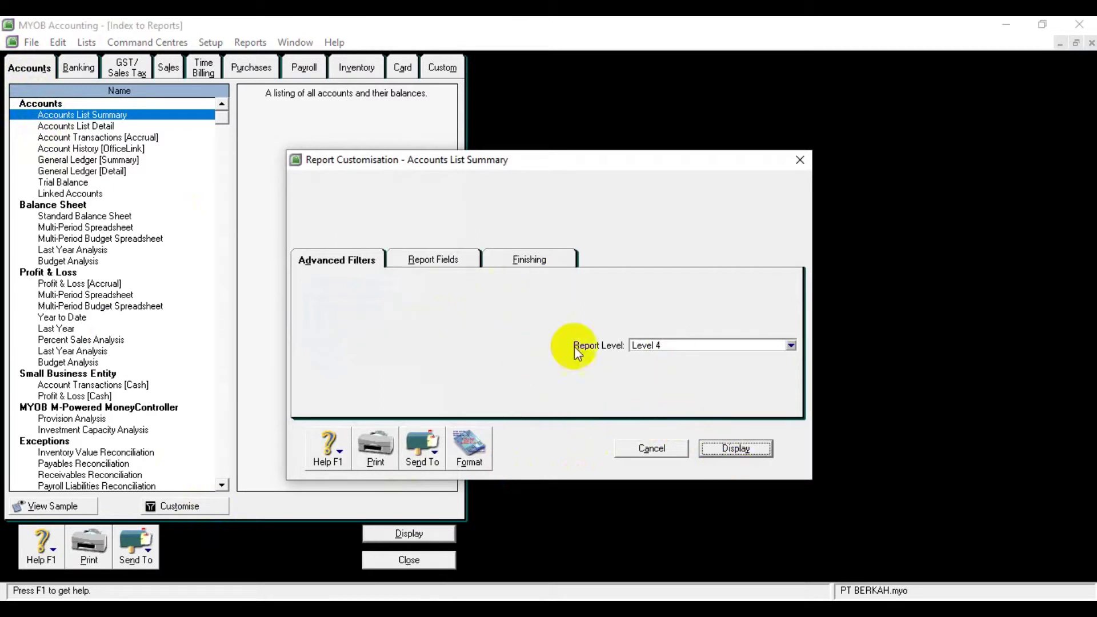
left_click(756, 452)
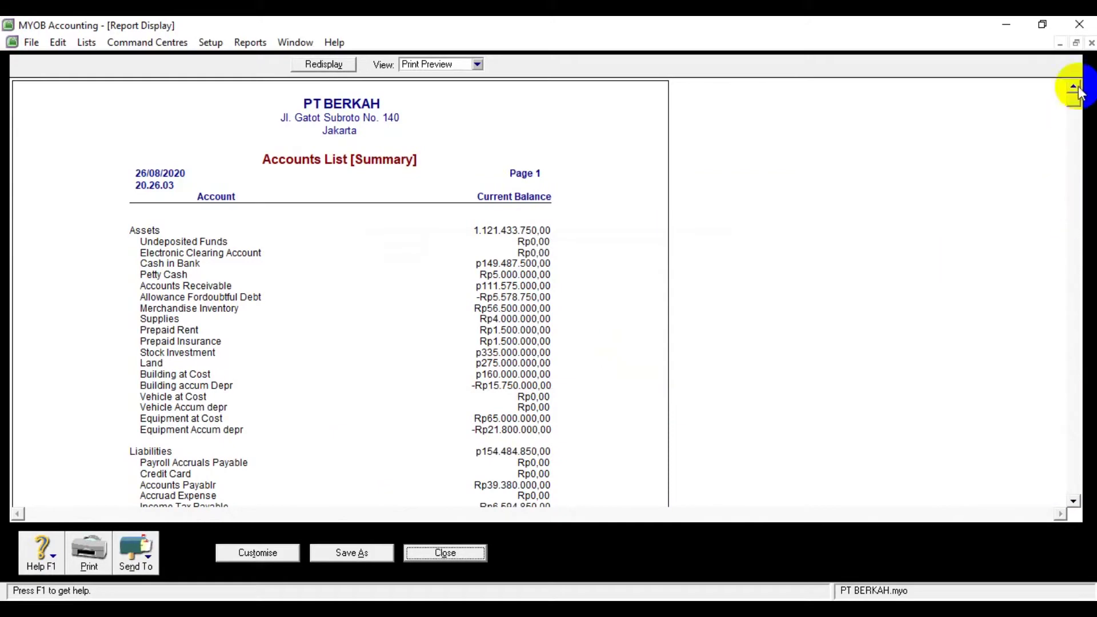
Examine the account balances across the pages of the Accounts List Summary report and close the preview
left_click_drag(1078, 103, 1076, 116)
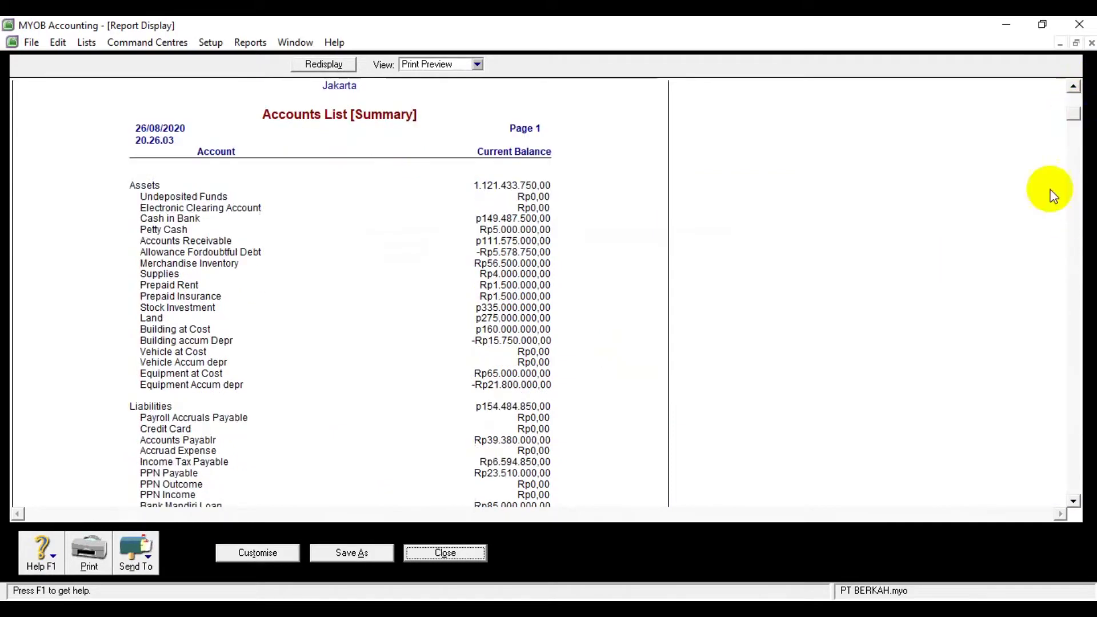
left_click(1074, 501)
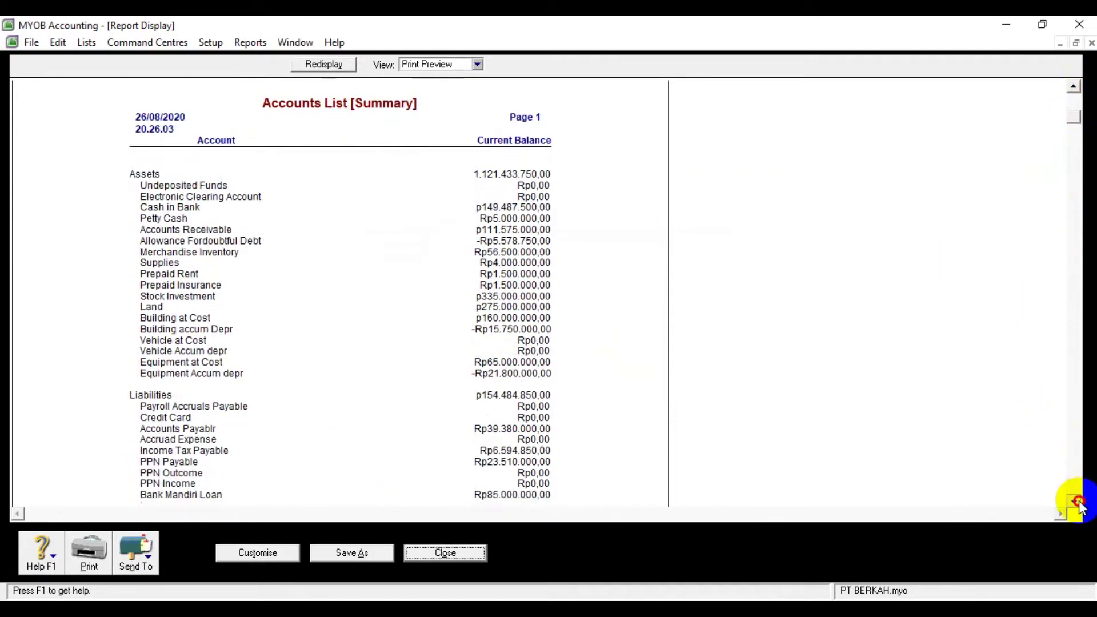
left_click_drag(1079, 503, 1079, 503)
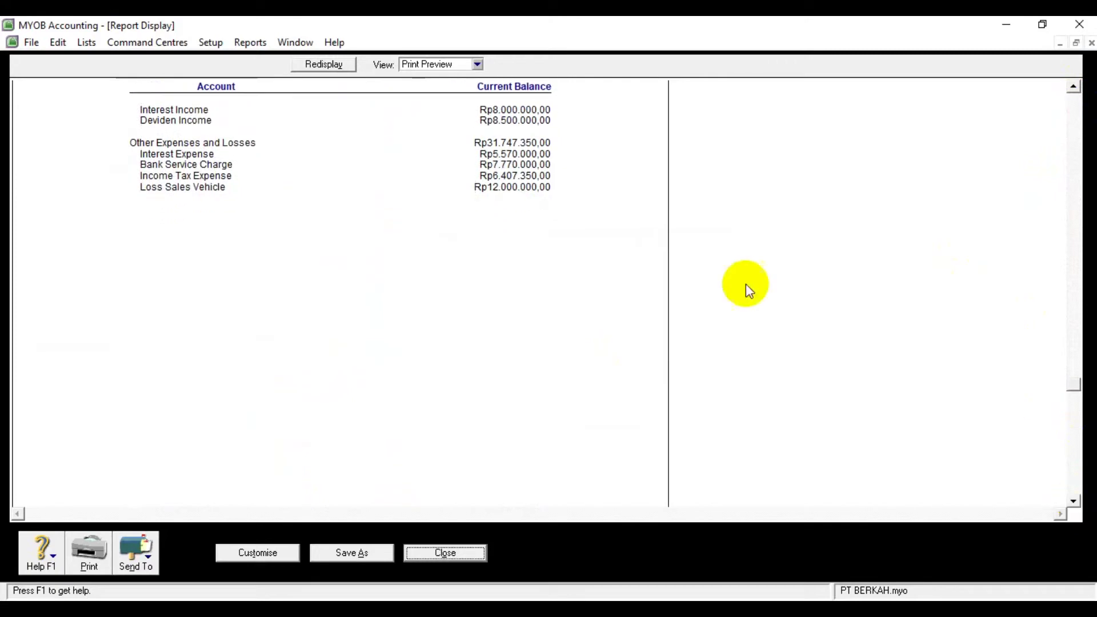
left_click_drag(1074, 391, 1074, 256)
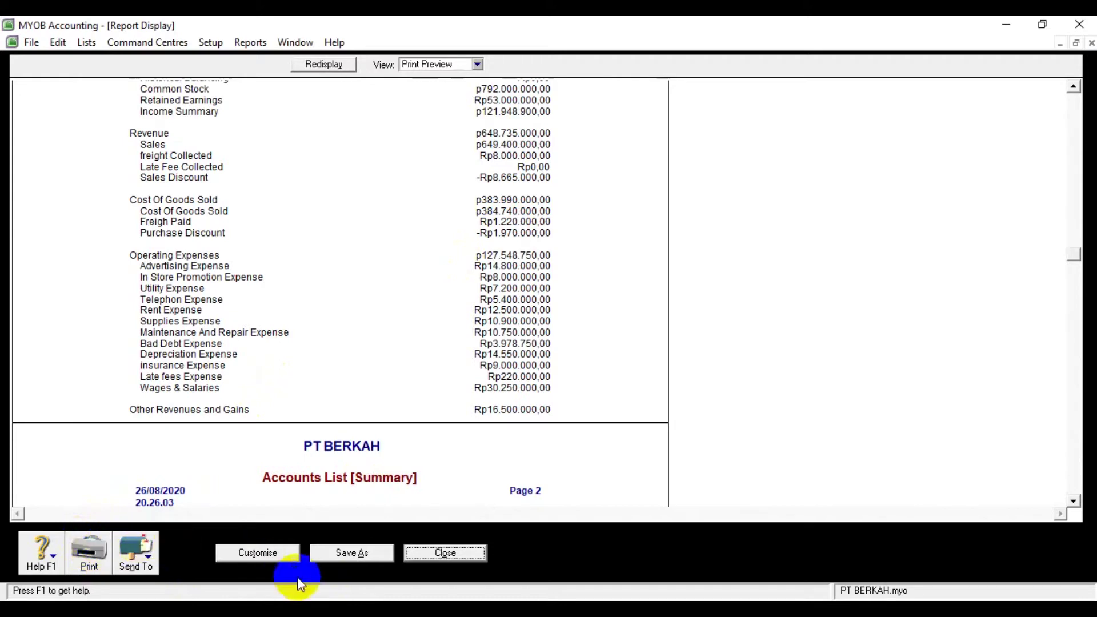
left_click(456, 553)
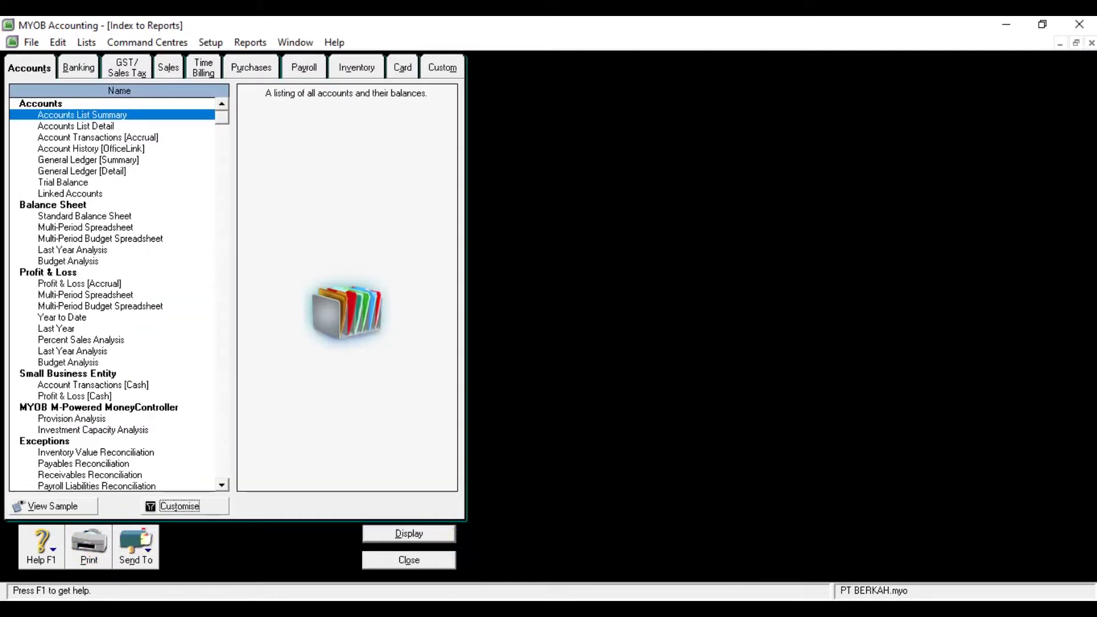
Check the Excel print checklist, and in MYOB display the Card List Summary report with Customer as card type, closing its preview after viewing
mouse_move(573, 609)
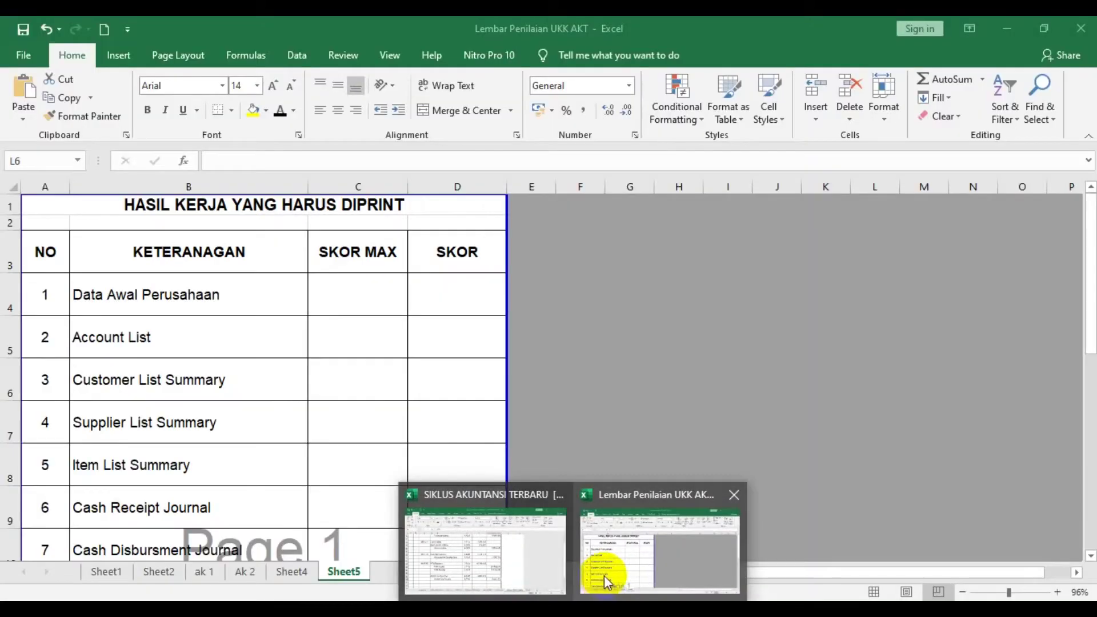
left_click(604, 575)
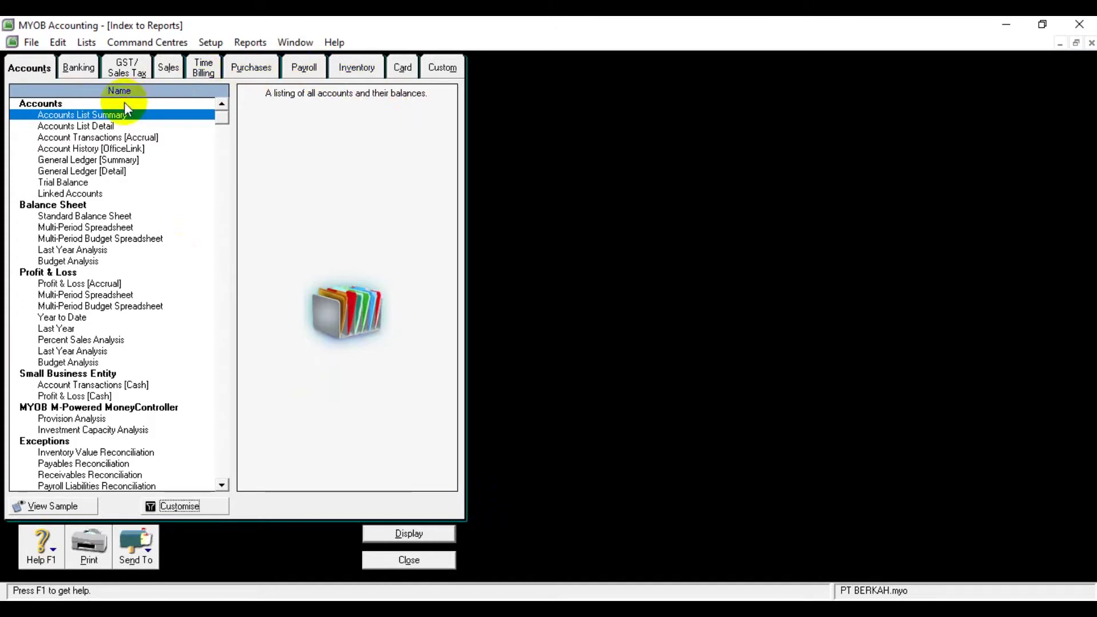
left_click(407, 73)
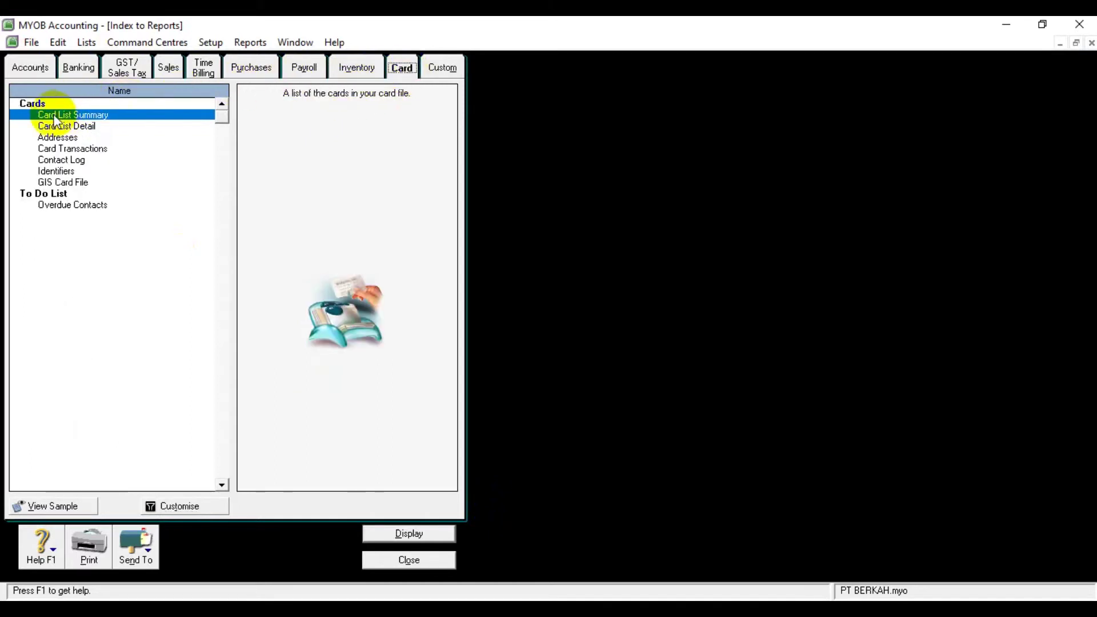
left_click(180, 507)
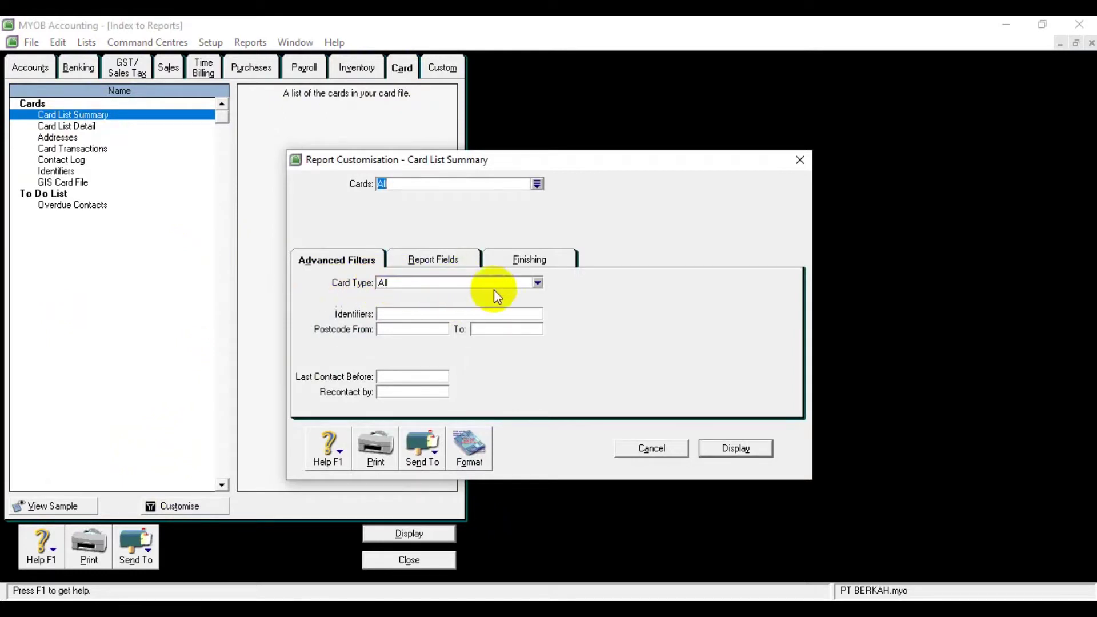
left_click(538, 284)
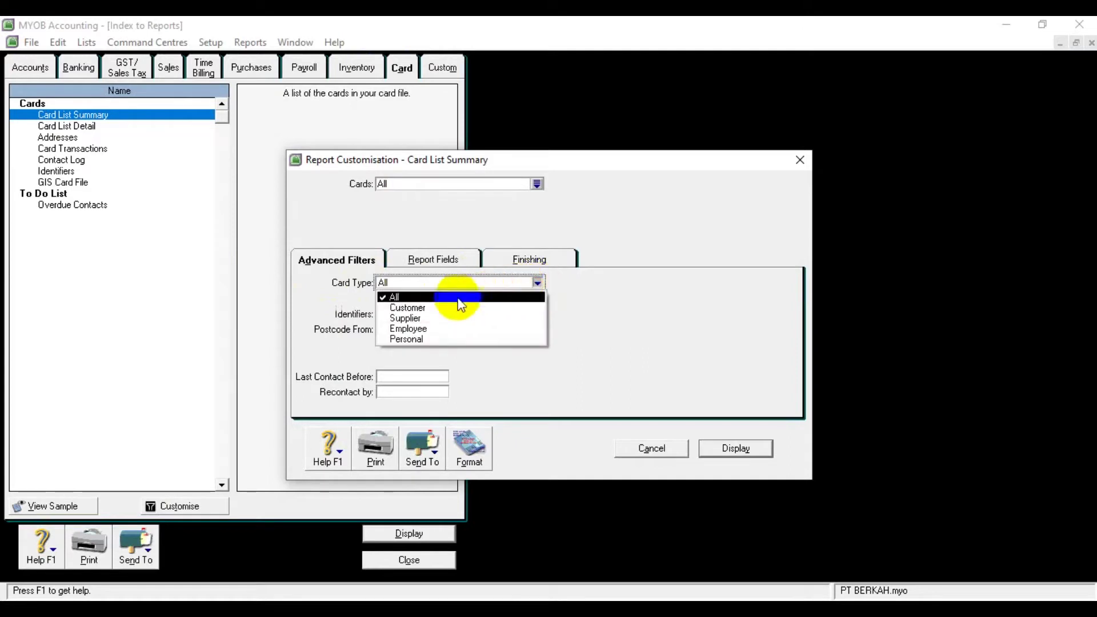
left_click(440, 308)
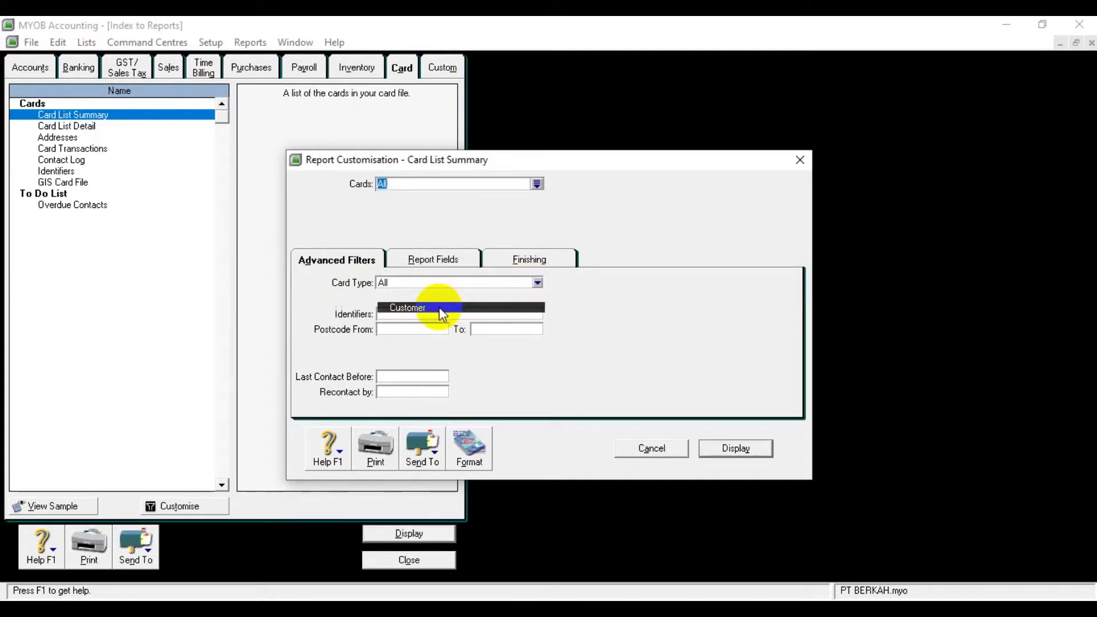
left_click(737, 449)
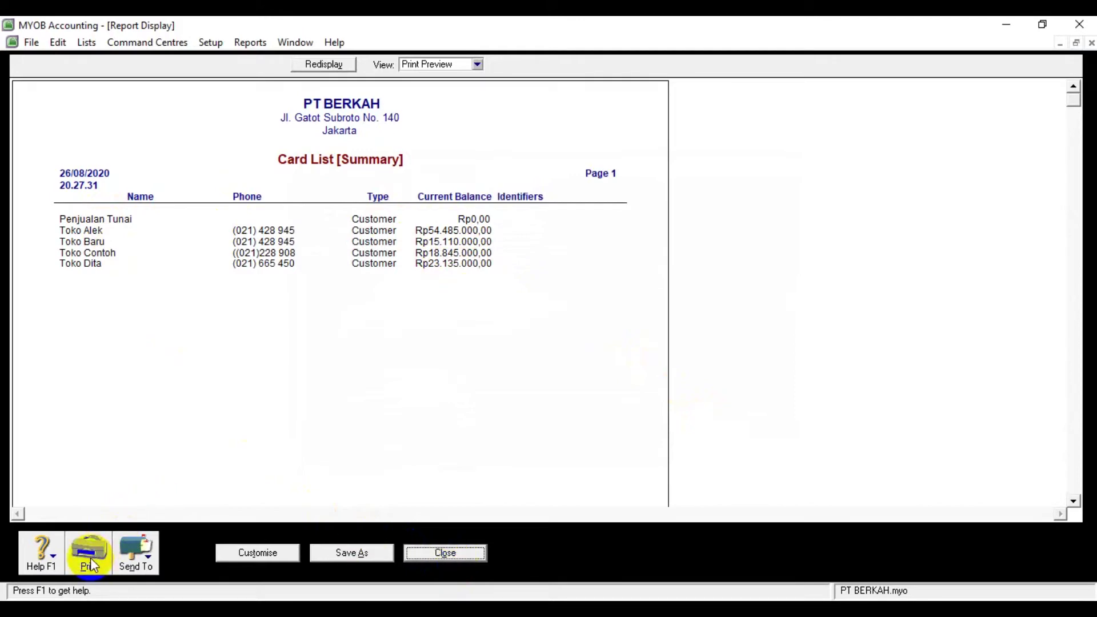
left_click(449, 553)
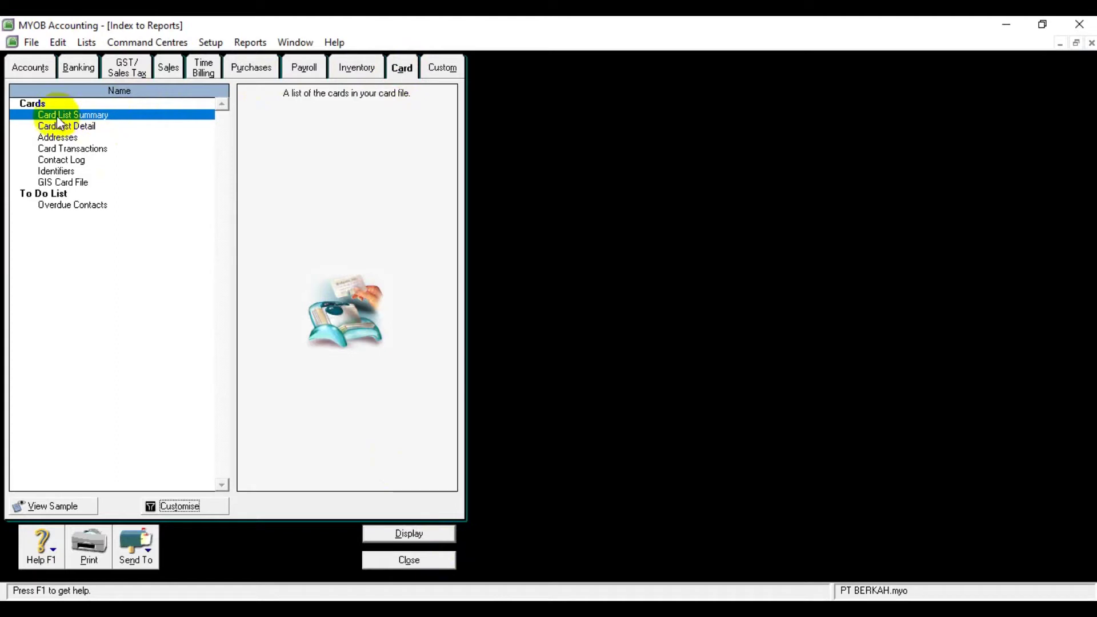
Display the Card List Summary report with the card type set to Supplier, and close the preview after viewing
left_click(187, 502)
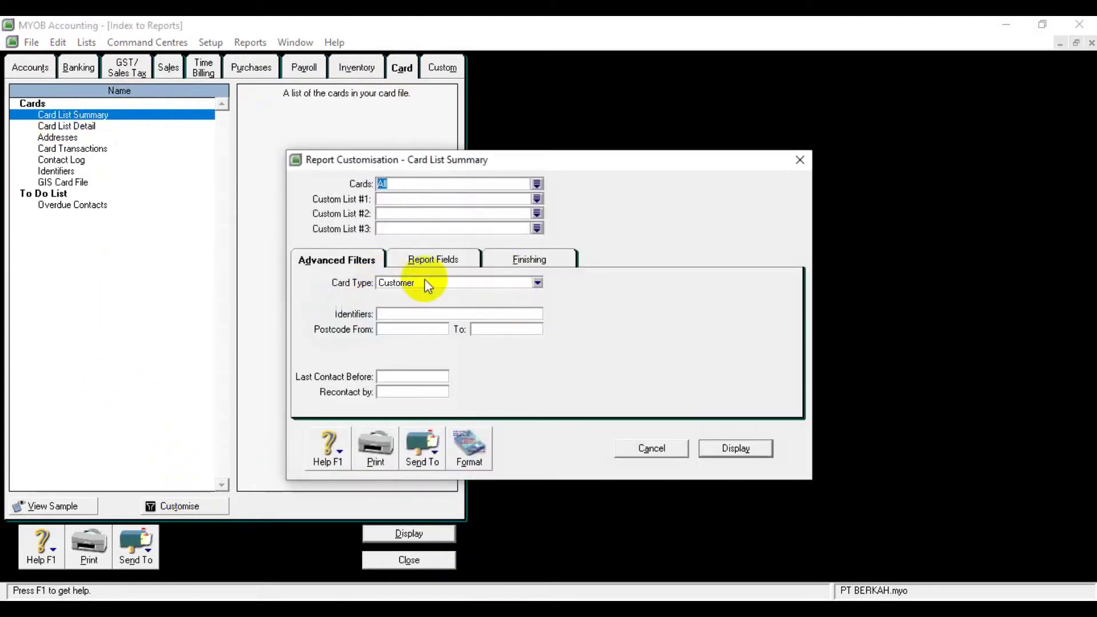
left_click(425, 282)
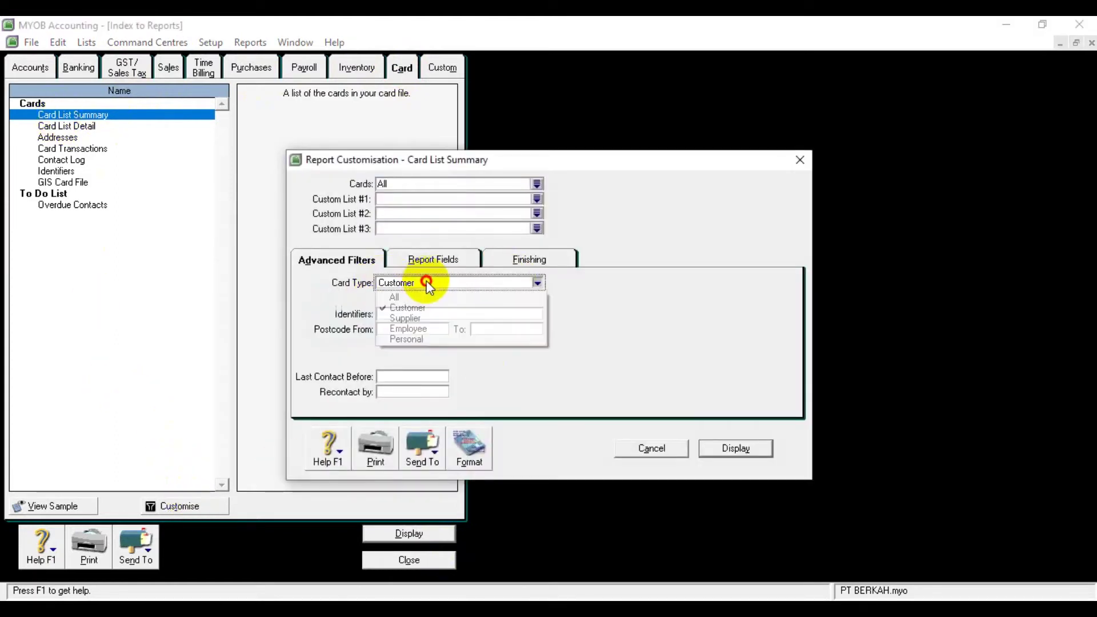
left_click(427, 329)
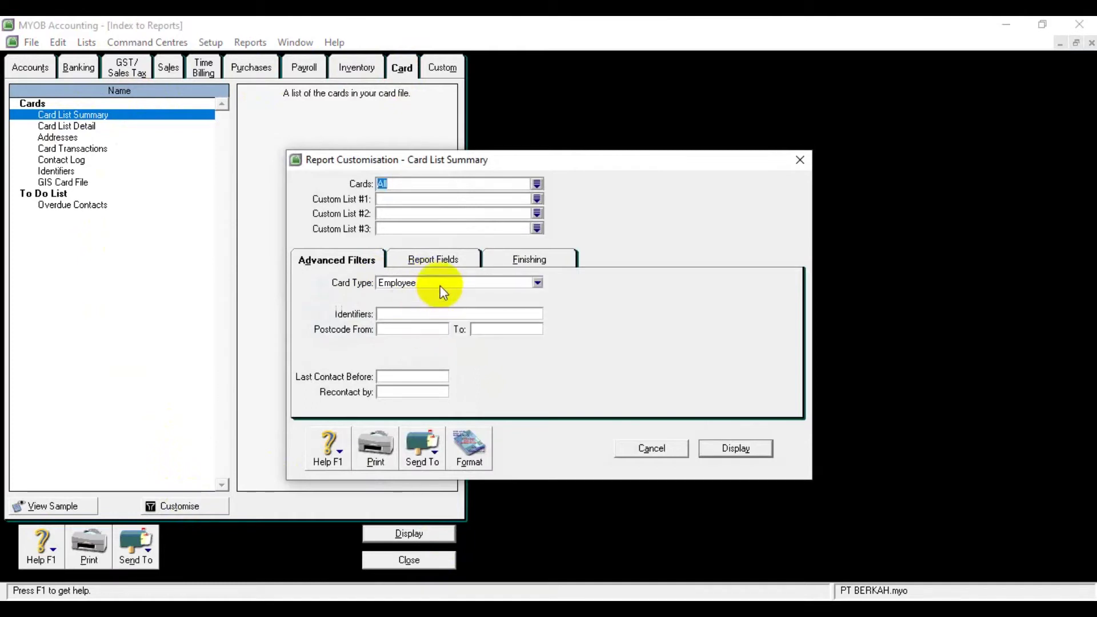
left_click(444, 289)
left_click(434, 319)
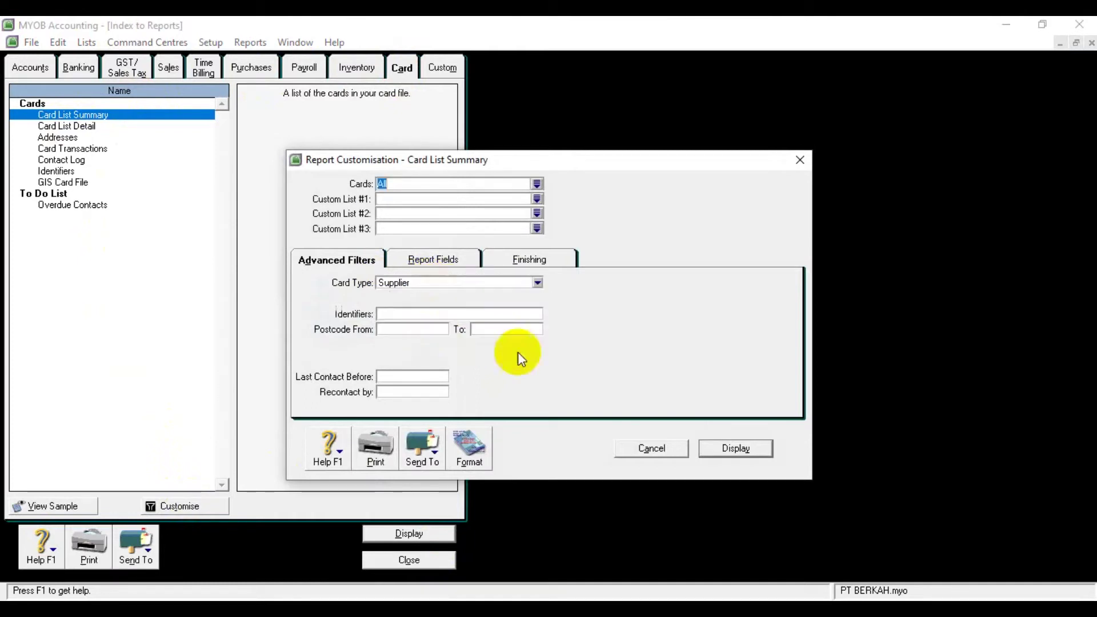
left_click(739, 449)
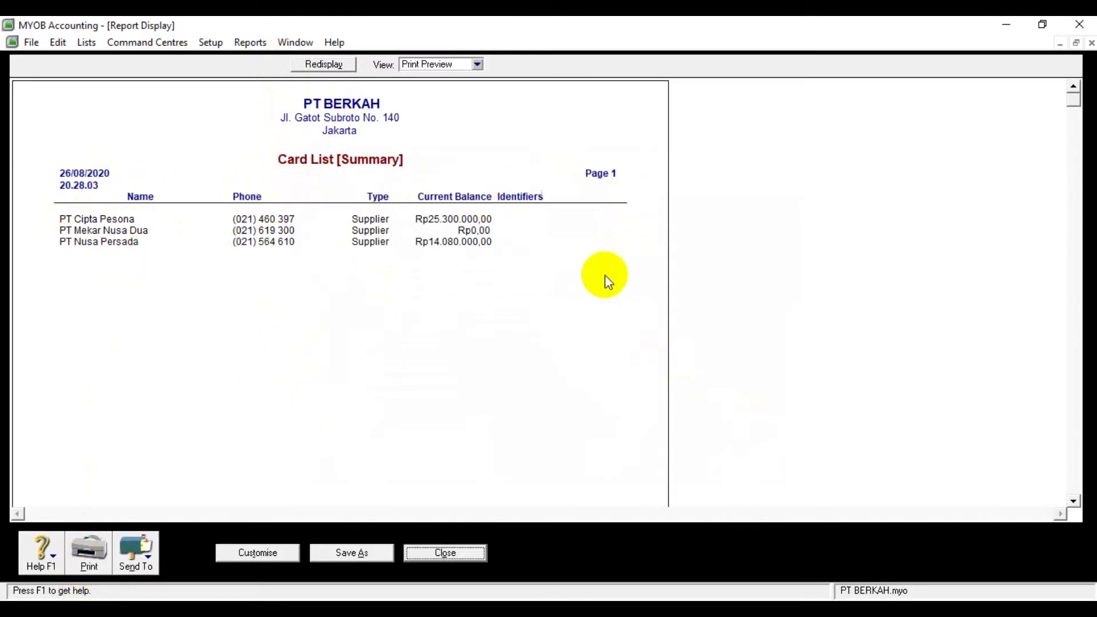
left_click(448, 553)
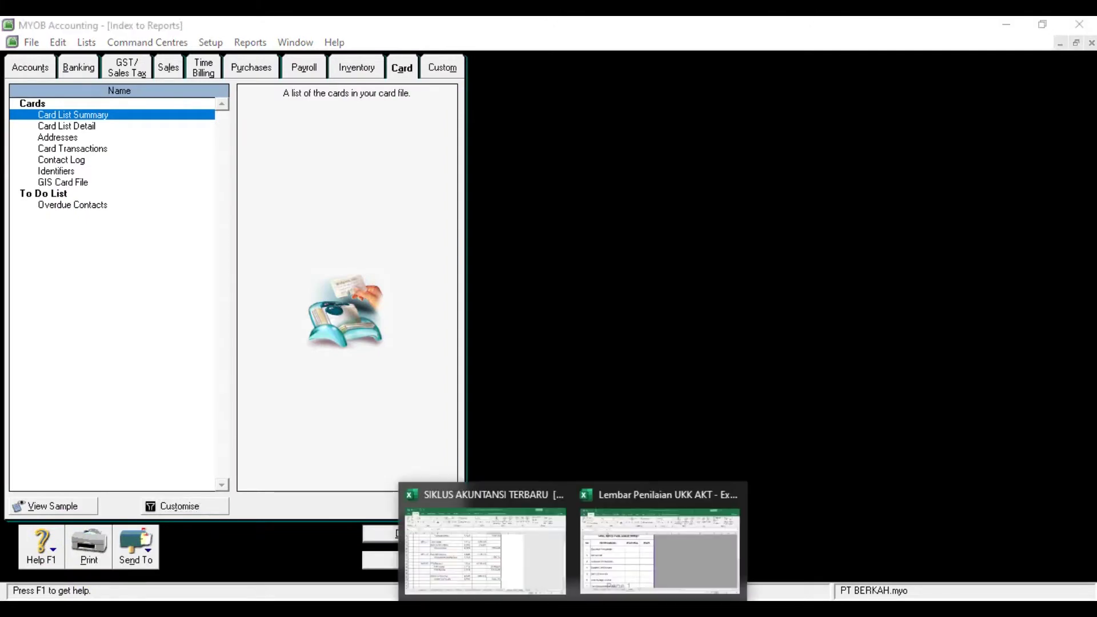
Consult the print checklist in the Lembar Penilaian UKK AKT workbook for the next required report and return to MYOB
left_click(647, 554)
left_click(647, 554)
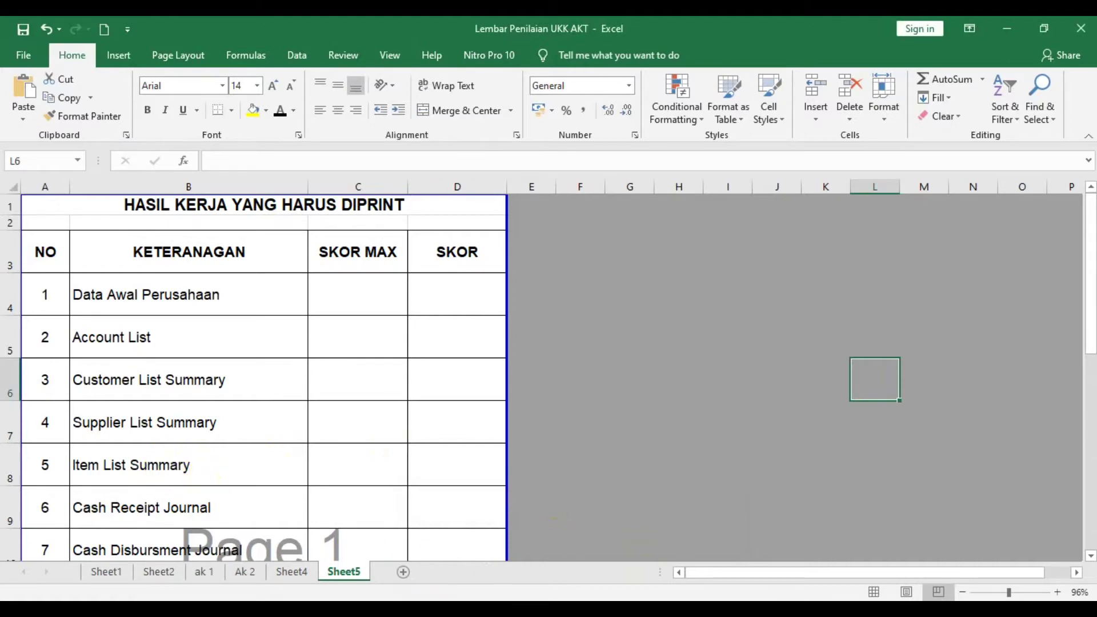
left_click(572, 609)
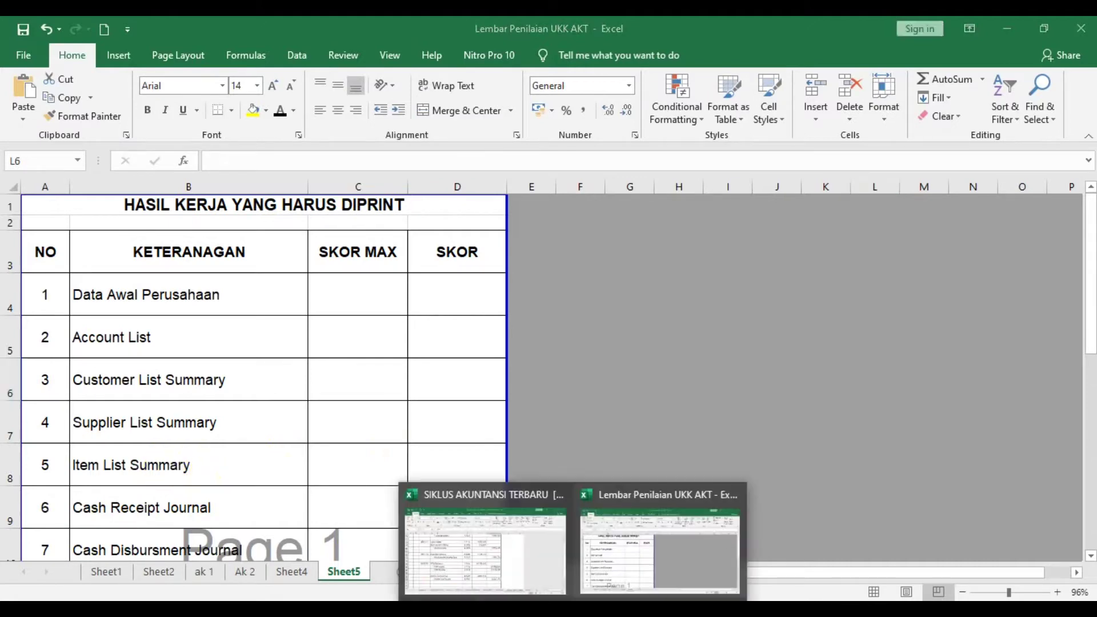
left_click(606, 609)
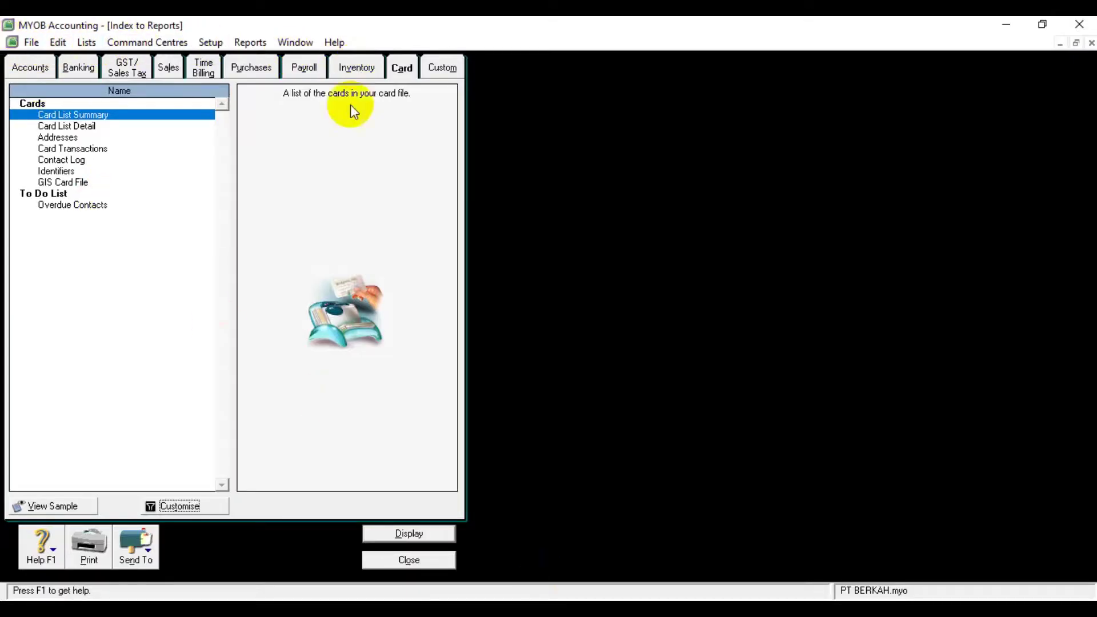
Display the Items List Summary report from the inventory reports for all items, and close the preview after viewing
left_click(342, 75)
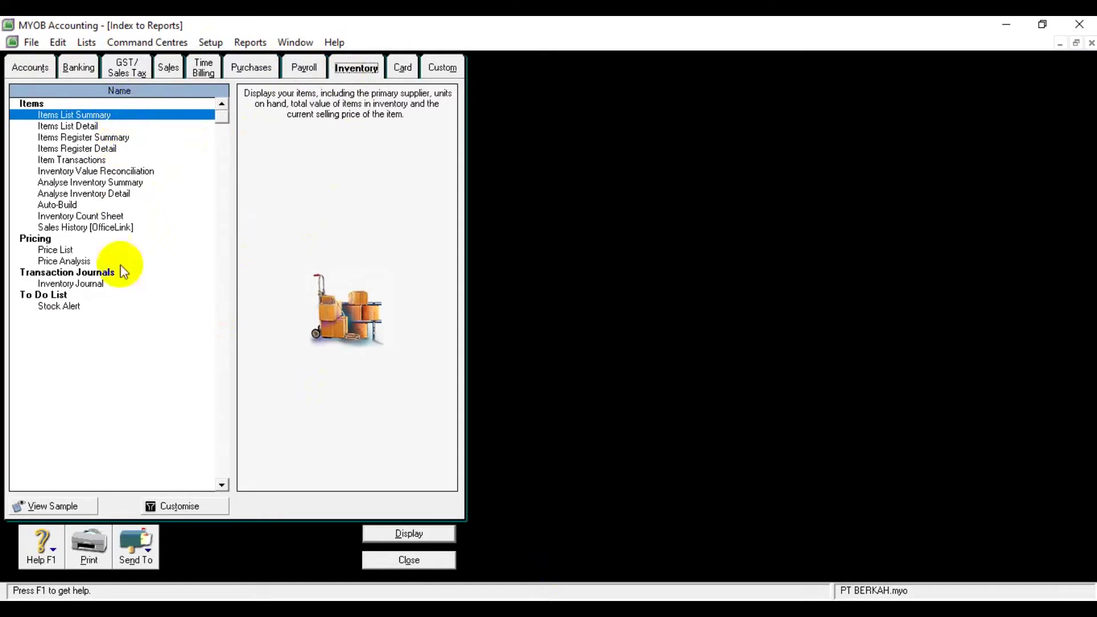
left_click(167, 507)
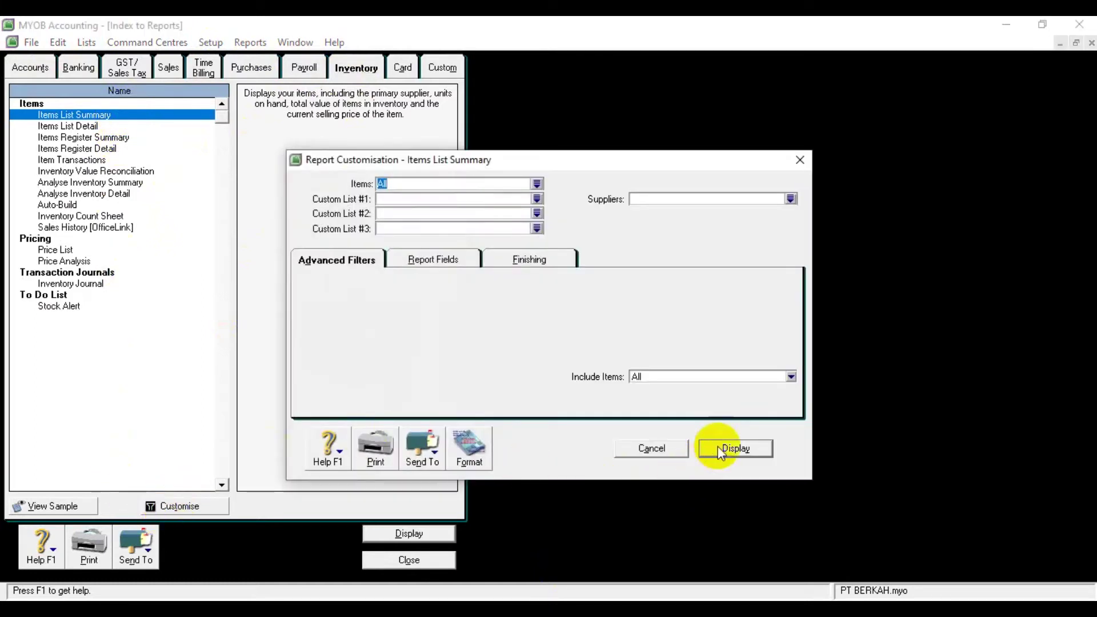
left_click(723, 448)
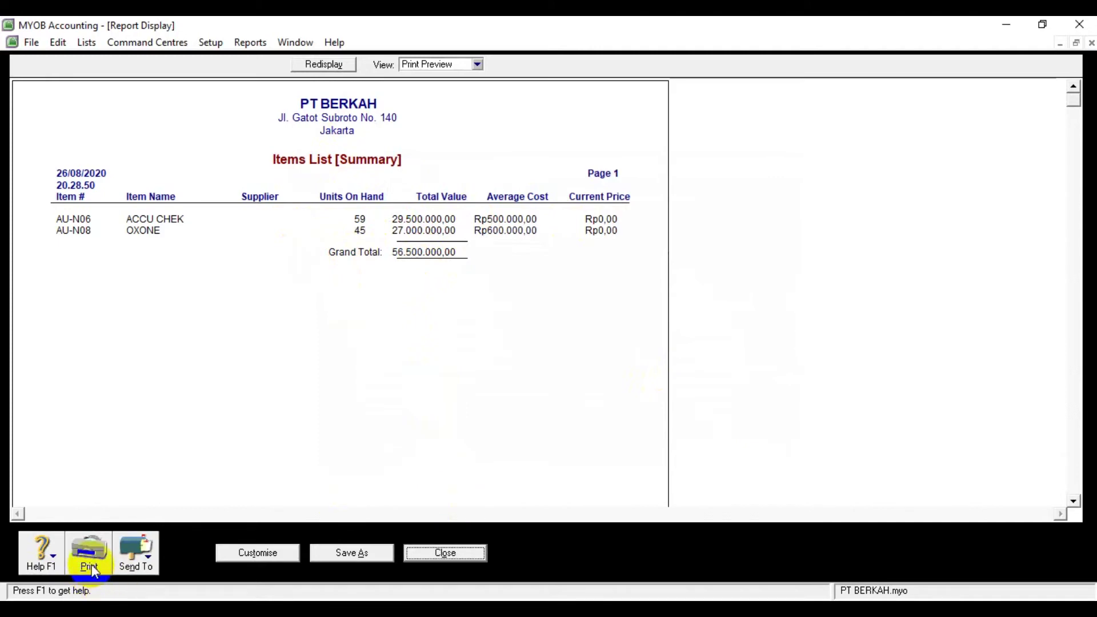
left_click(412, 552)
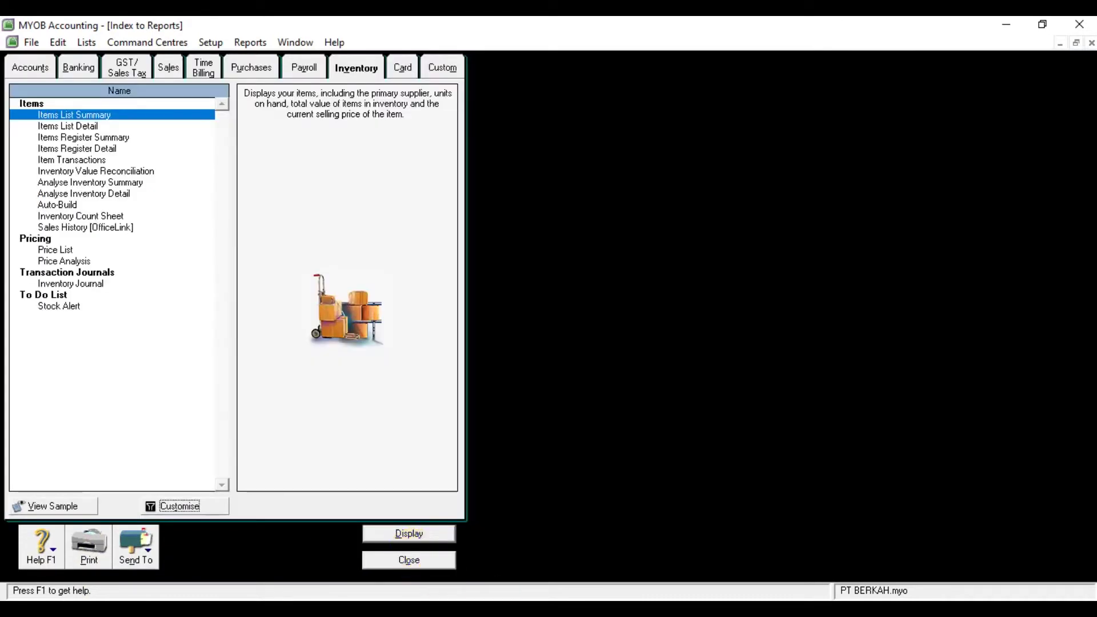
Consult the print checklist in the Lembar Penilaian UKK AKT workbook for the remaining journals and reports, and return to MYOB
left_click(573, 609)
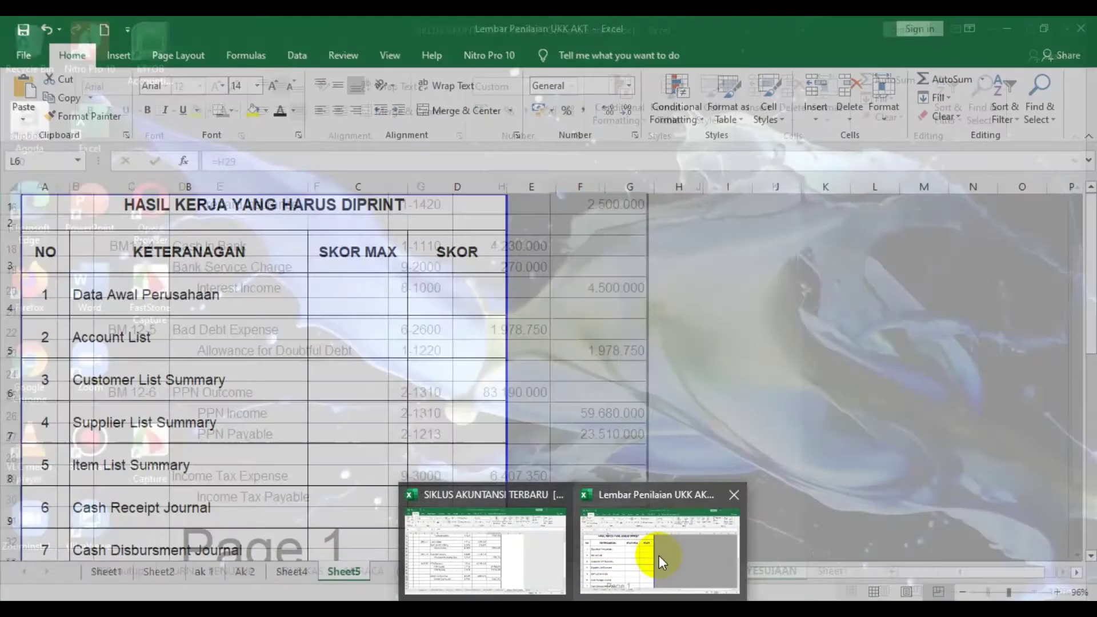
left_click(657, 557)
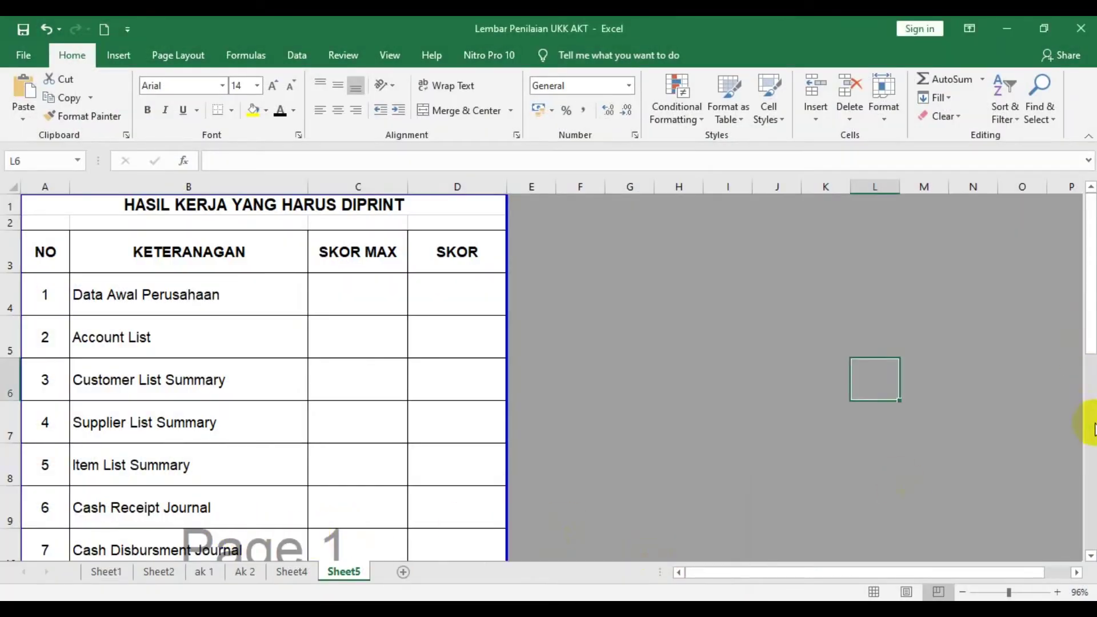
left_click_drag(1093, 296, 1093, 391)
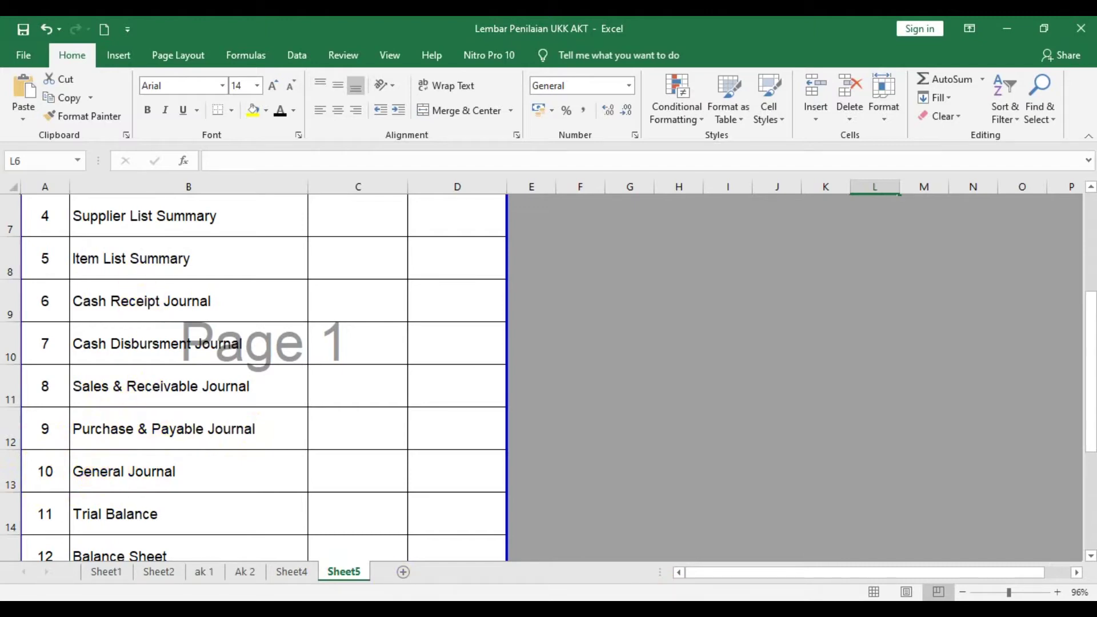
left_click(563, 609)
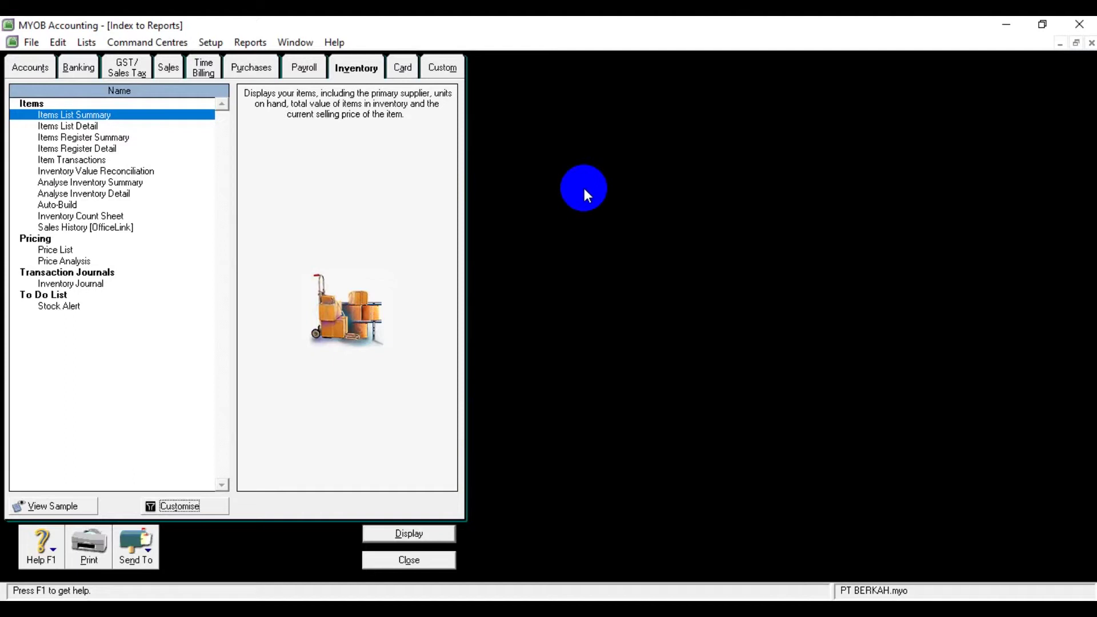
Customise the Cash Receipts journal report from the banking reports with a transaction date range of 01/12/2013 to 31/12/2013
left_click(78, 70)
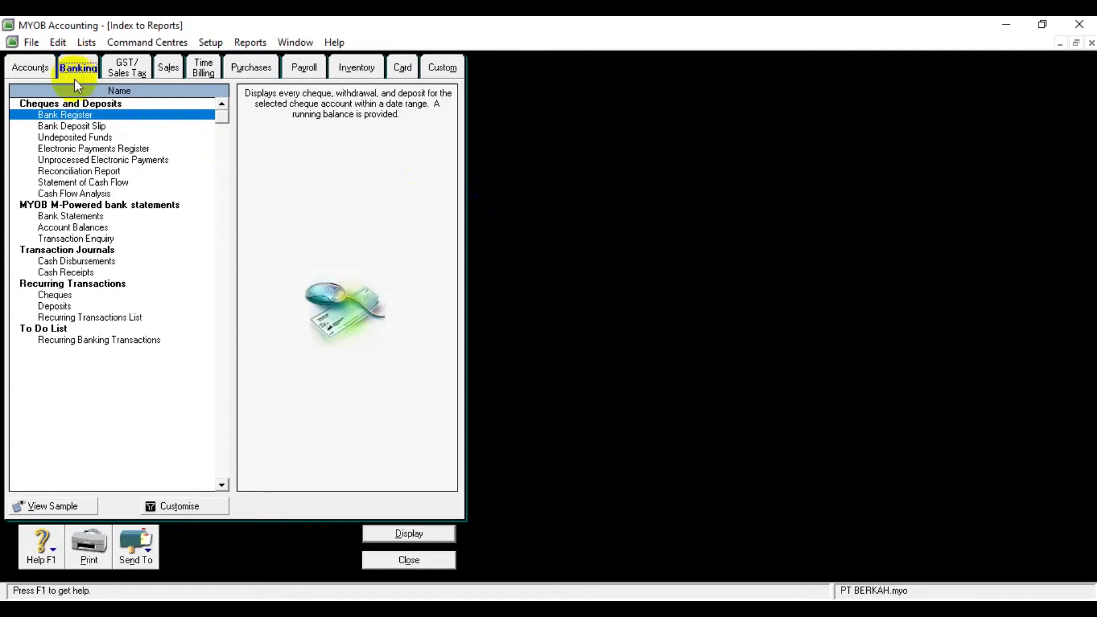
left_click(67, 274)
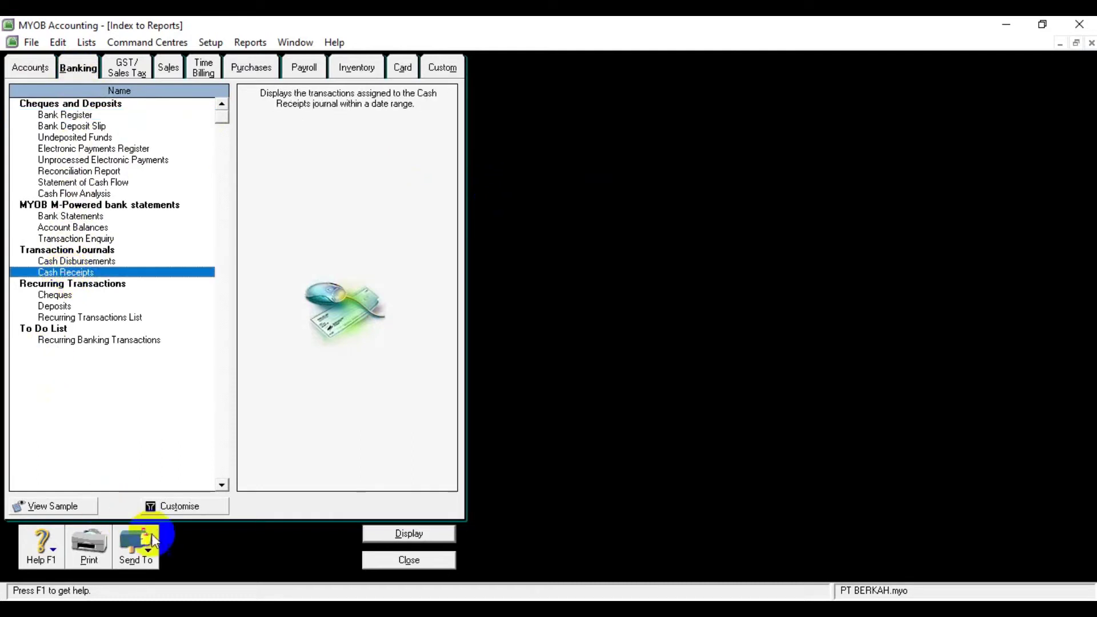
left_click(174, 507)
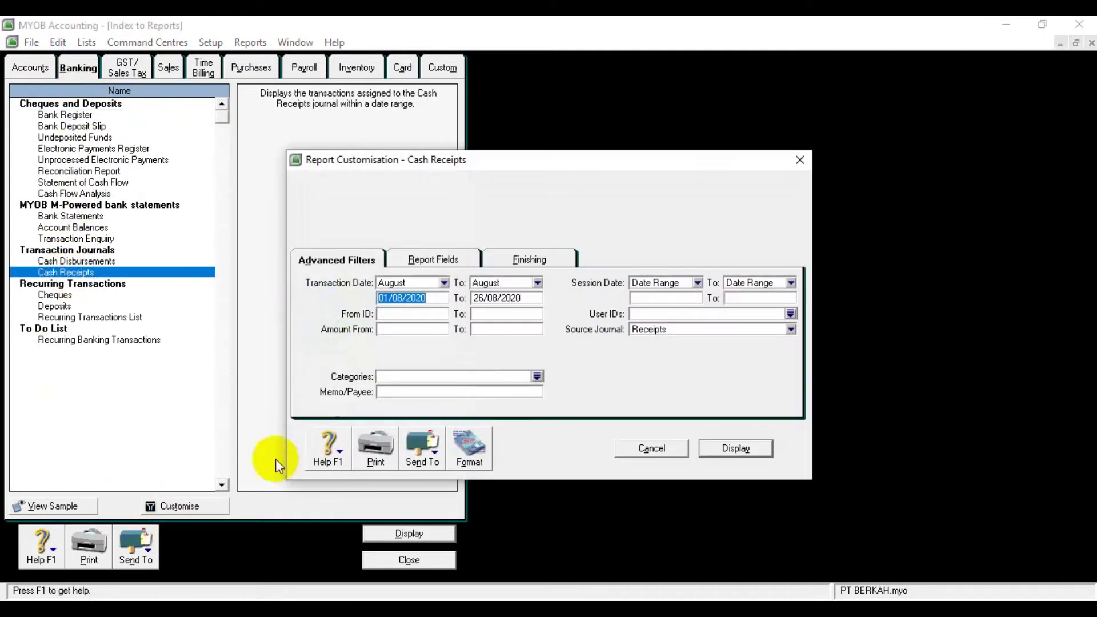
left_click(444, 283)
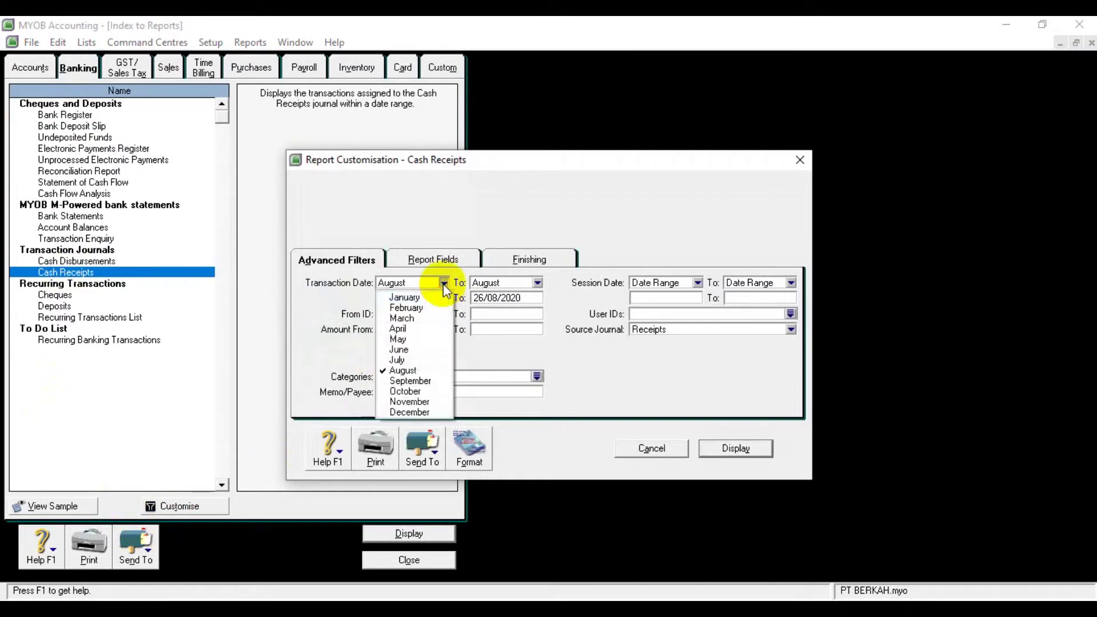
left_click(414, 412)
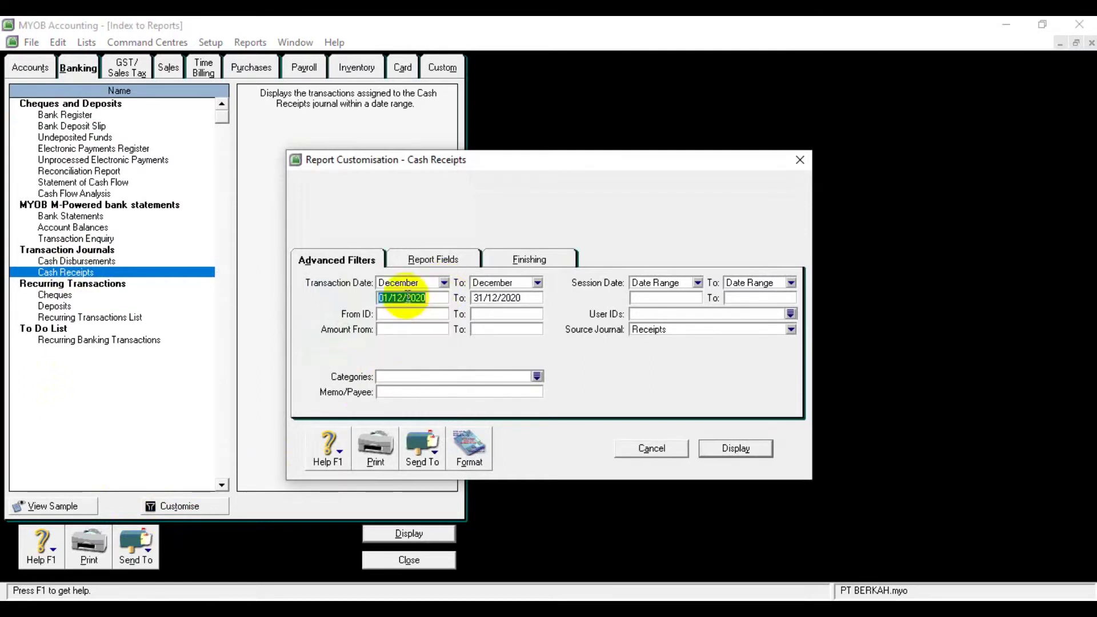
left_click(428, 296)
key("BackSpace")
key("BackSpace")
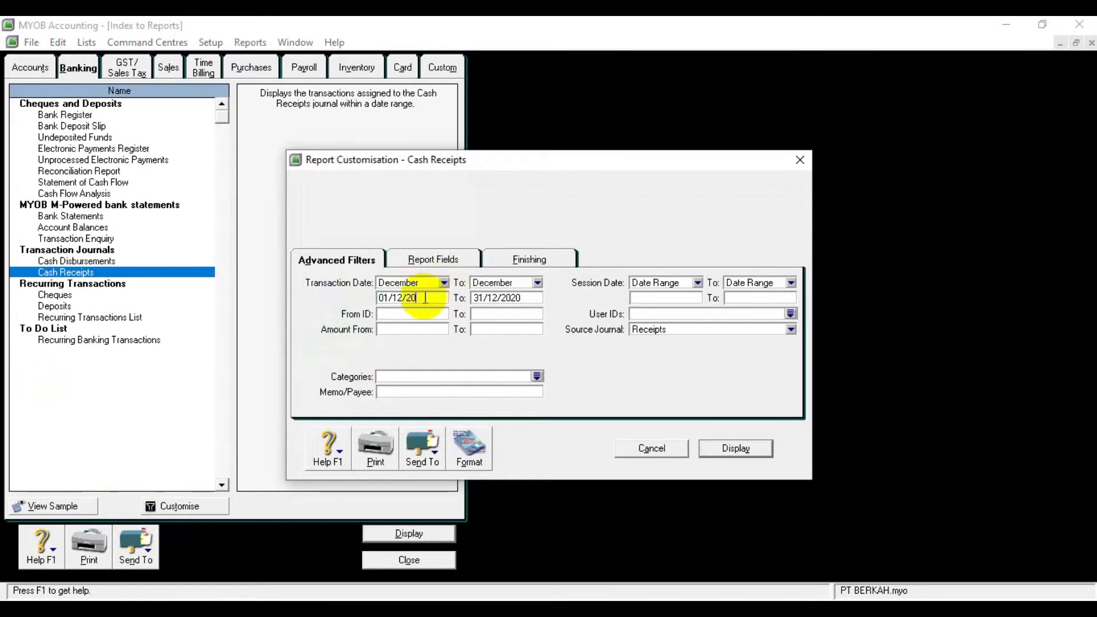
type("13")
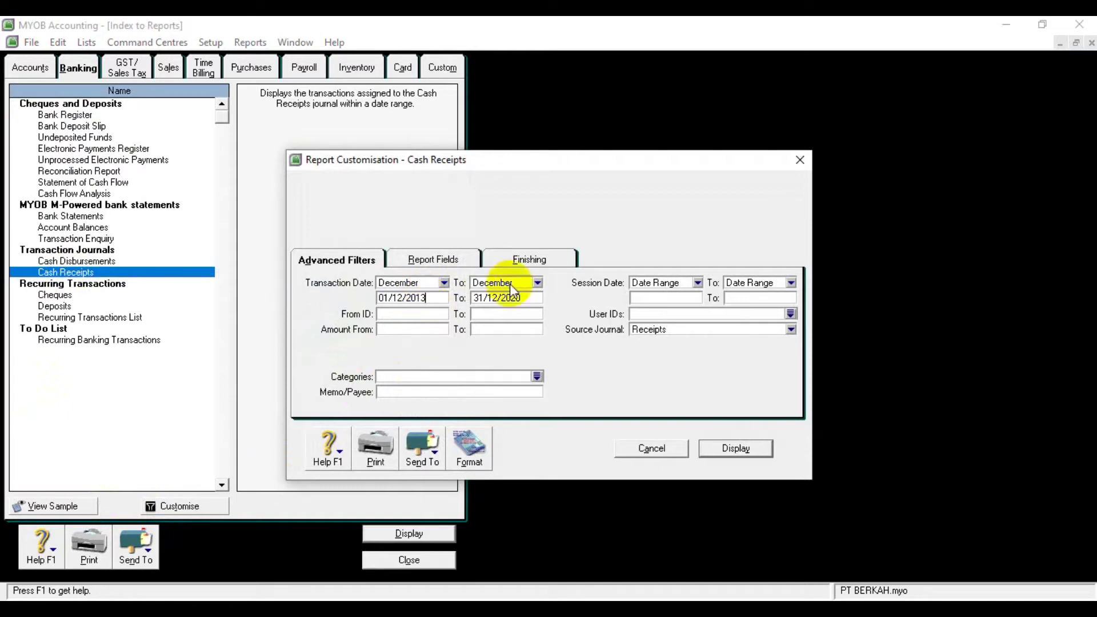
left_click(529, 297)
left_click(526, 296)
type("13")
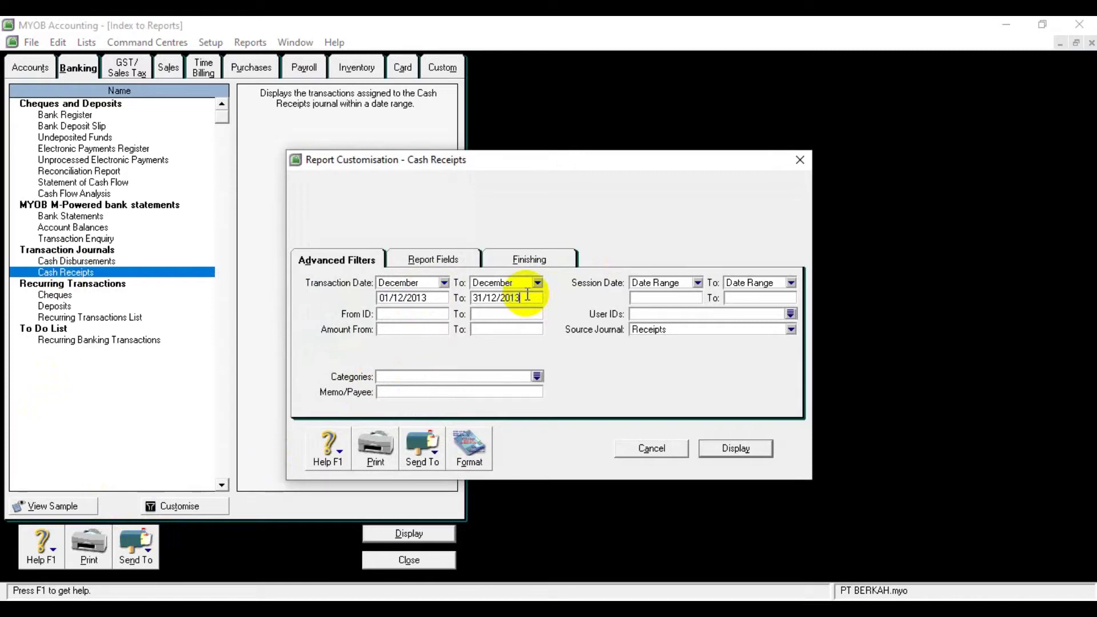
Display the Cash Receipts Journal and look through its entries down to the grand total
left_click(750, 450)
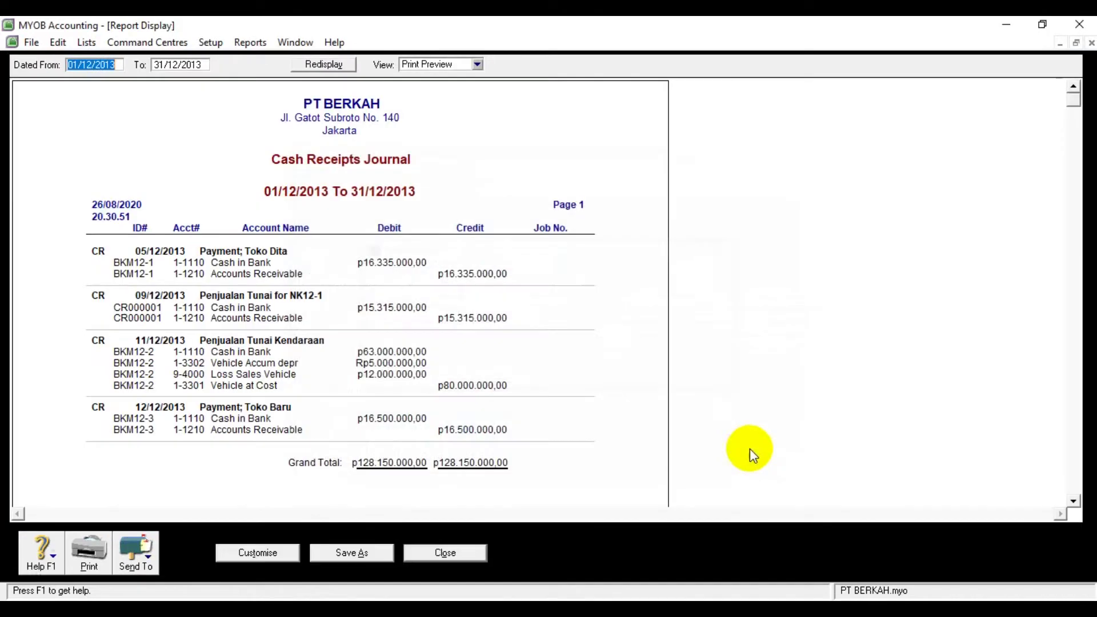
left_click(1072, 114)
left_click_drag(1072, 114, 1072, 119)
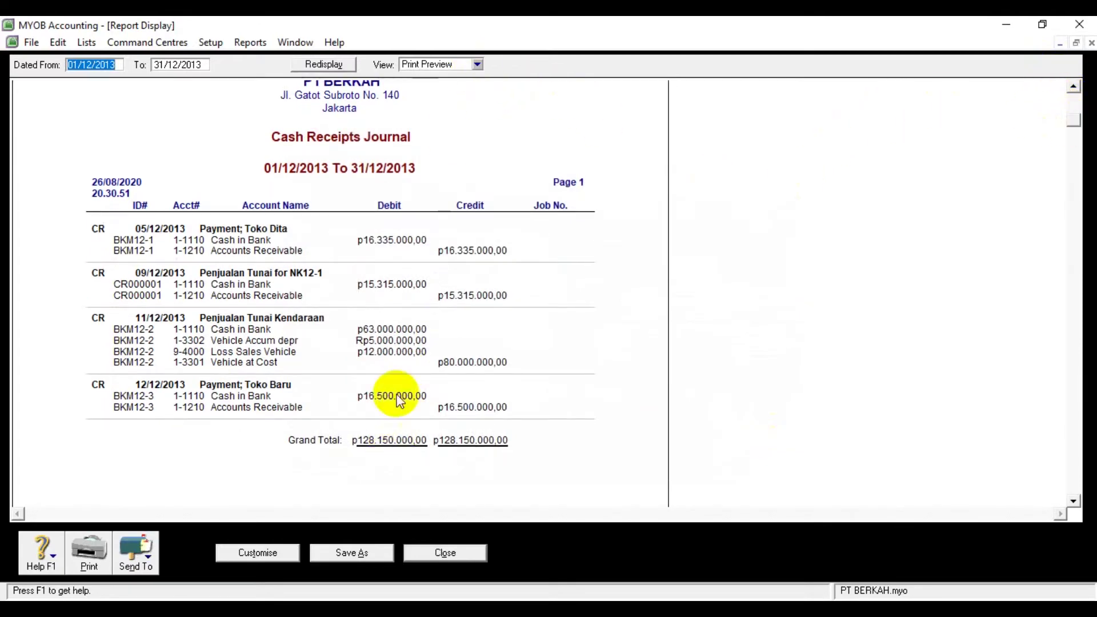
Try to show the Cash Receipts Journal in Screen Report view
left_click(477, 65)
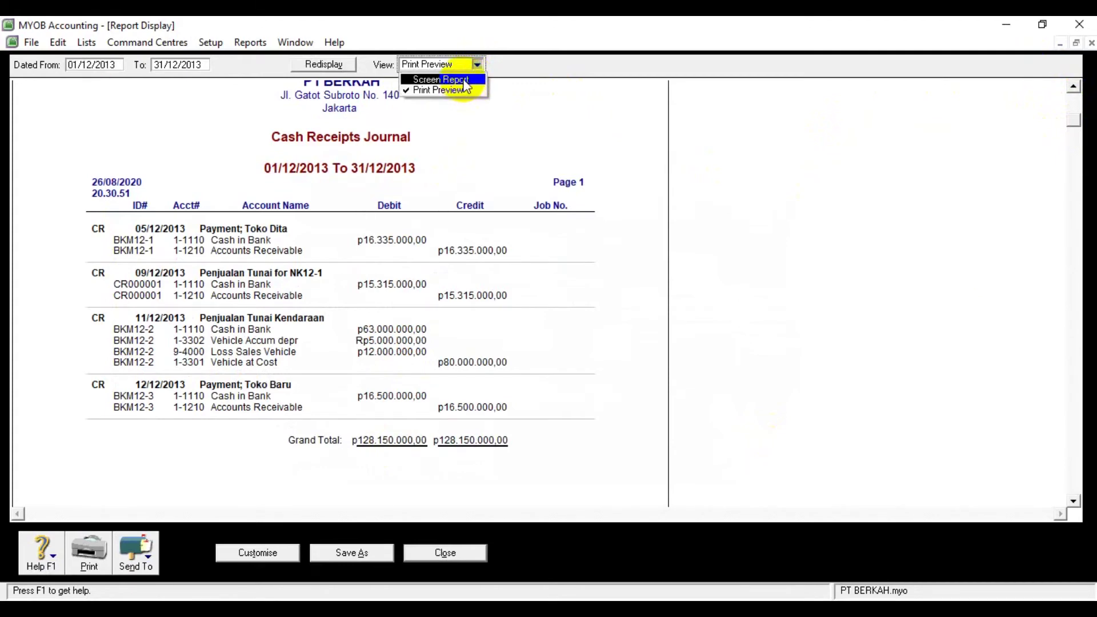
left_click(466, 81)
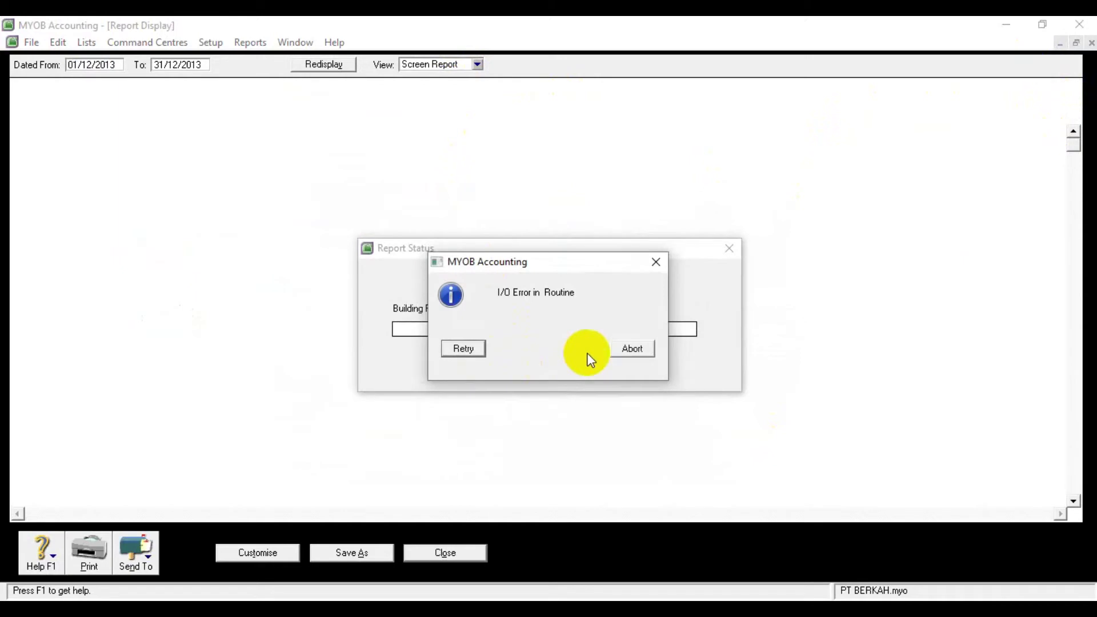
left_click(623, 351)
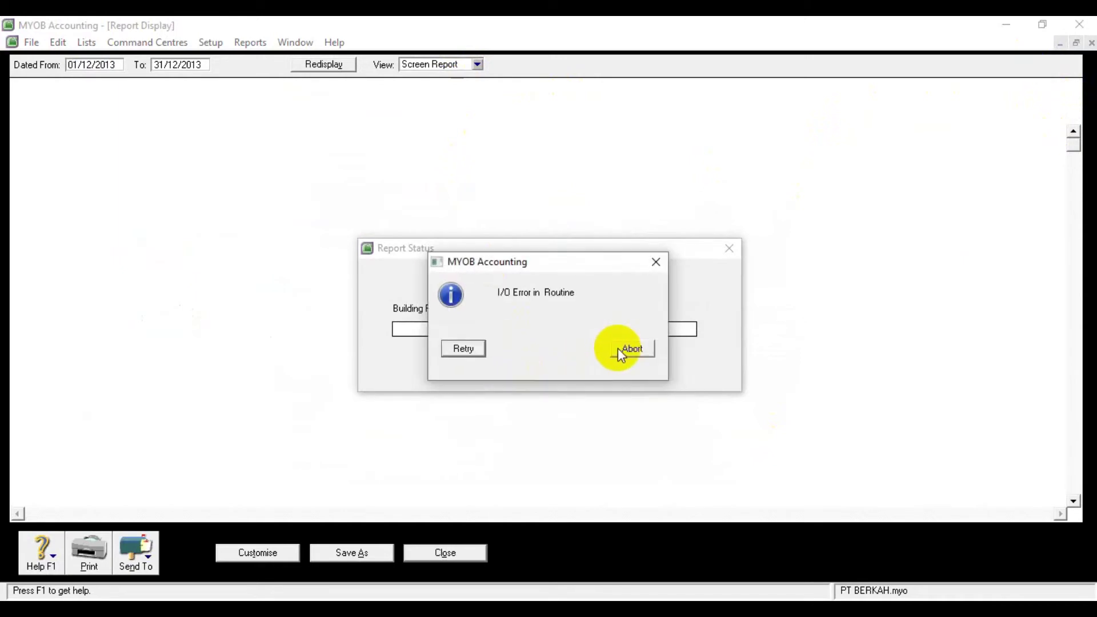
left_click(466, 350)
Reopen the Cash Receipts report with the same dates and try to redisplay it as a Screen Report
double_click(122, 269)
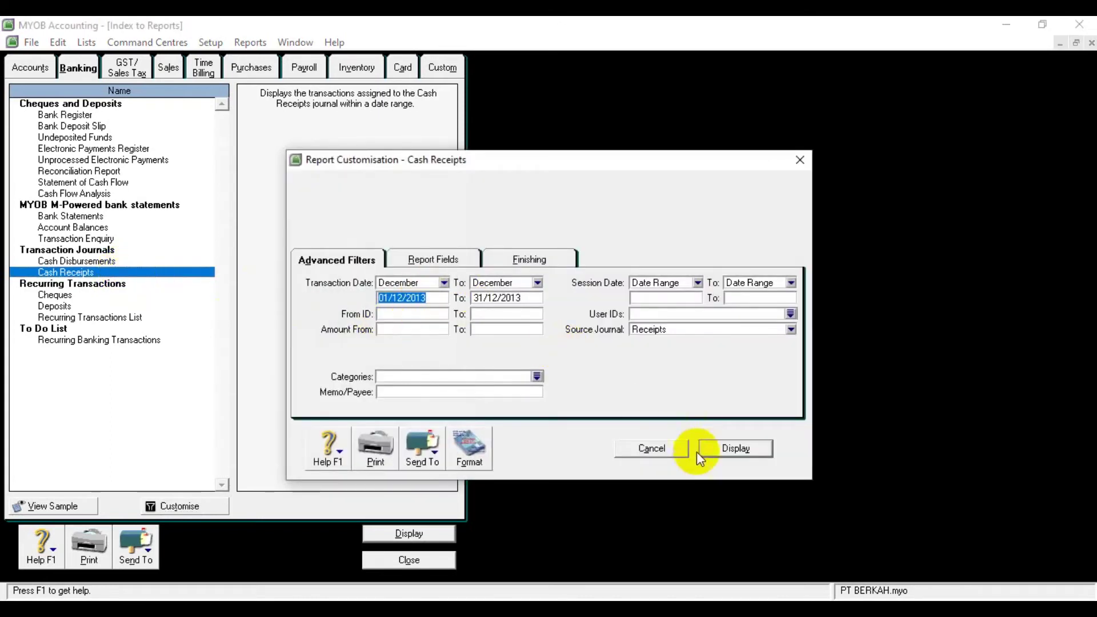
left_click(725, 447)
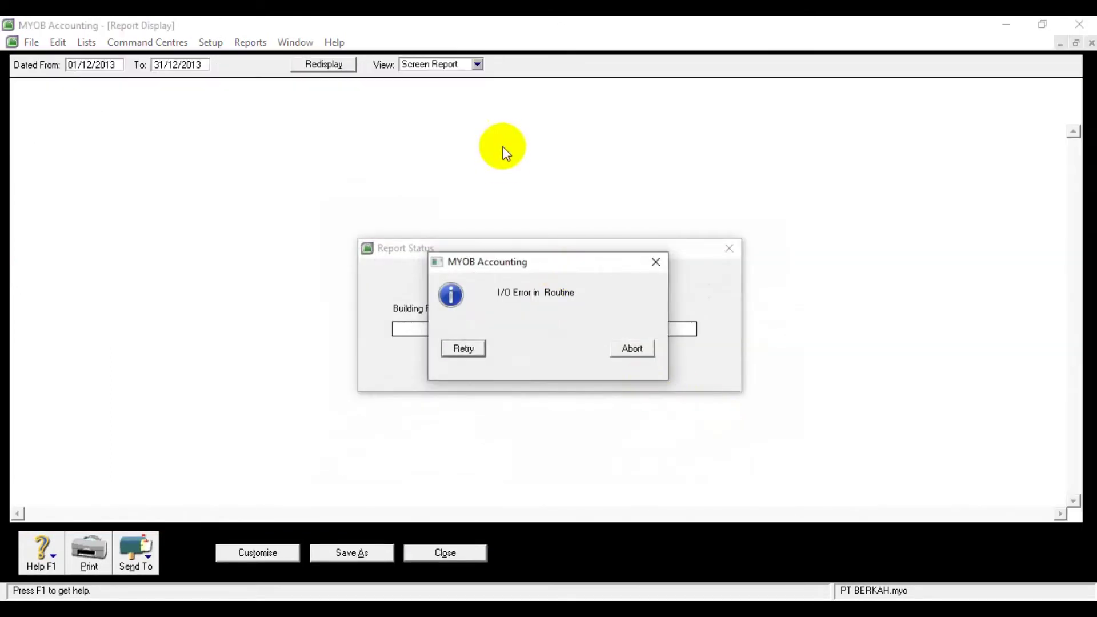
left_click(469, 350)
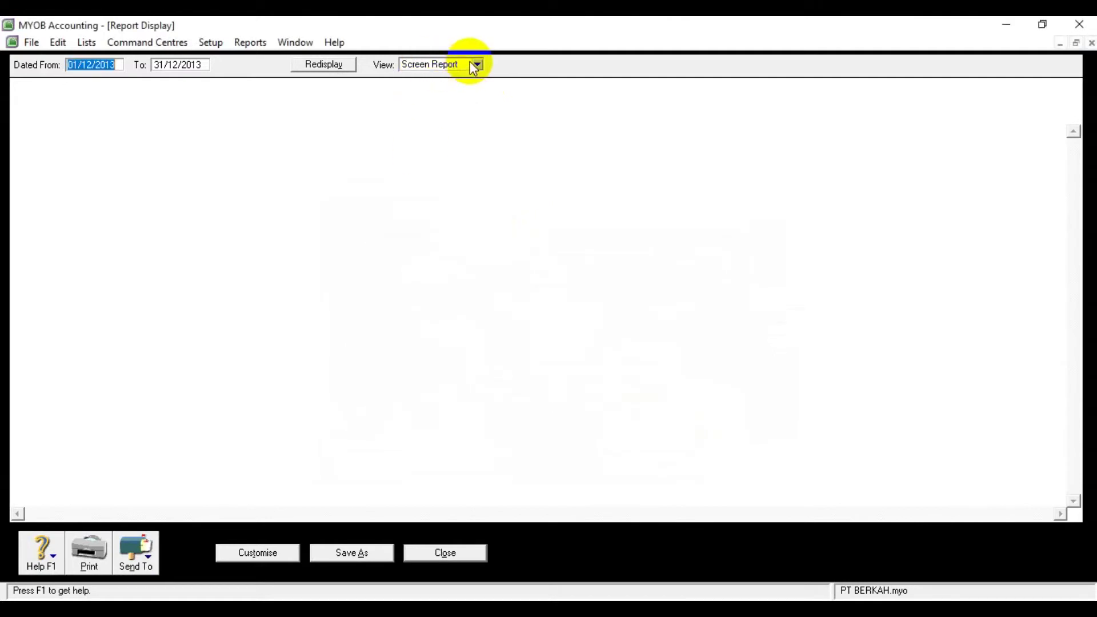
left_click(338, 64)
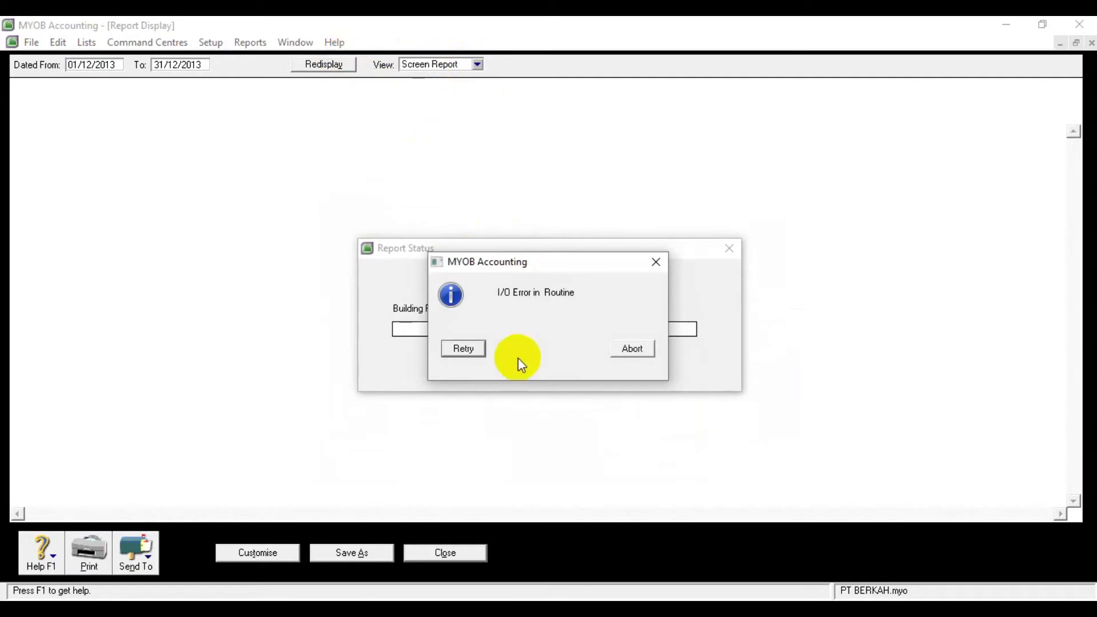
left_click(464, 349)
Set the Cash Receipts Journal view to Print Preview, and close the report after viewing
left_click(478, 64)
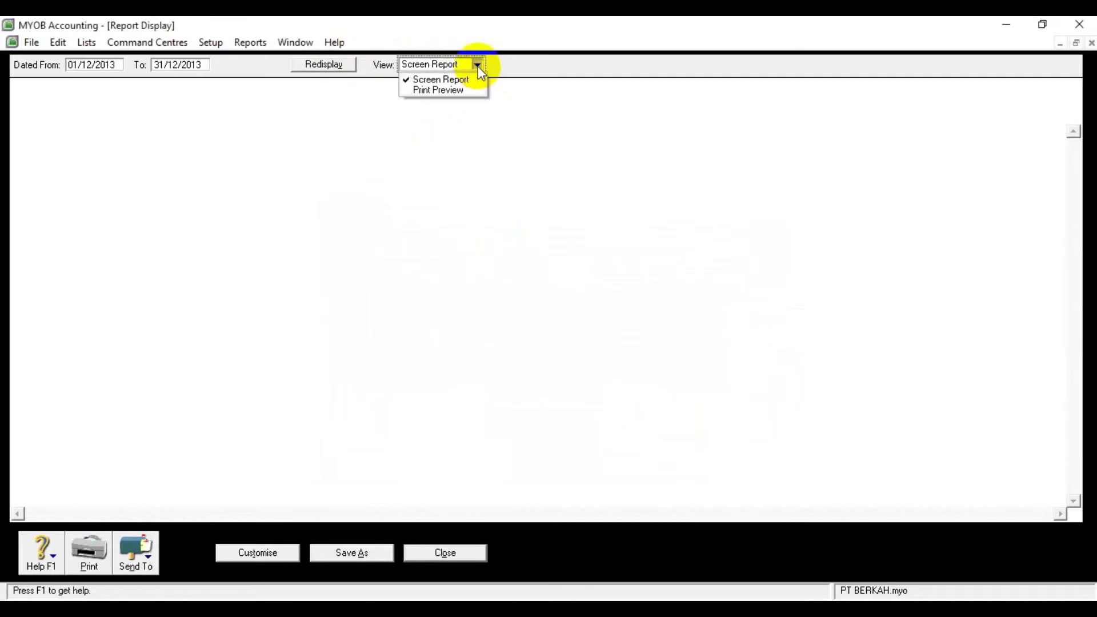
left_click(460, 91)
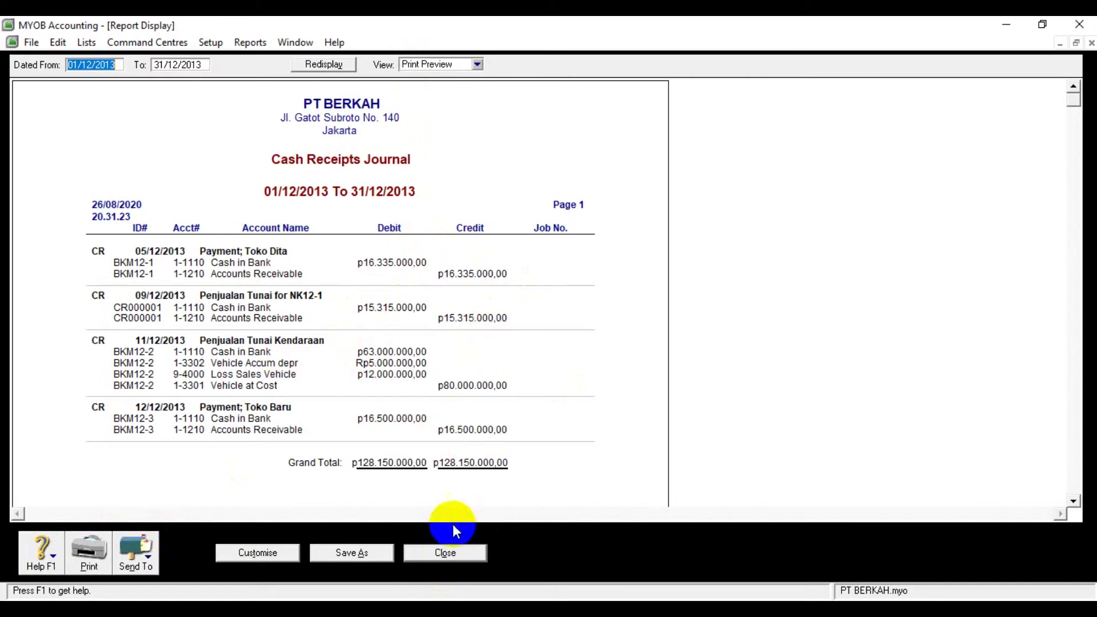
left_click(446, 555)
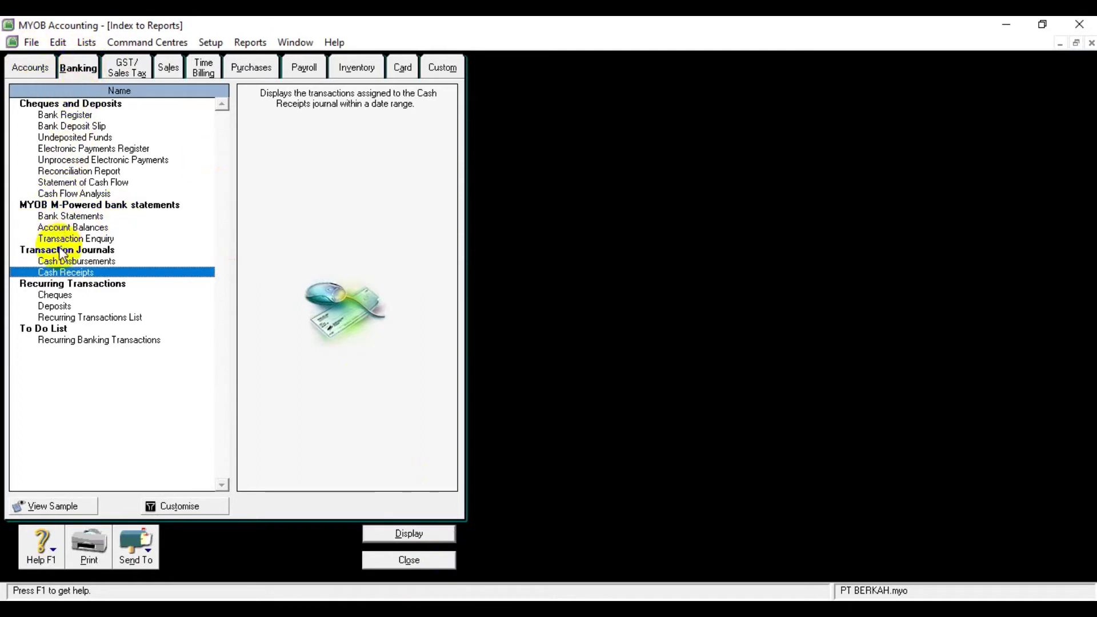
Display the Cash Disbursements journal for 01/12/2013 to 31/12/2013, and close the preview after viewing
left_click(55, 262)
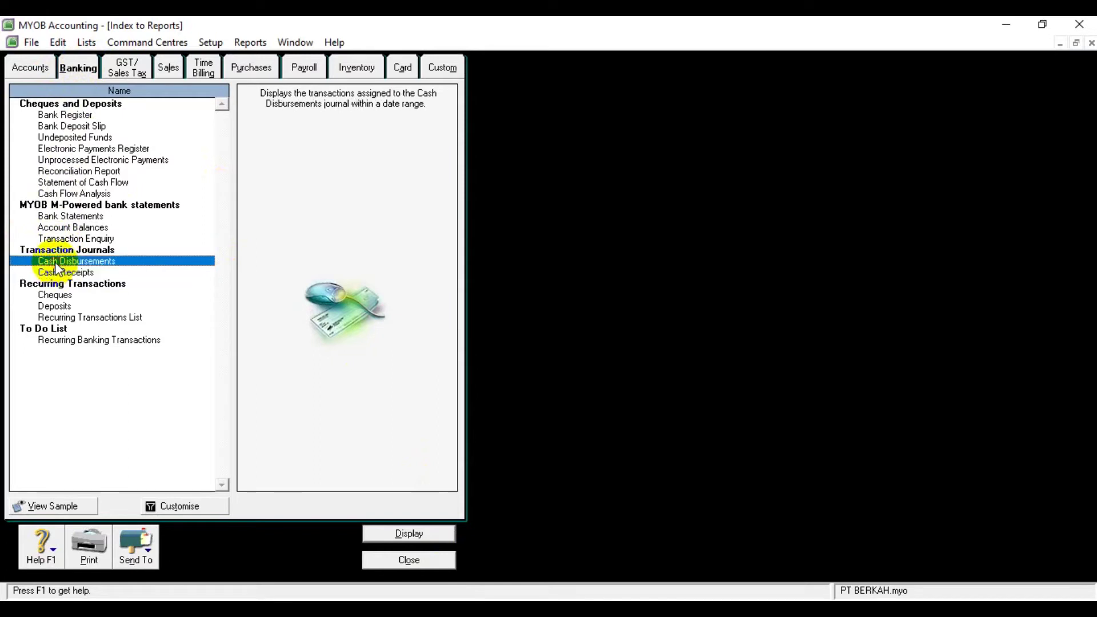
left_click(188, 506)
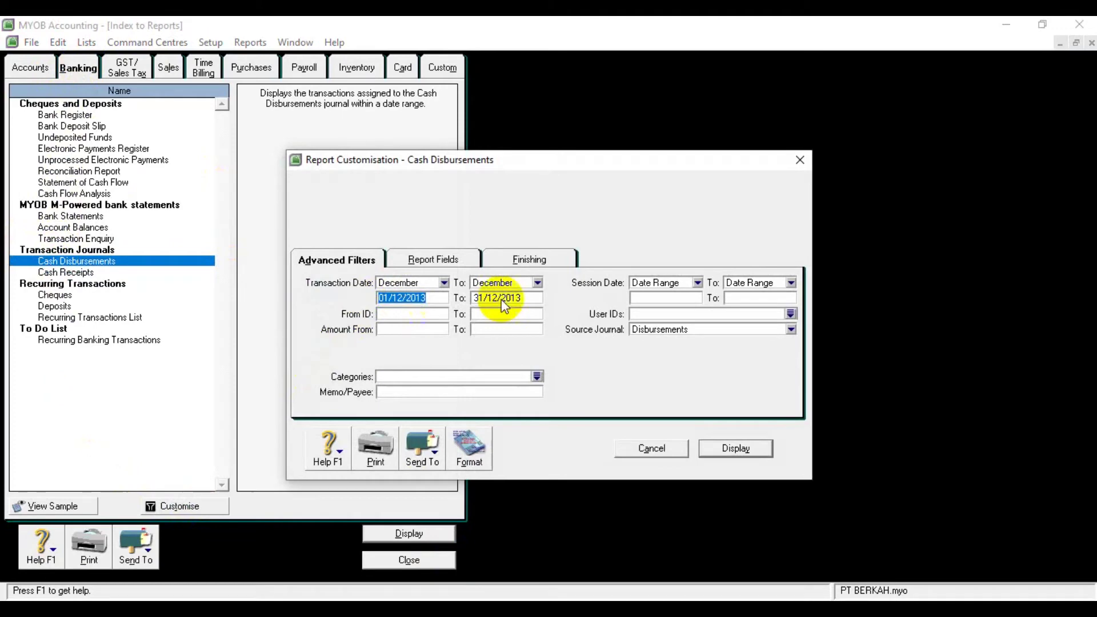
left_click(746, 447)
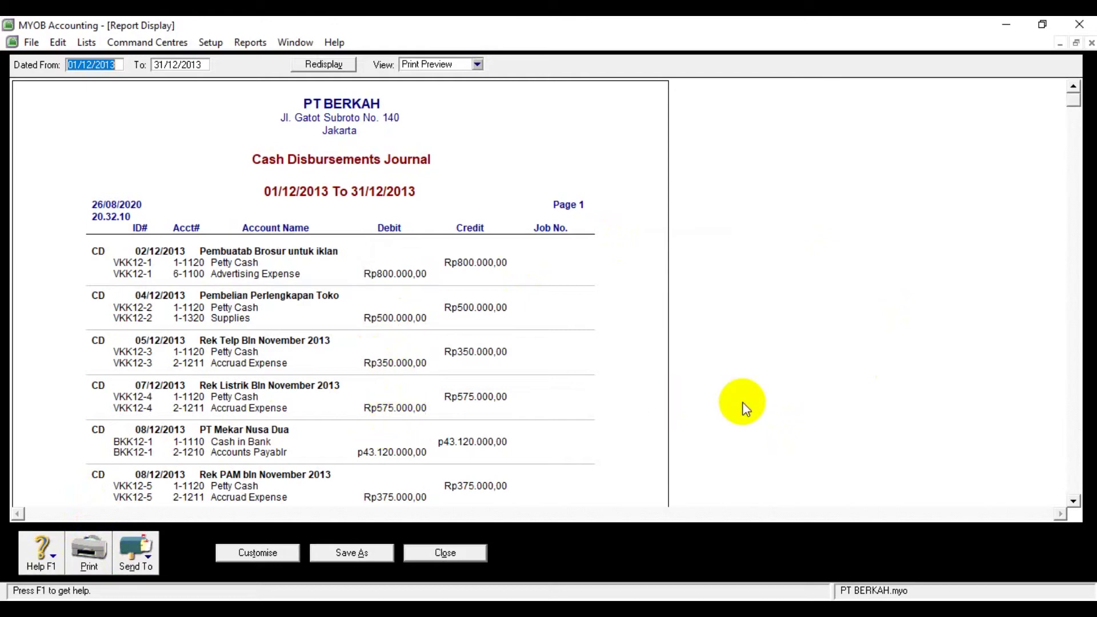
left_click(465, 555)
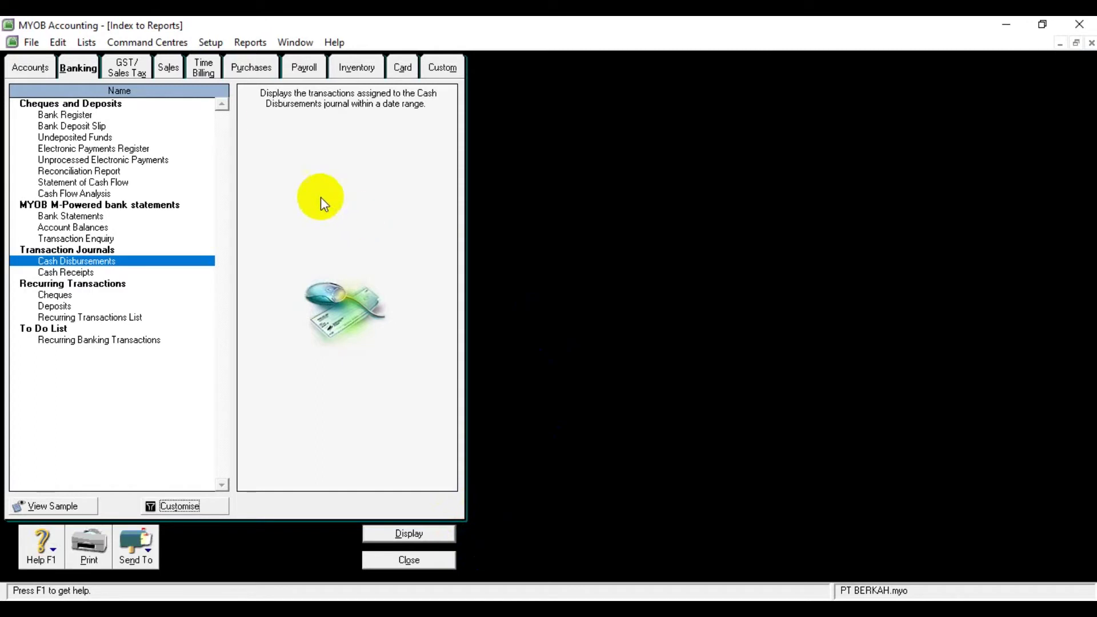
Display the Sales & Receivables Journal from the sales reports for 01/12/2013 to 31/12/2013, and close the preview after viewing
left_click(176, 68)
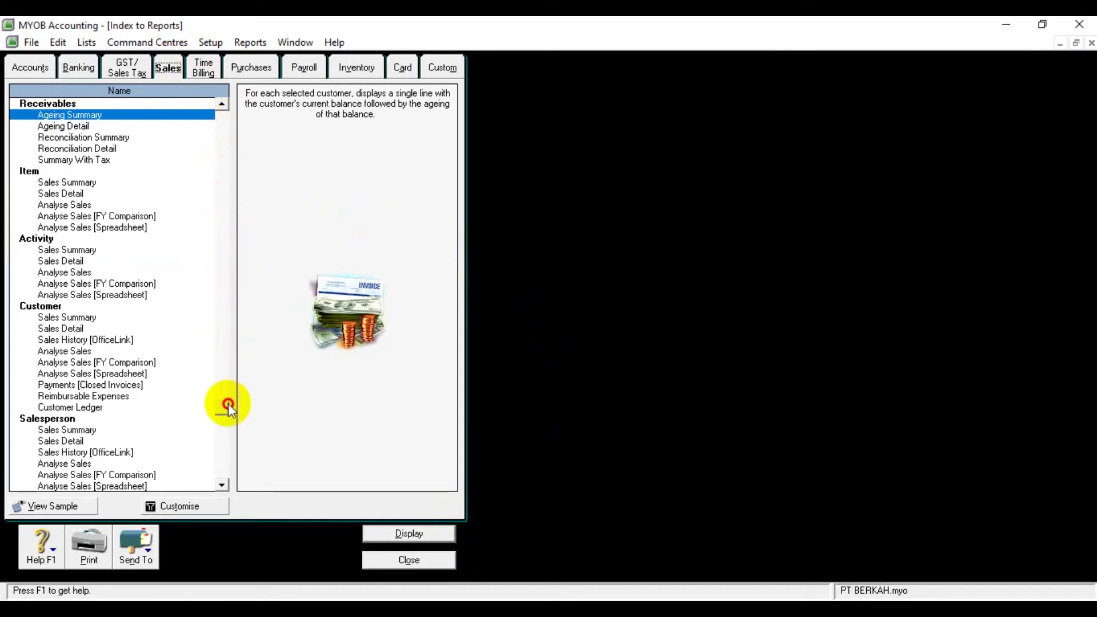
left_click_drag(228, 404, 193, 421)
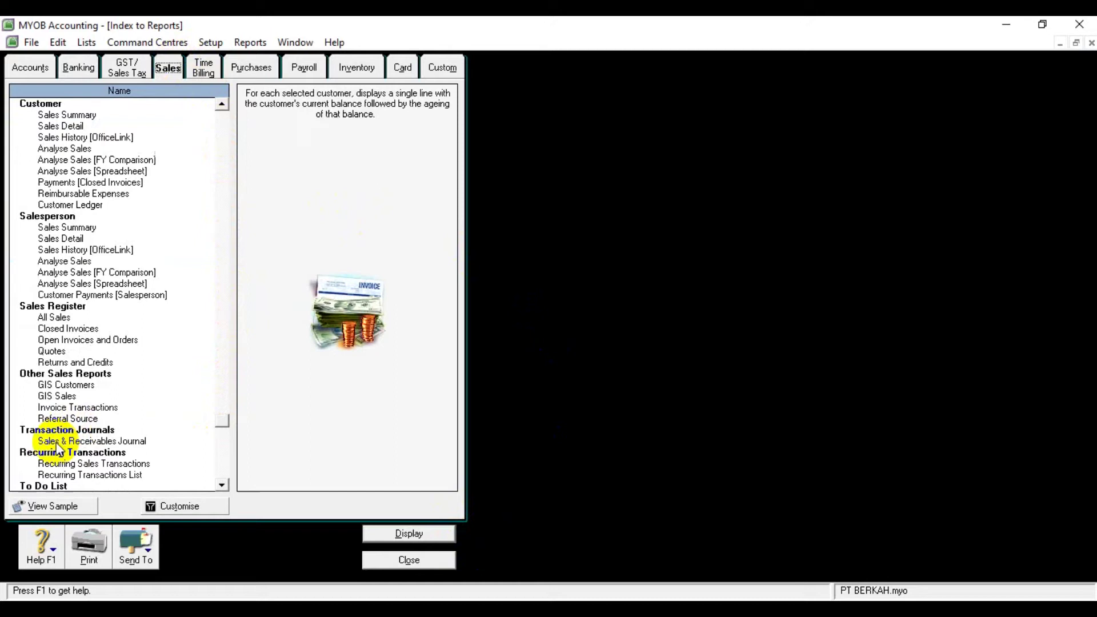
left_click(134, 441)
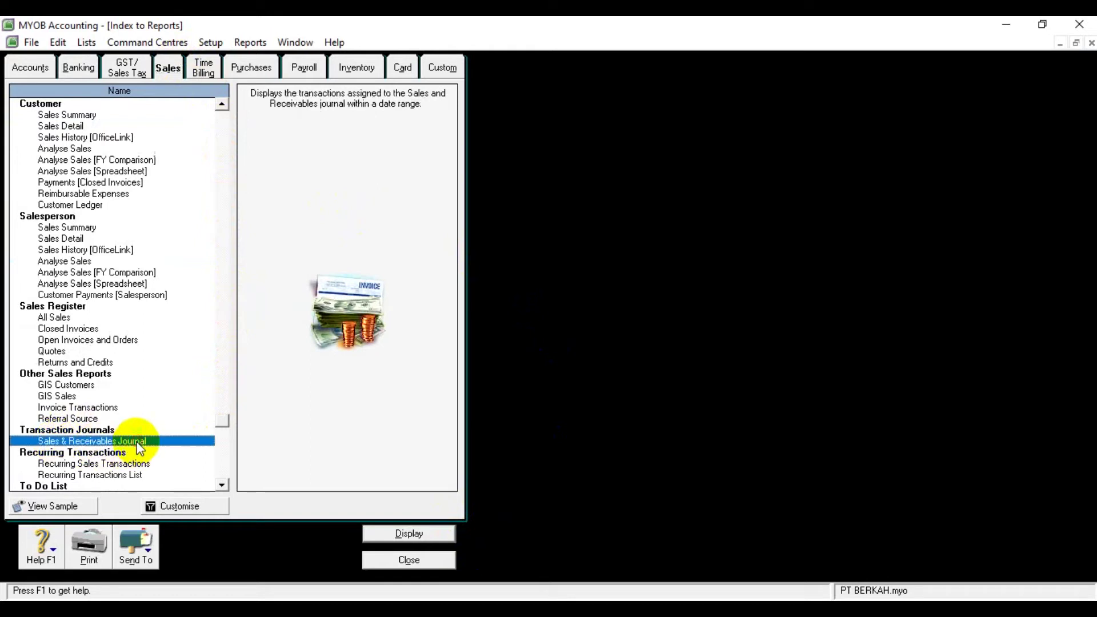
left_click(180, 505)
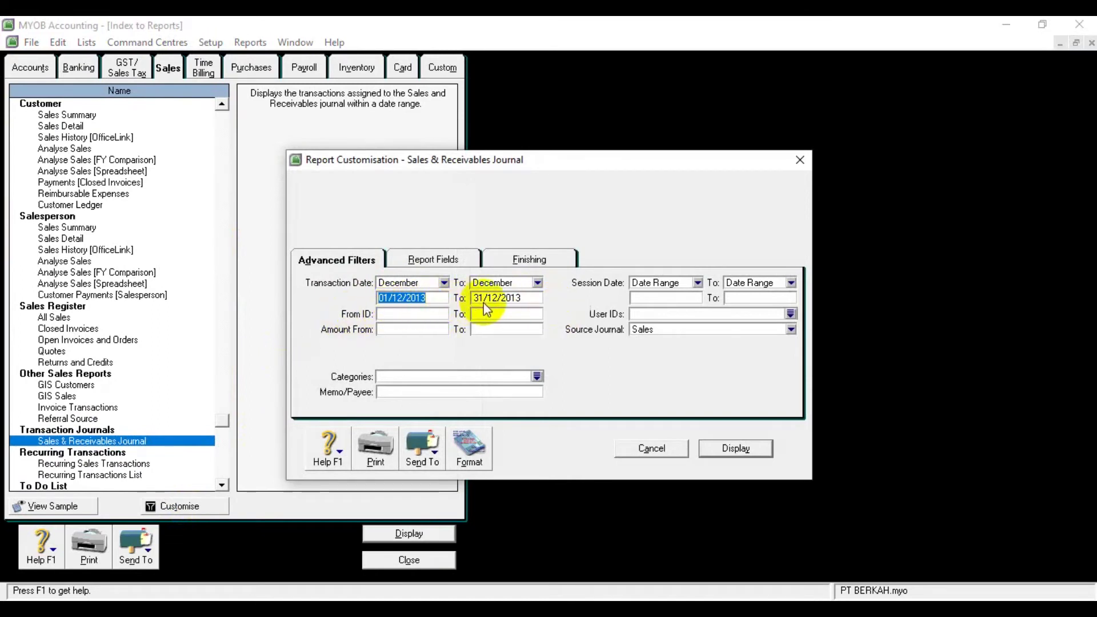
left_click(760, 448)
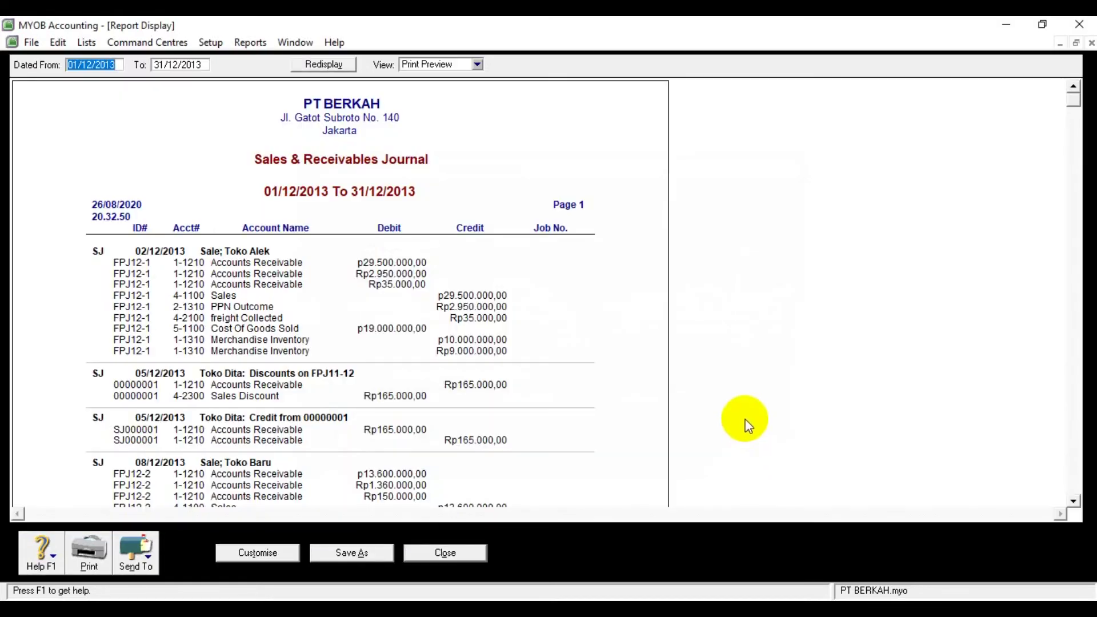
left_click(445, 559)
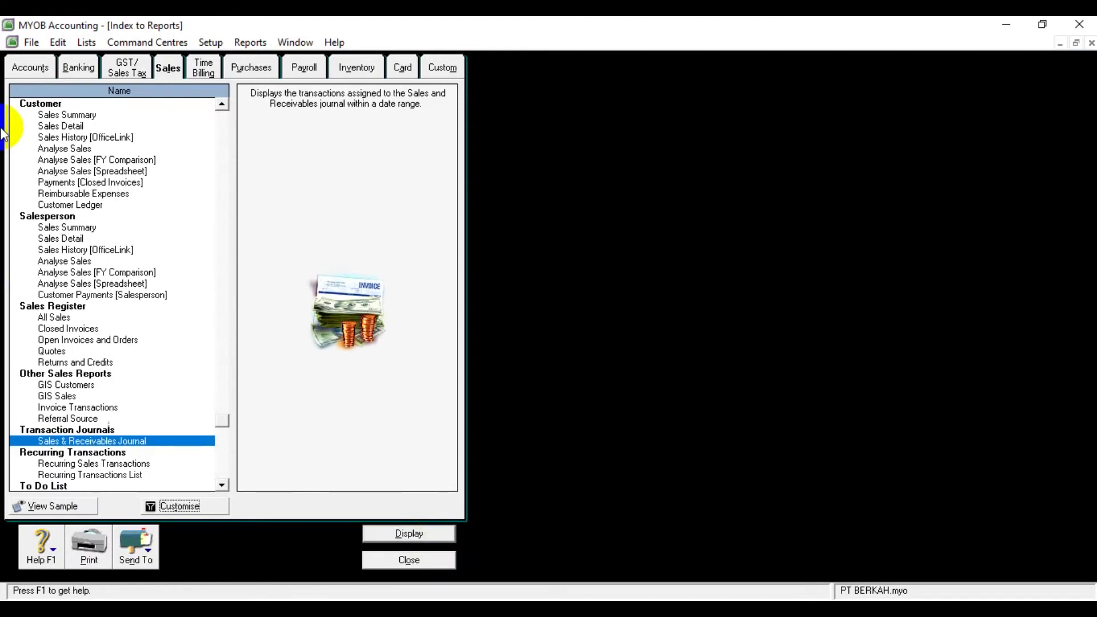
Display the Purchases & Payables Journal from the purchases reports for 01/12/2013 to 31/12/2013, and close the preview after viewing
left_click(248, 67)
left_click(222, 133)
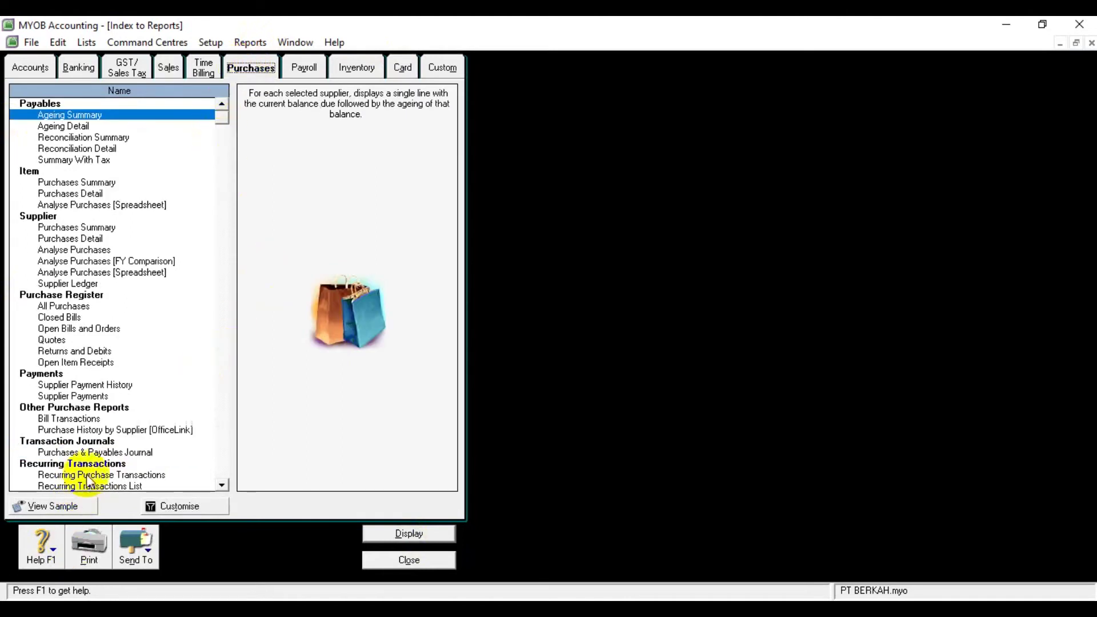
left_click(91, 452)
left_click(179, 507)
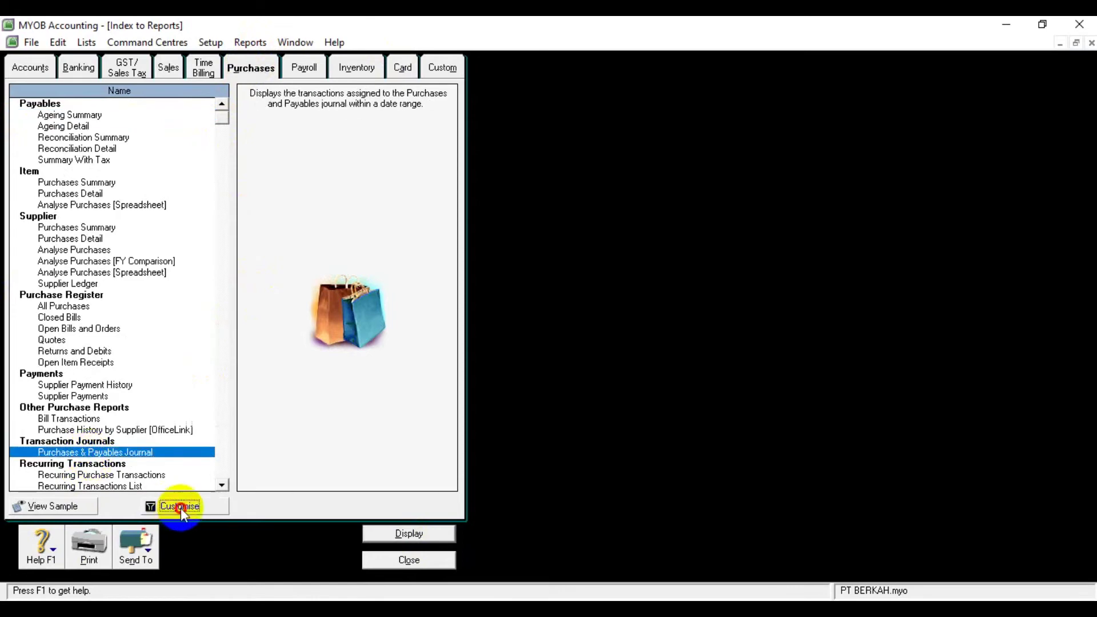
left_click(711, 447)
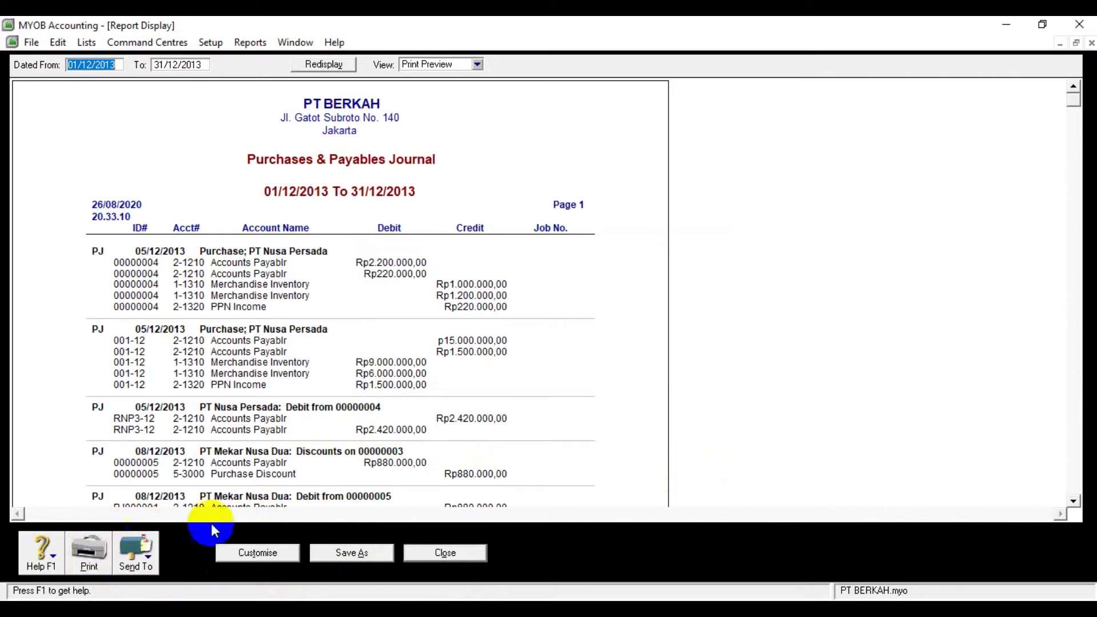
left_click(456, 552)
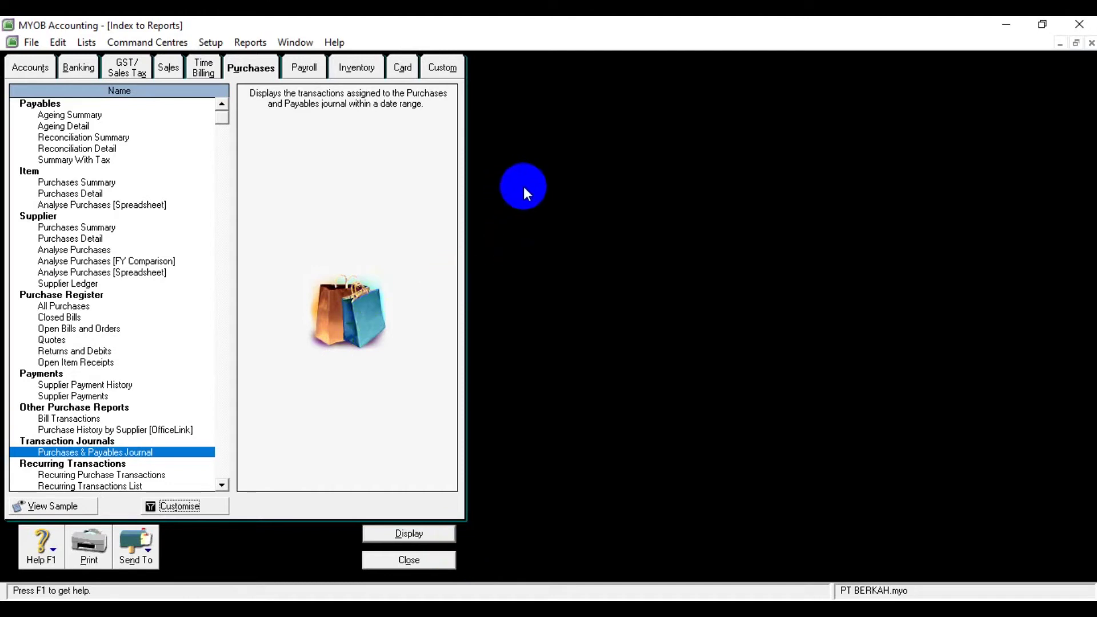
Display the General Journal from the accounts reports for 01/12/2013 to 31/12/2013, view it to the end, and close the preview
left_click(32, 66)
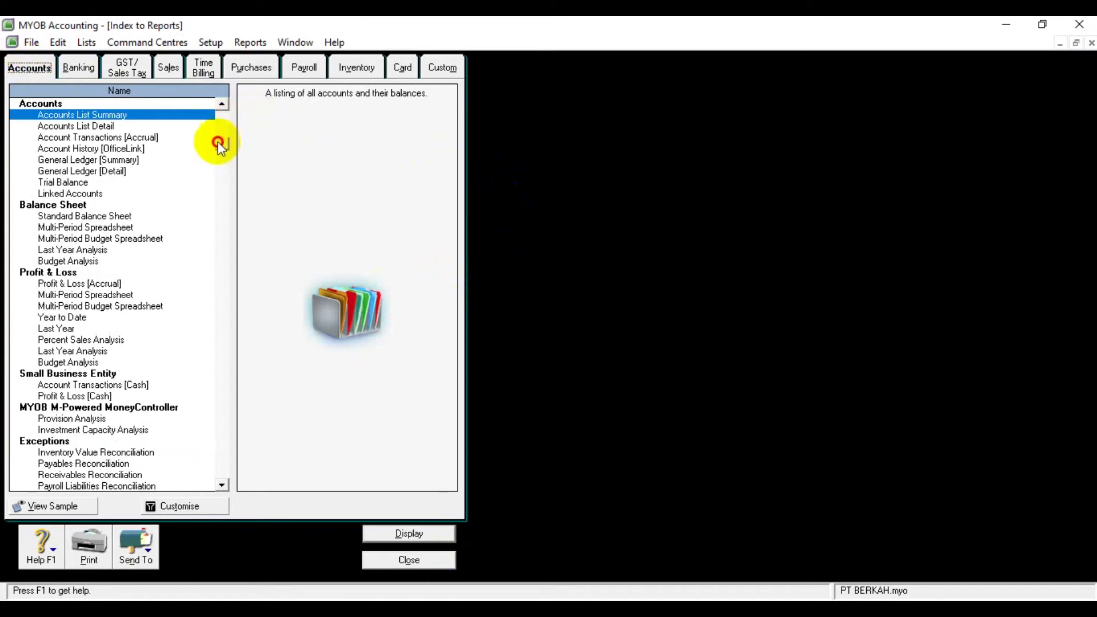
left_click(231, 398)
scroll(233, 403, "down", 9)
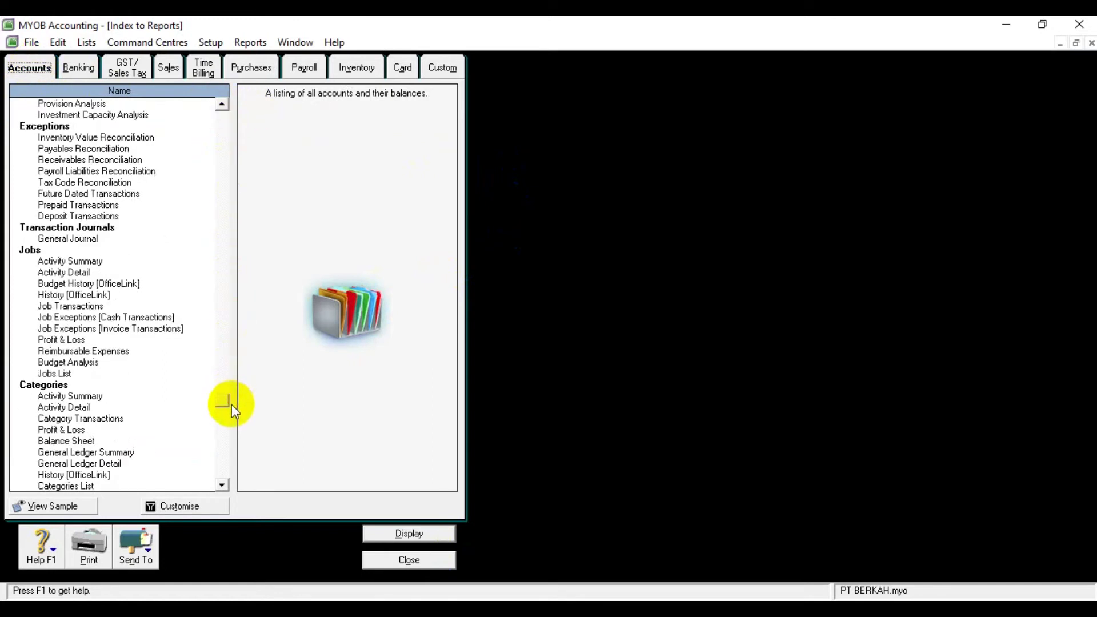
scroll(224, 429, "down", 1)
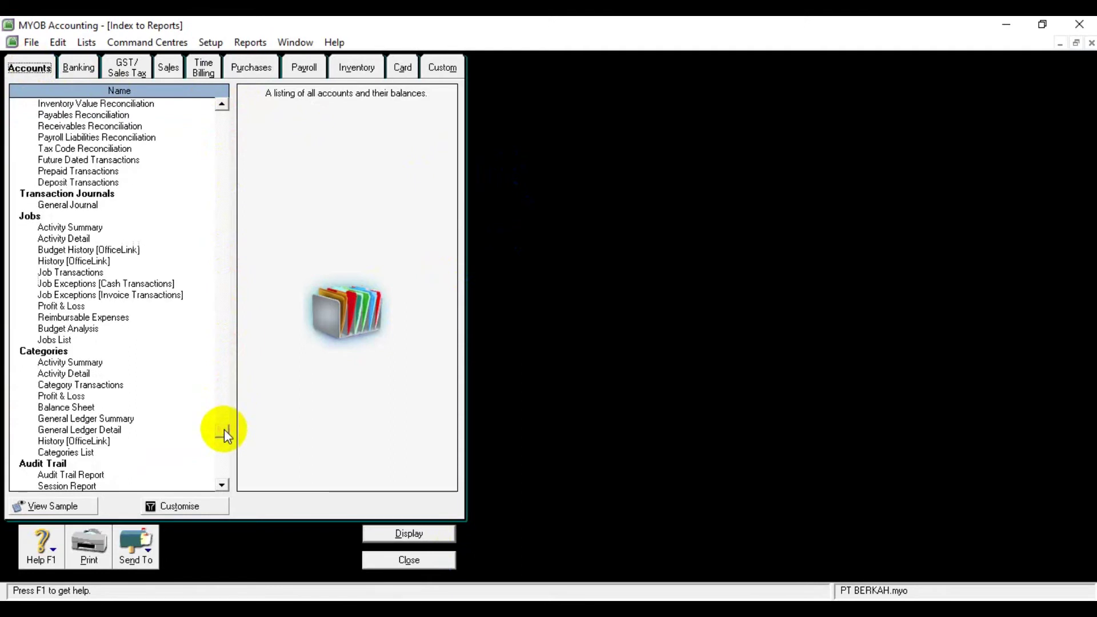
scroll(223, 457, "down", 1)
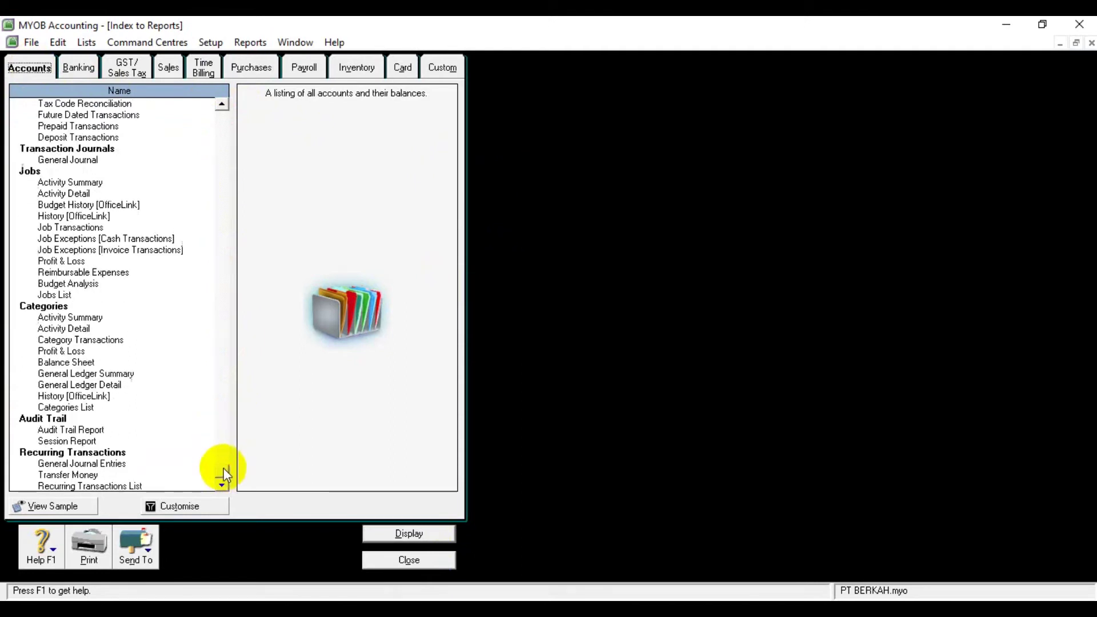
left_click(62, 160)
left_click(196, 495)
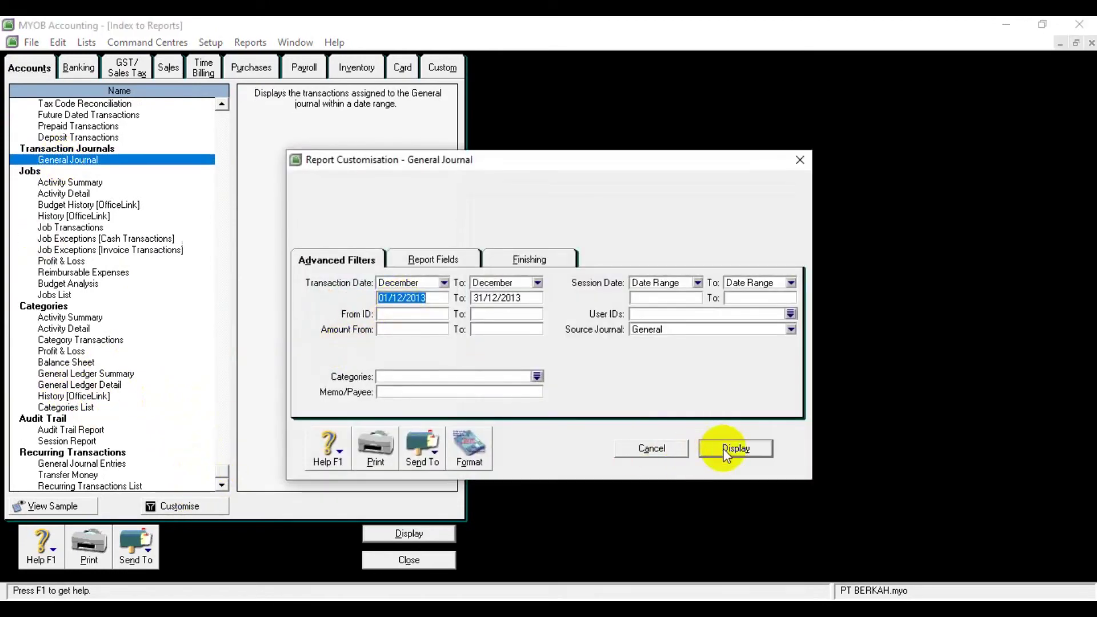
left_click(736, 449)
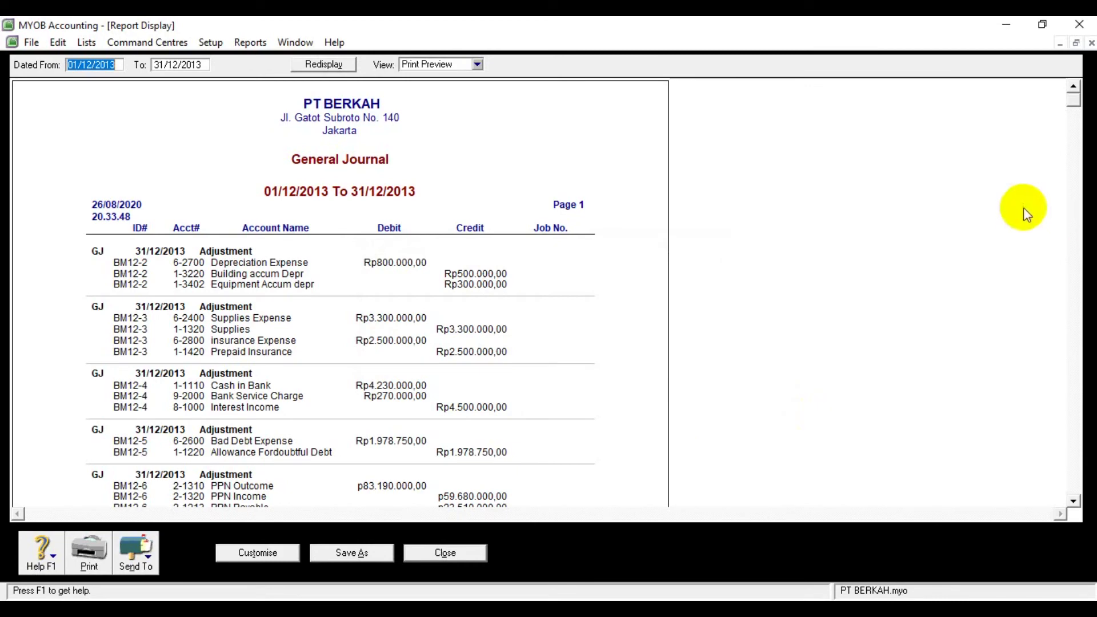
left_click_drag(1074, 109, 1084, 203)
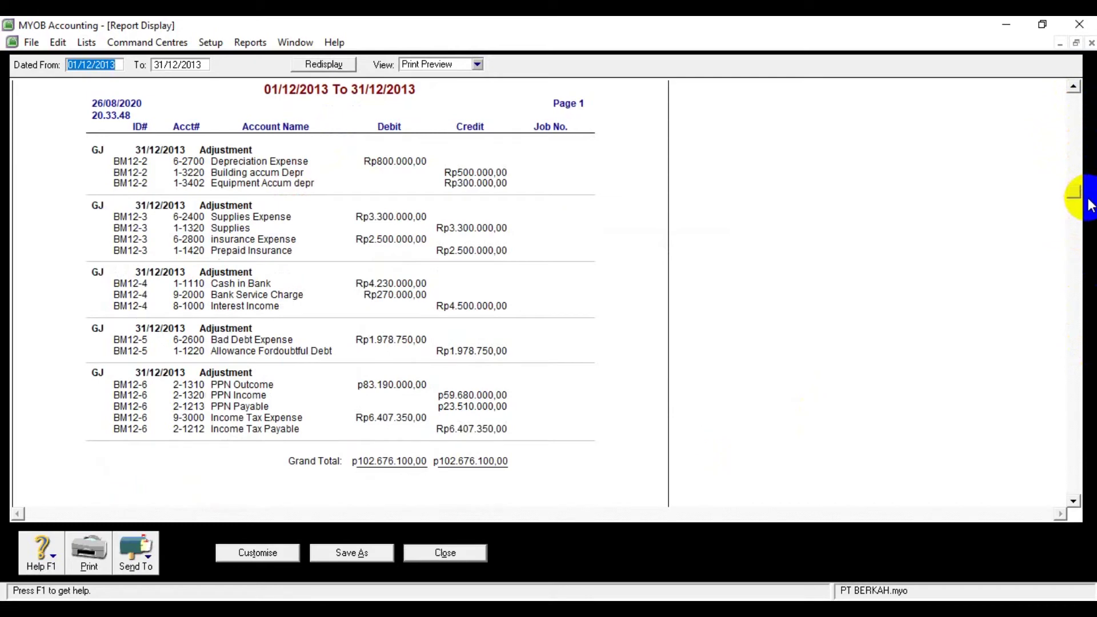
left_click(447, 553)
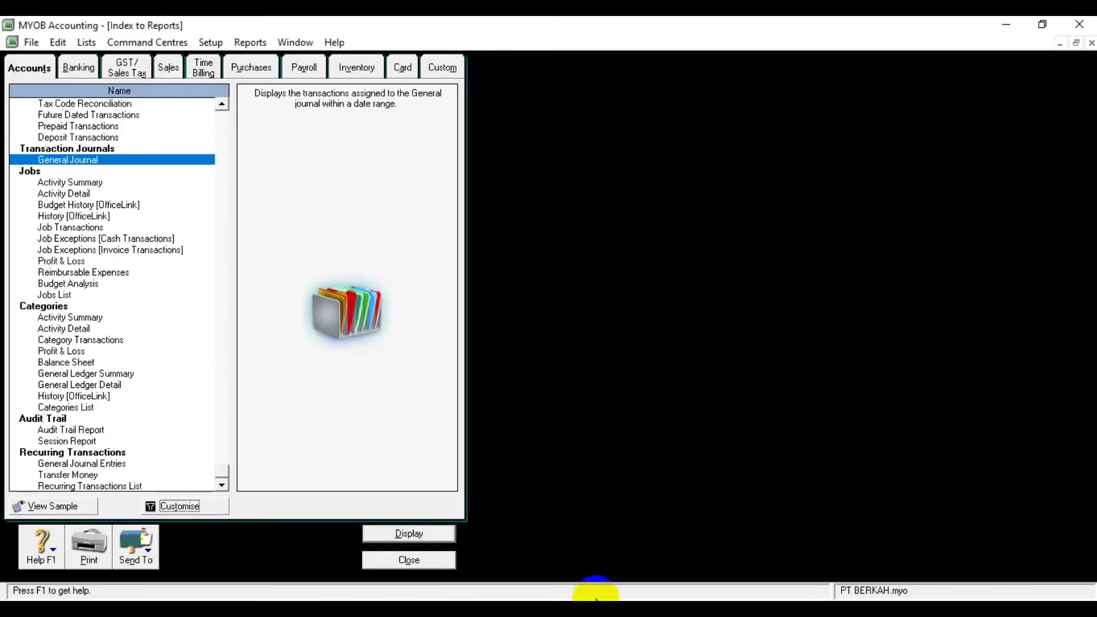
Check the Lembar Penilaian UKK AKT workbook for the next report, and display the December Trial Balance in MYOB down to its totals
mouse_move(575, 609)
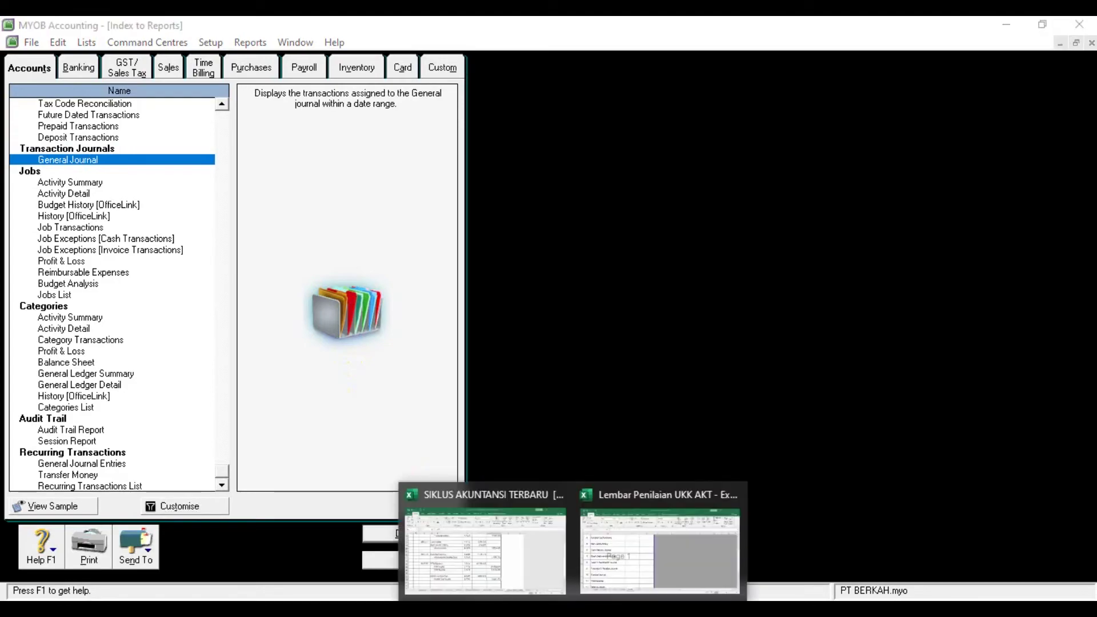
left_click(612, 566)
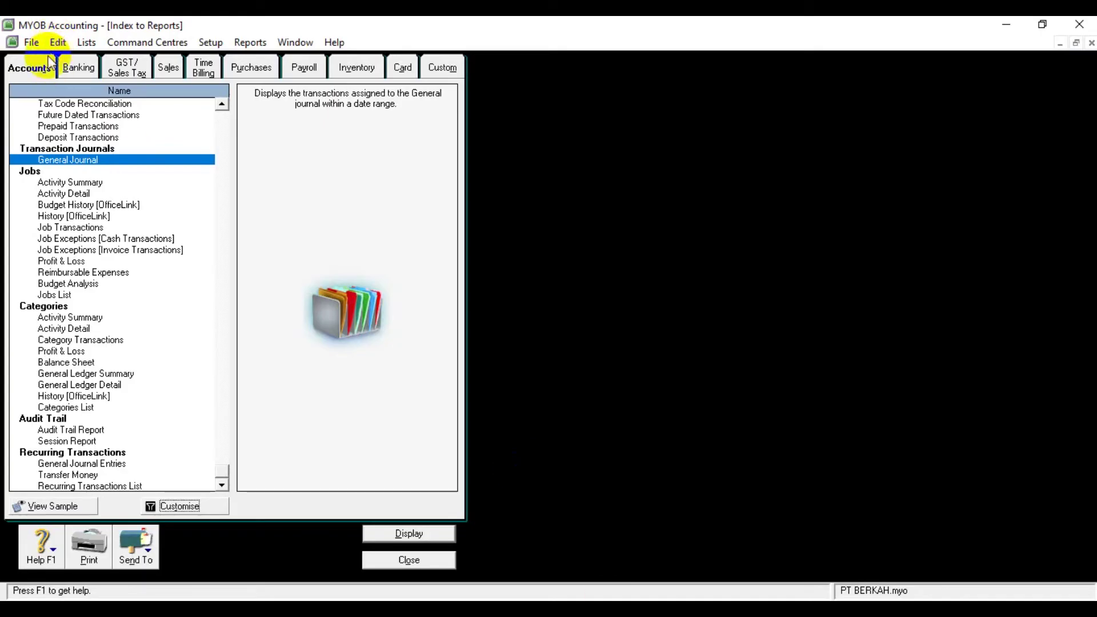
left_click(35, 68)
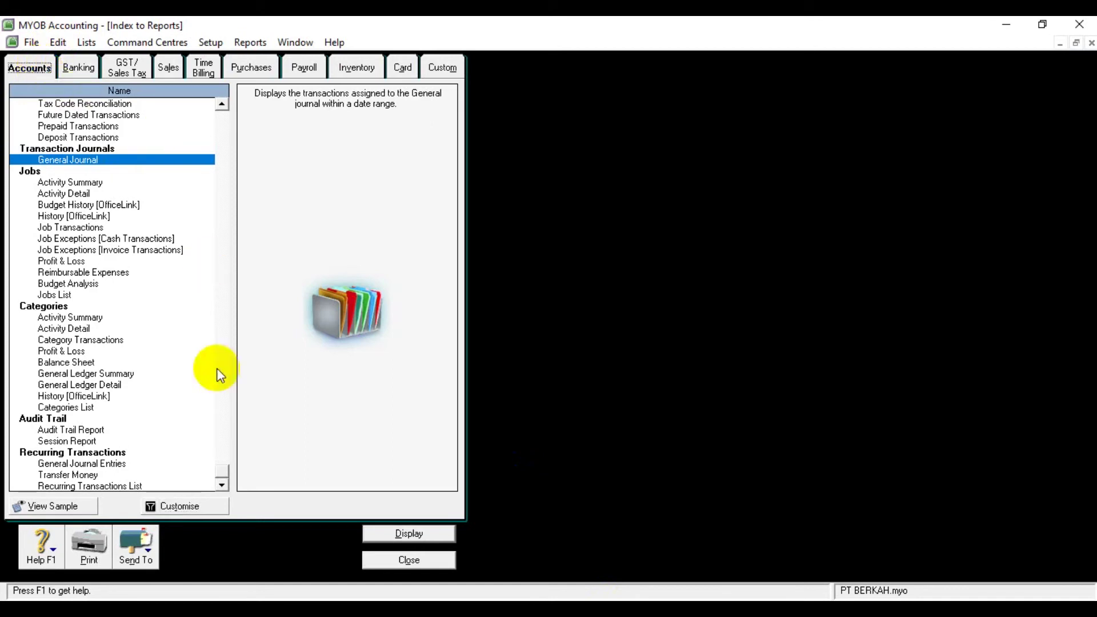
left_click_drag(224, 474, 230, 110)
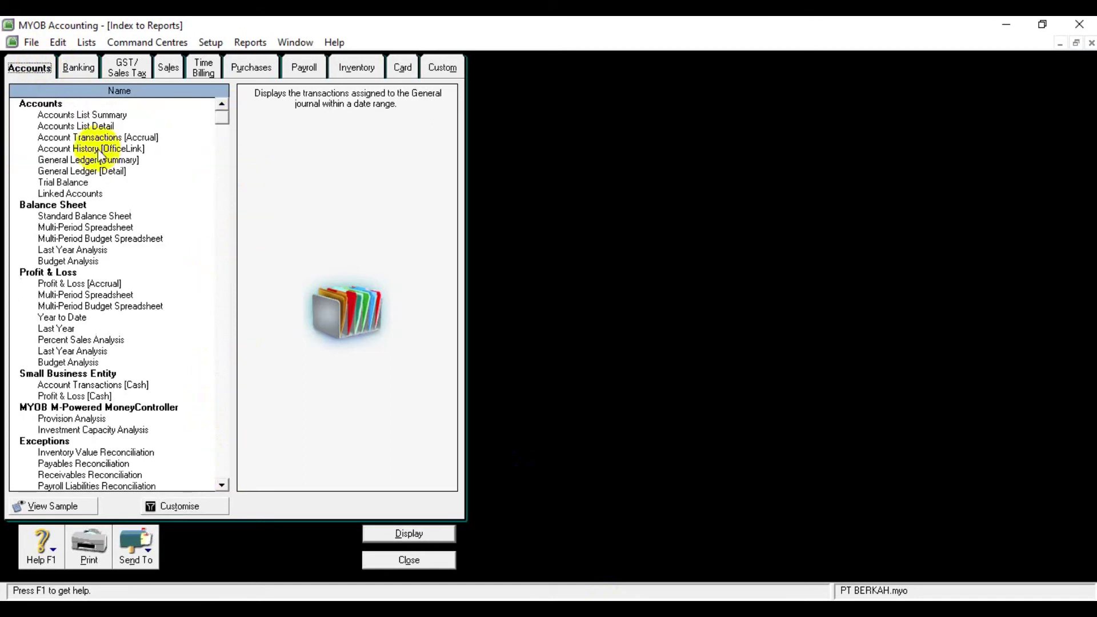
left_click(64, 185)
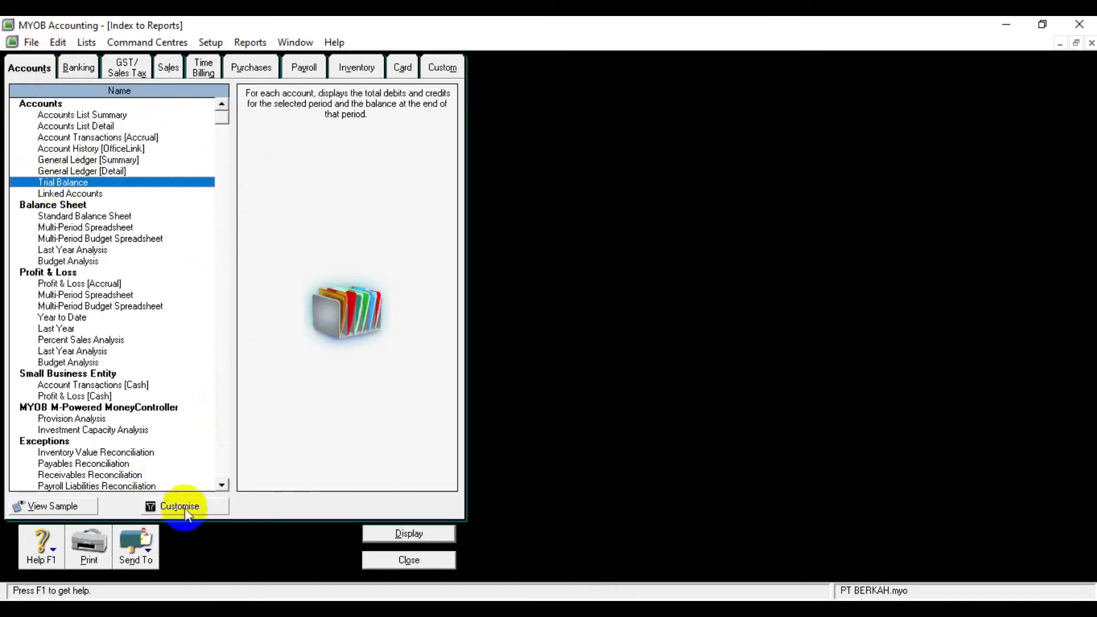
left_click(408, 538)
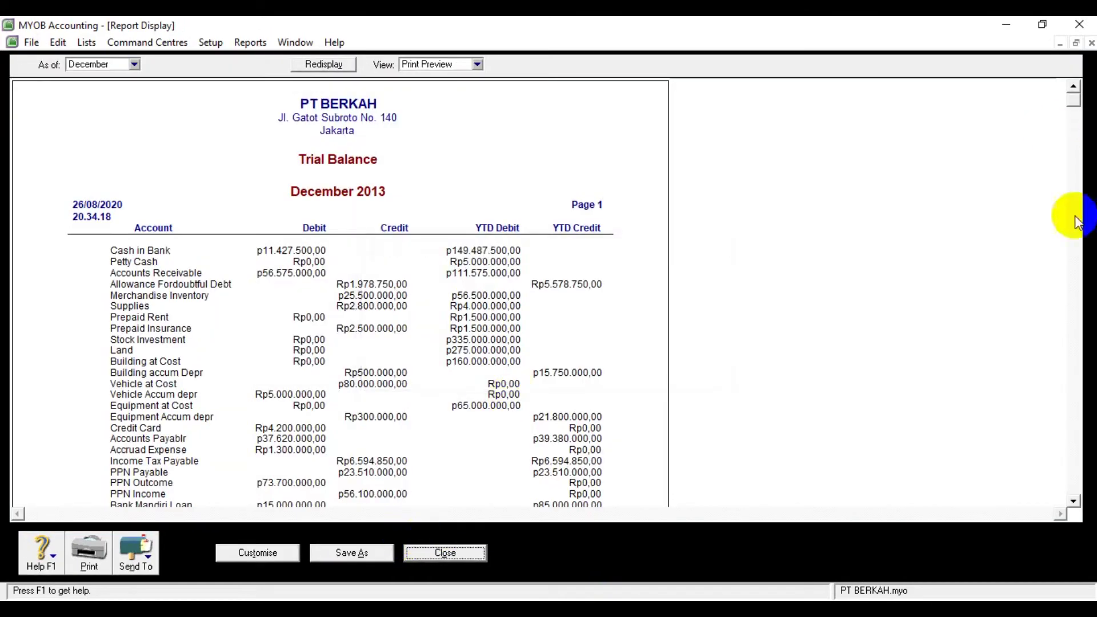
left_click(1073, 501)
left_click_drag(1071, 504, 1073, 509)
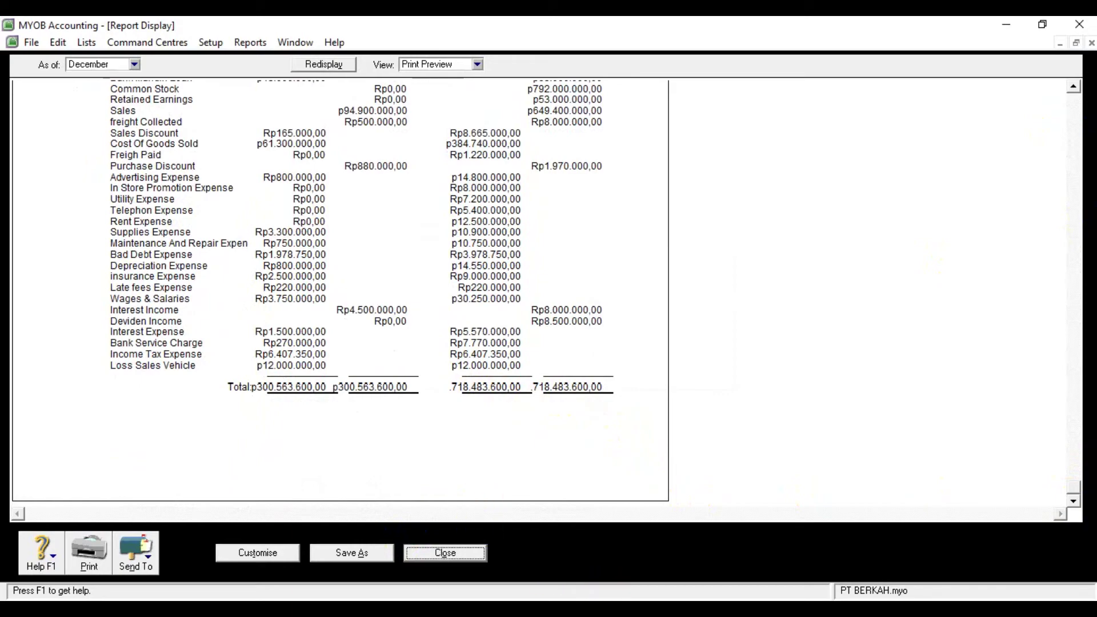
Compare the Trial Balance totals with the WORKSHEET sheet of SIKLUS AKUNTANSI TERBARU in Excel, and close the MYOB report
mouse_move(571, 608)
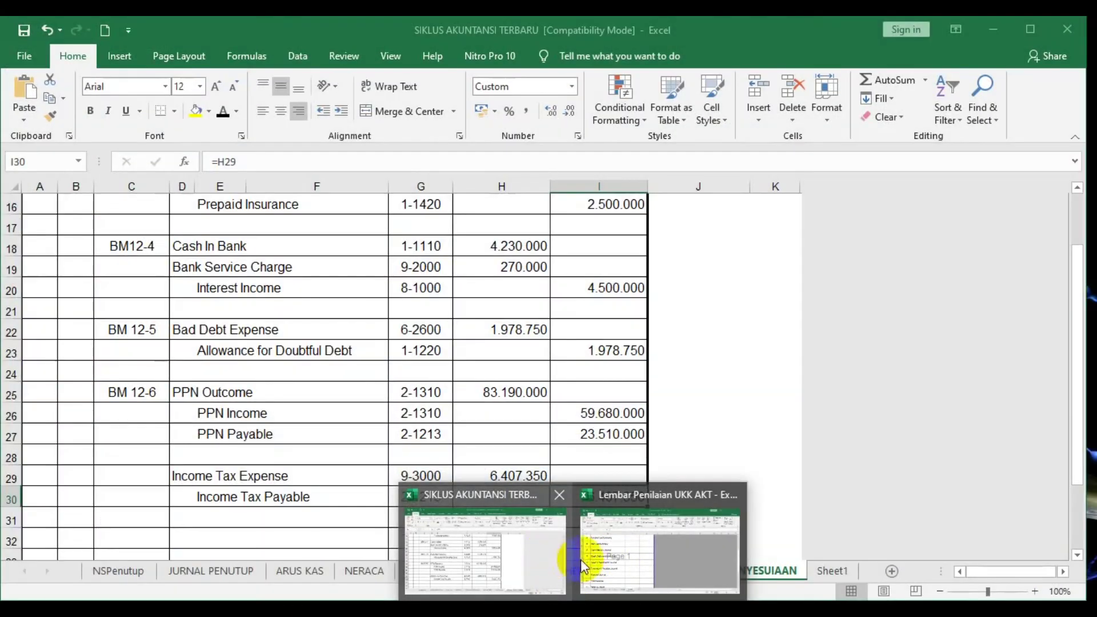
left_click(537, 557)
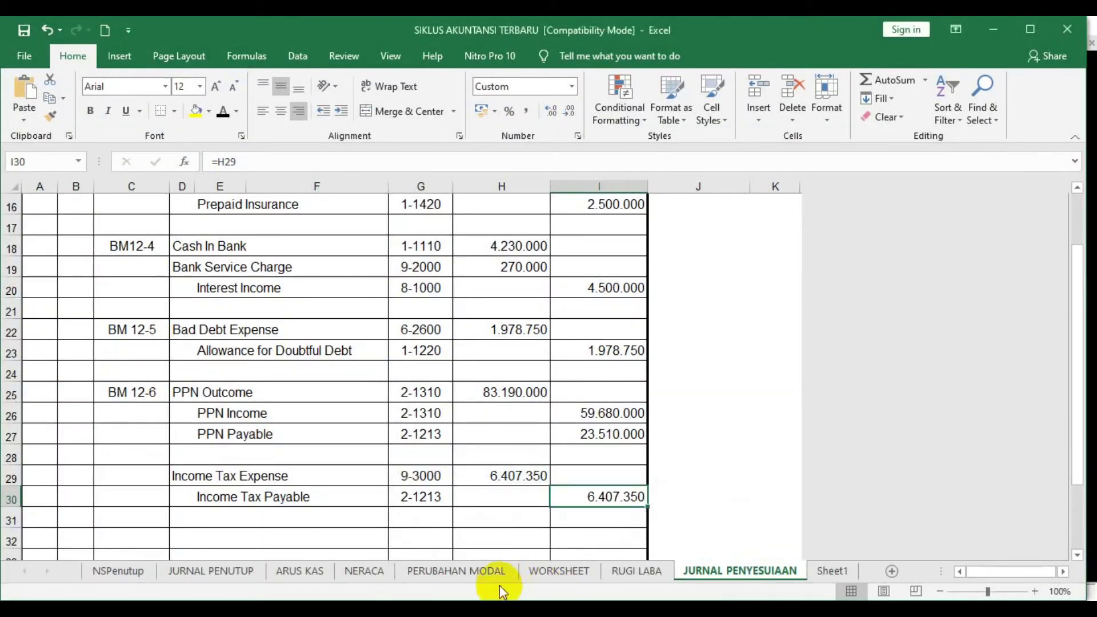
left_click(555, 577)
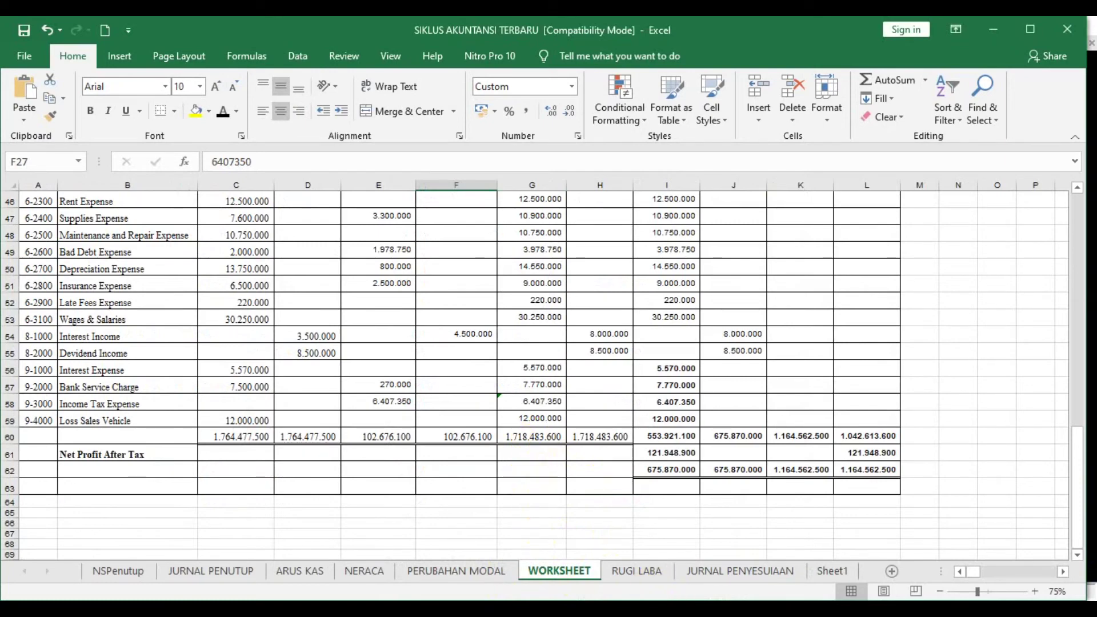
key("alt+Tab")
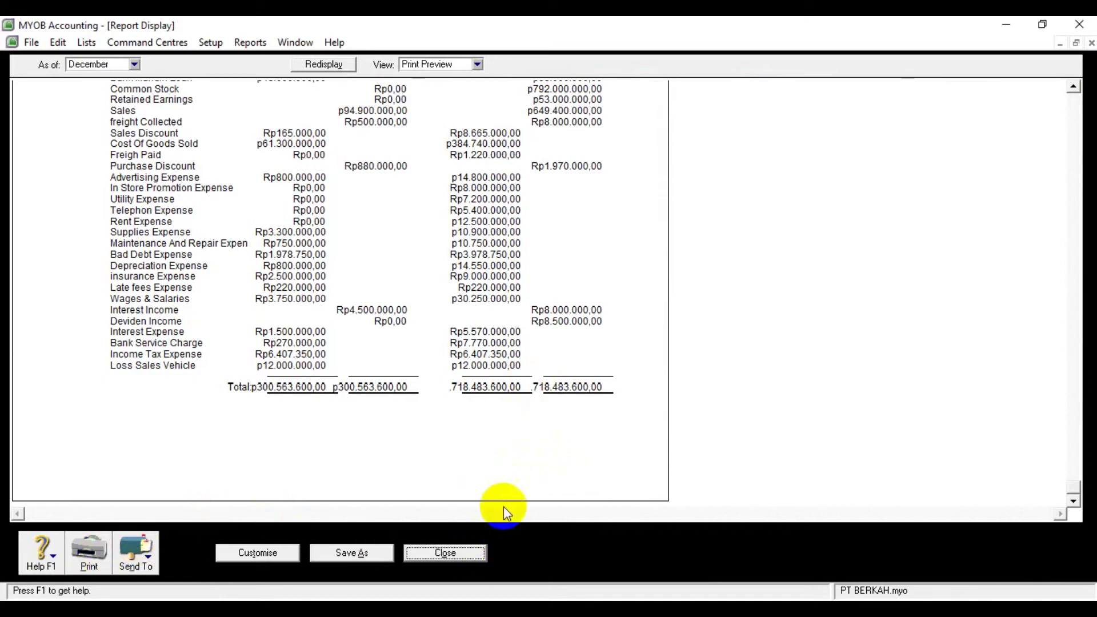
left_click(441, 552)
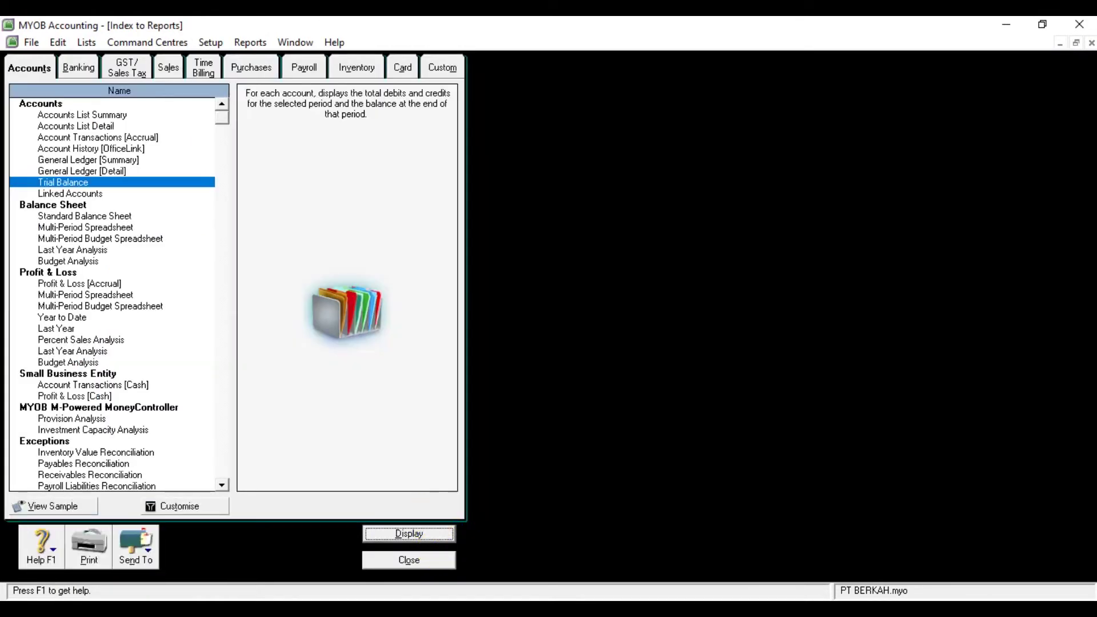
Review the remaining reports at the end of the checklist in the Lembar Penilaian UKK AKT workbook, and return to MYOB
mouse_move(527, 552)
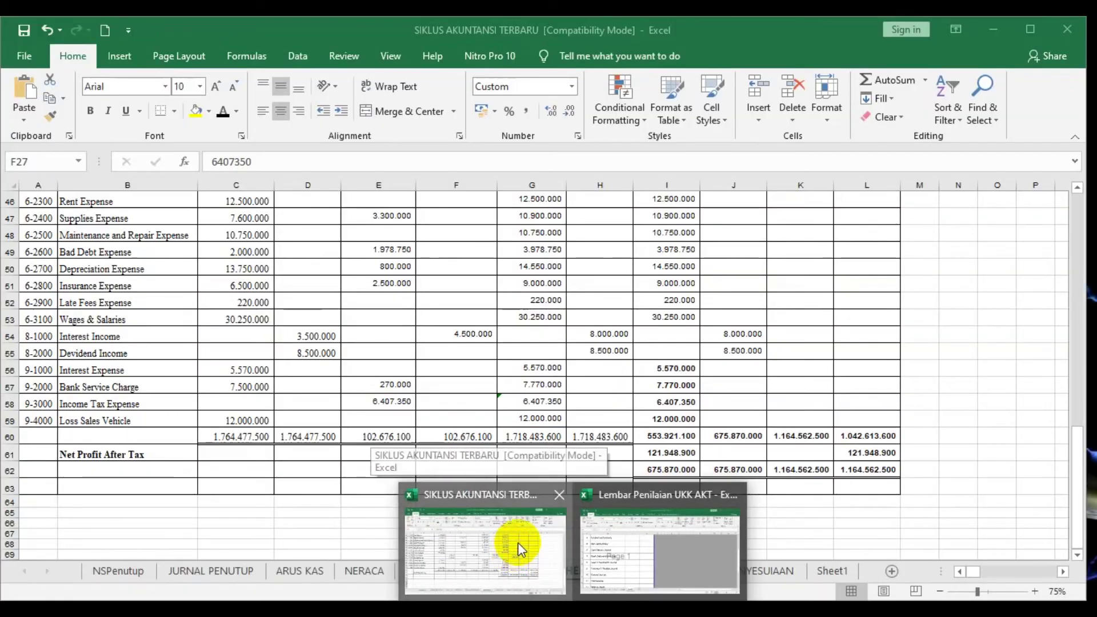
left_click(517, 543)
left_click(631, 552)
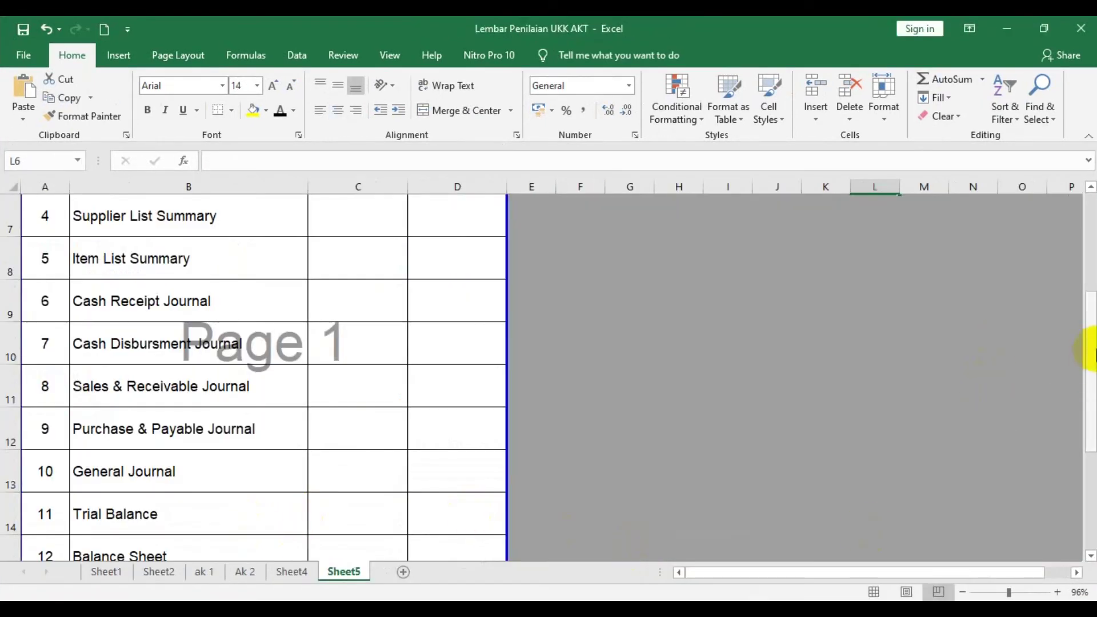
left_click_drag(1092, 349, 1093, 417)
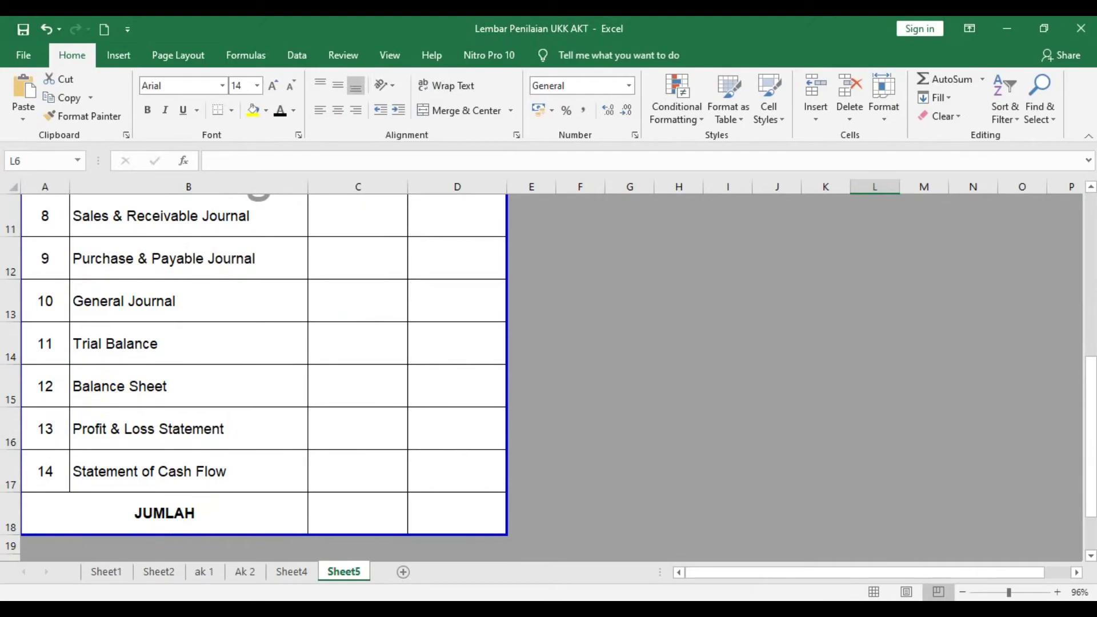
left_click(615, 609)
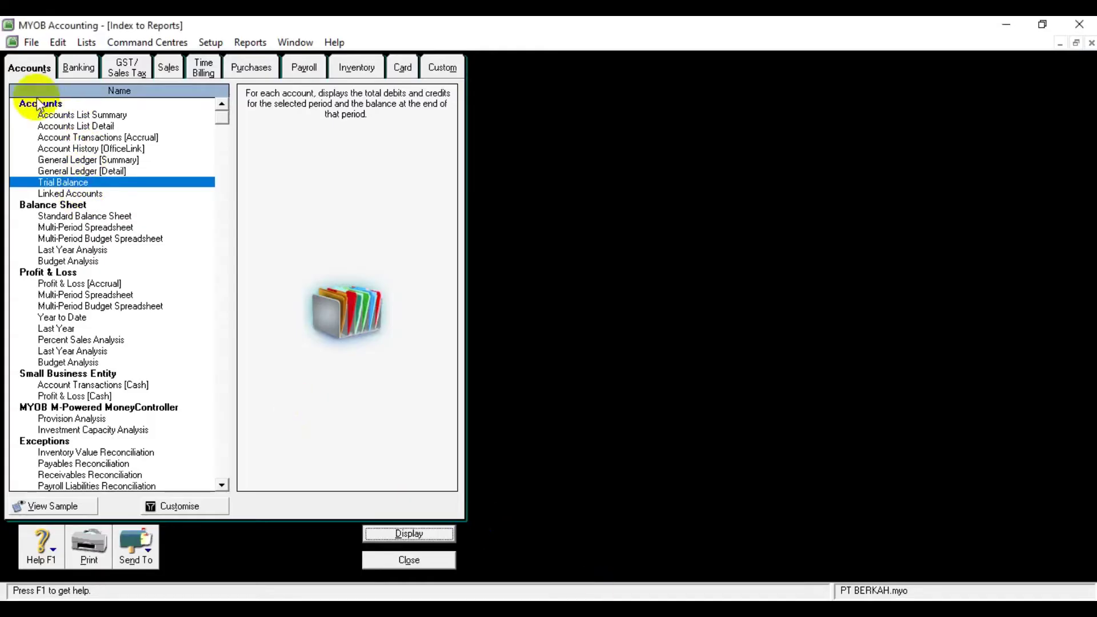
Display the Standard Balance Sheet as of 31/12/2013 from the accounts reports, and view it down to Total Equity
left_click(35, 72)
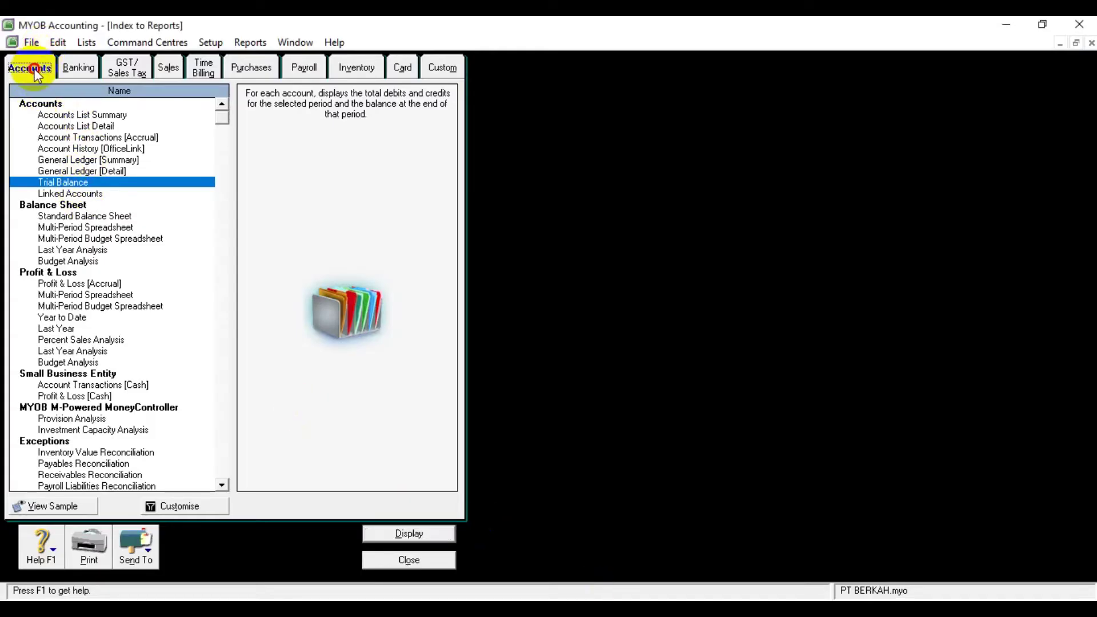
left_click(52, 217)
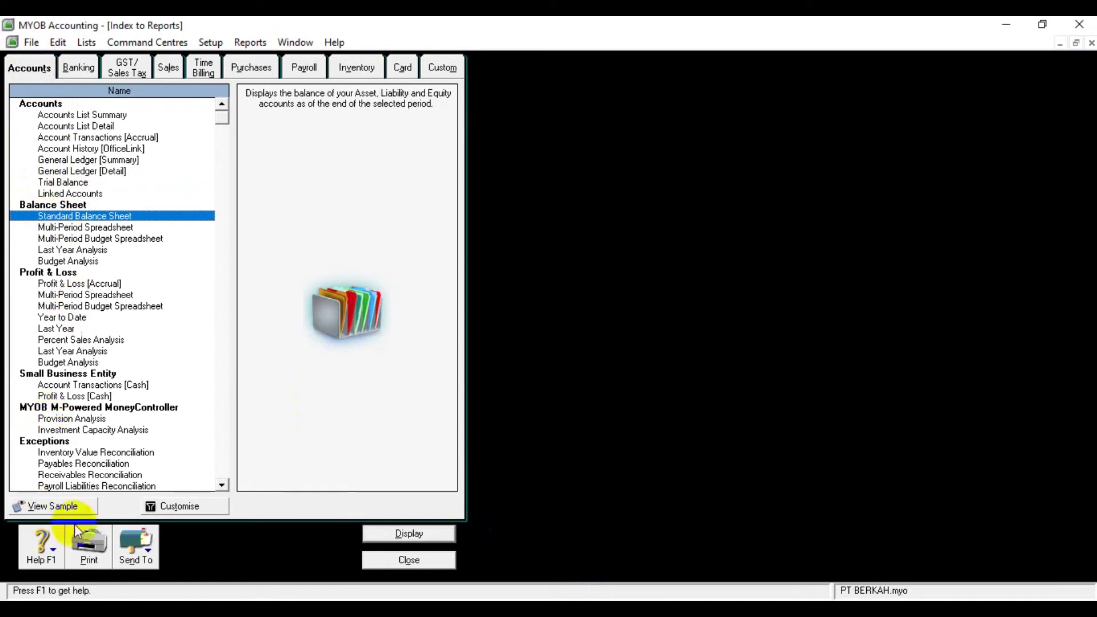
left_click(202, 507)
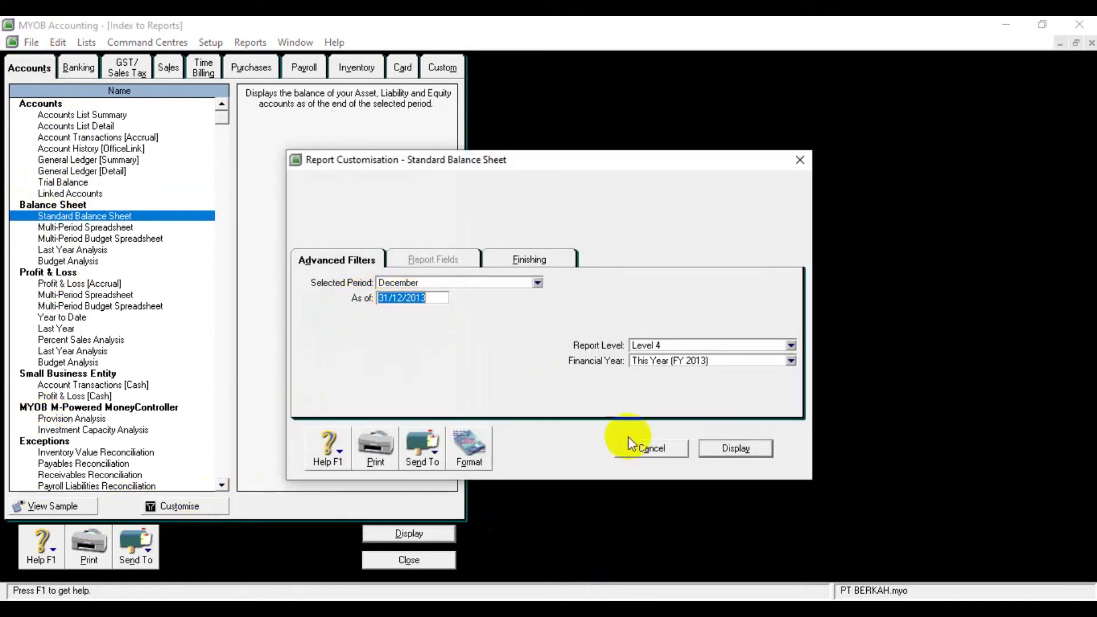
left_click(765, 454)
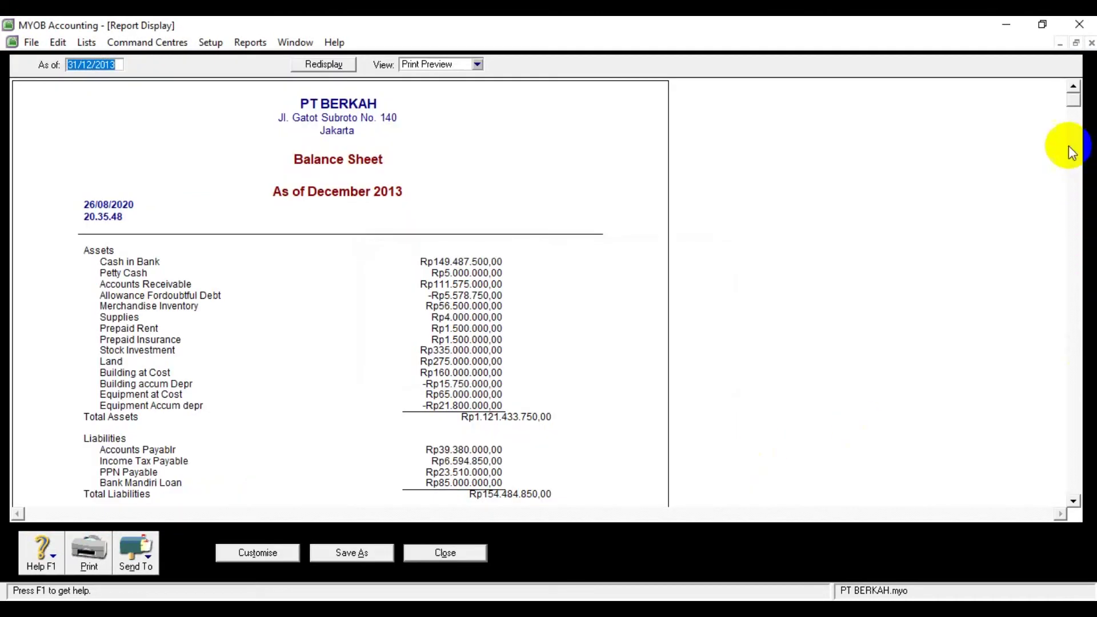
left_click(1070, 101)
left_click_drag(1070, 101, 1075, 171)
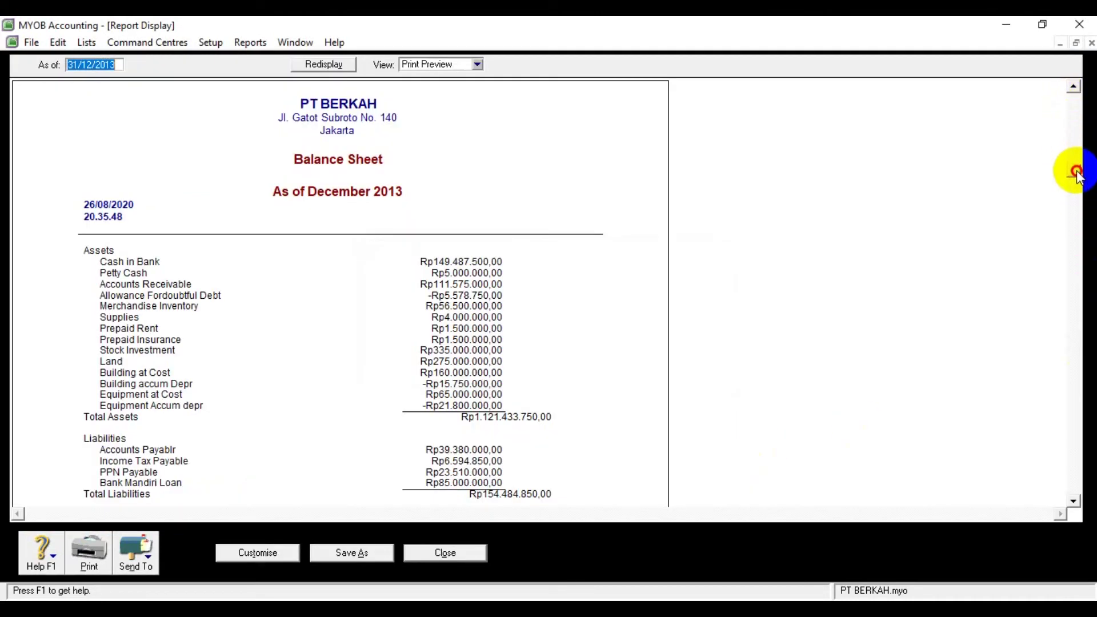
left_click(1074, 499)
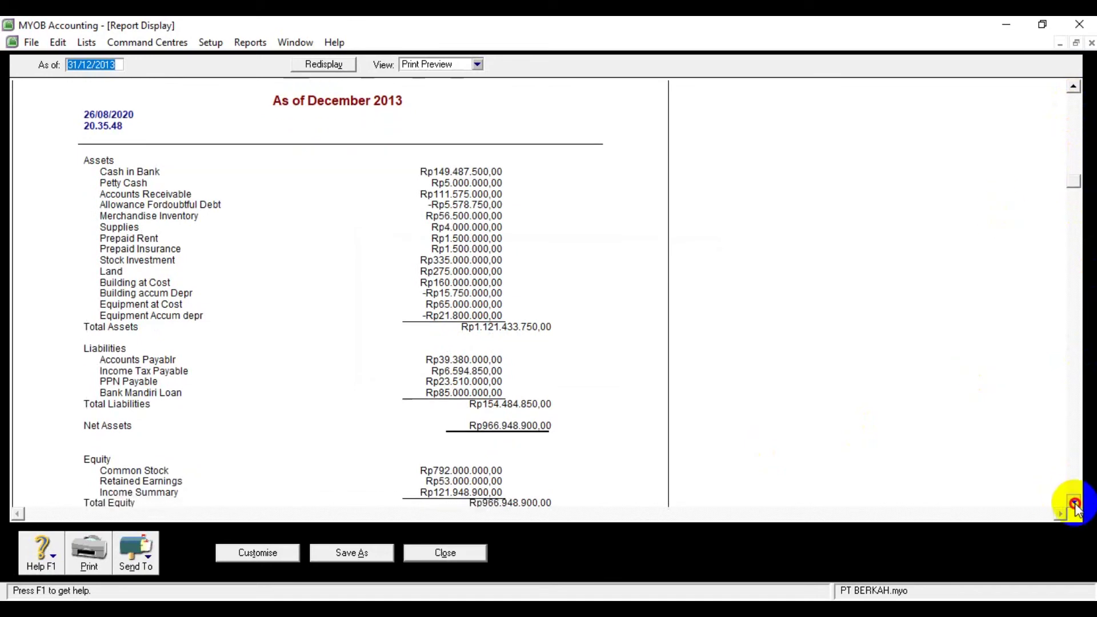
left_click(1074, 499)
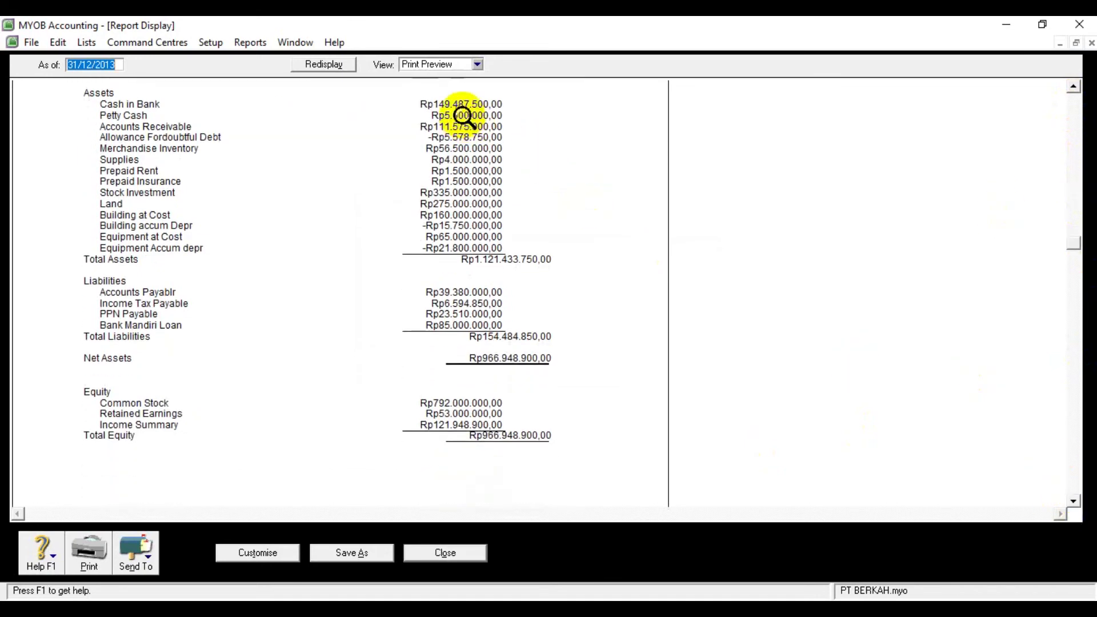
Compare the Balance Sheet with the NERACA sheet of SIKLUS AKUNTANSI TERBARU in Excel, fitting the whole statement in view
left_click(363, 555)
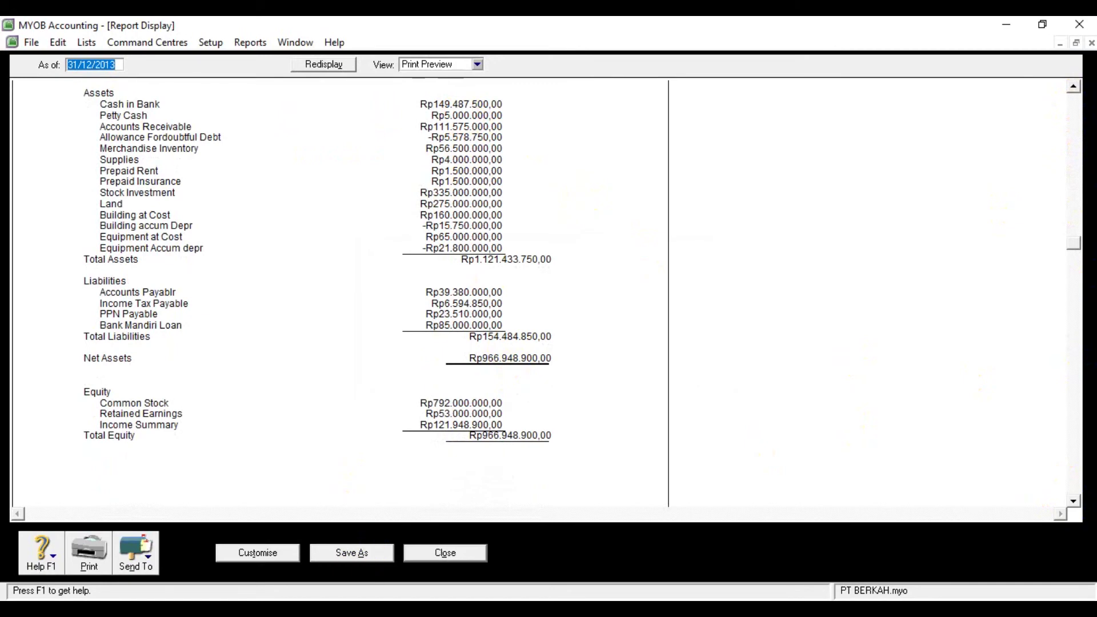
left_click(440, 563)
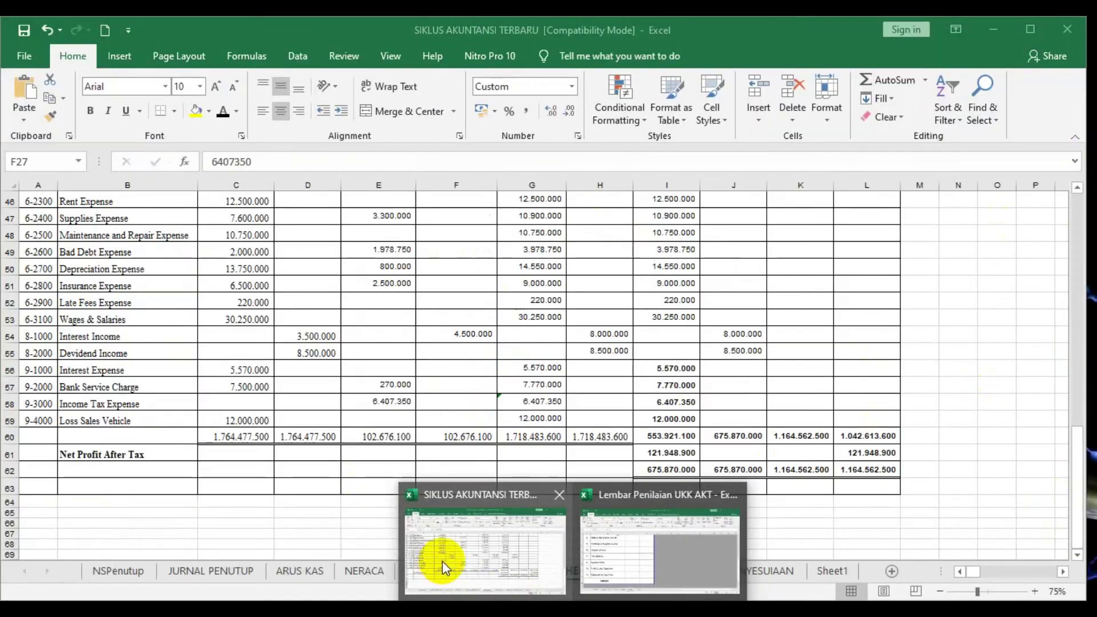
left_click(368, 571)
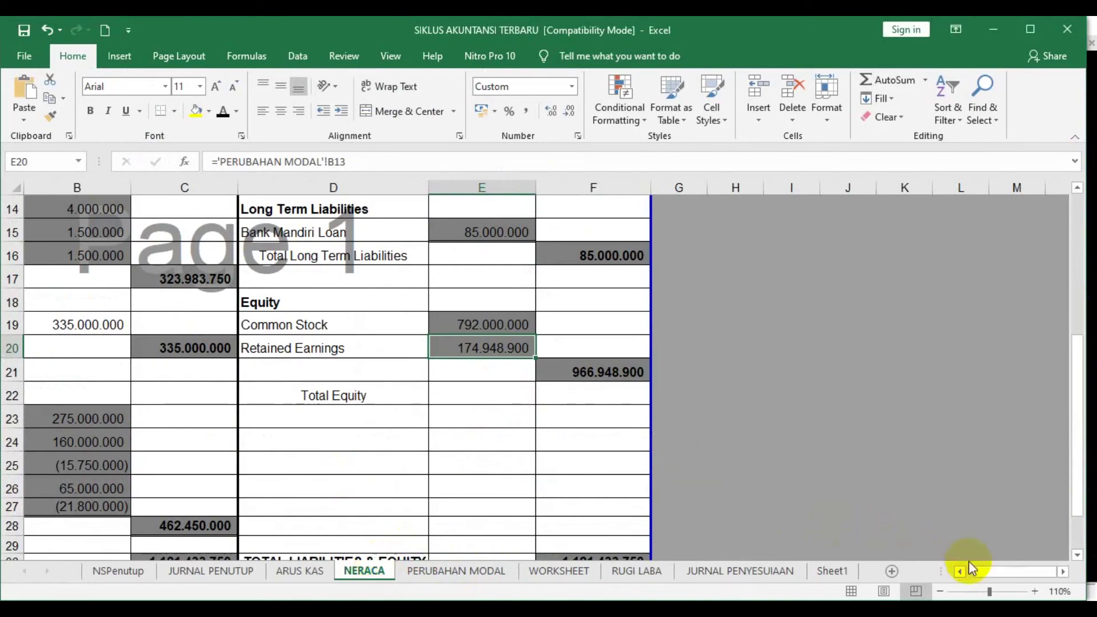
left_click_drag(987, 591, 965, 592)
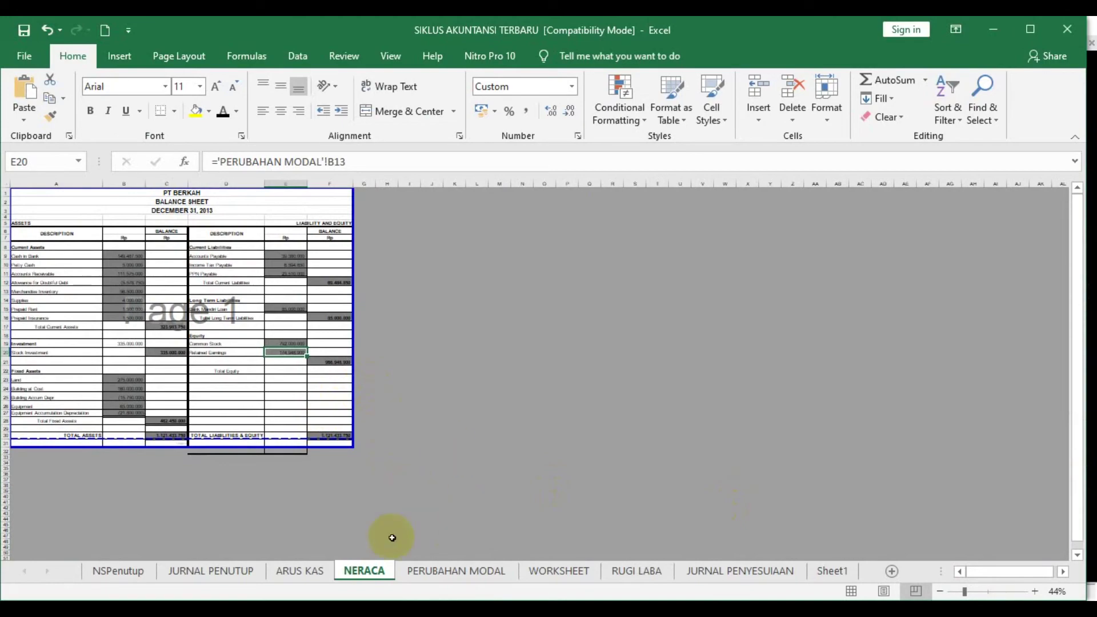
key("alt+Tab")
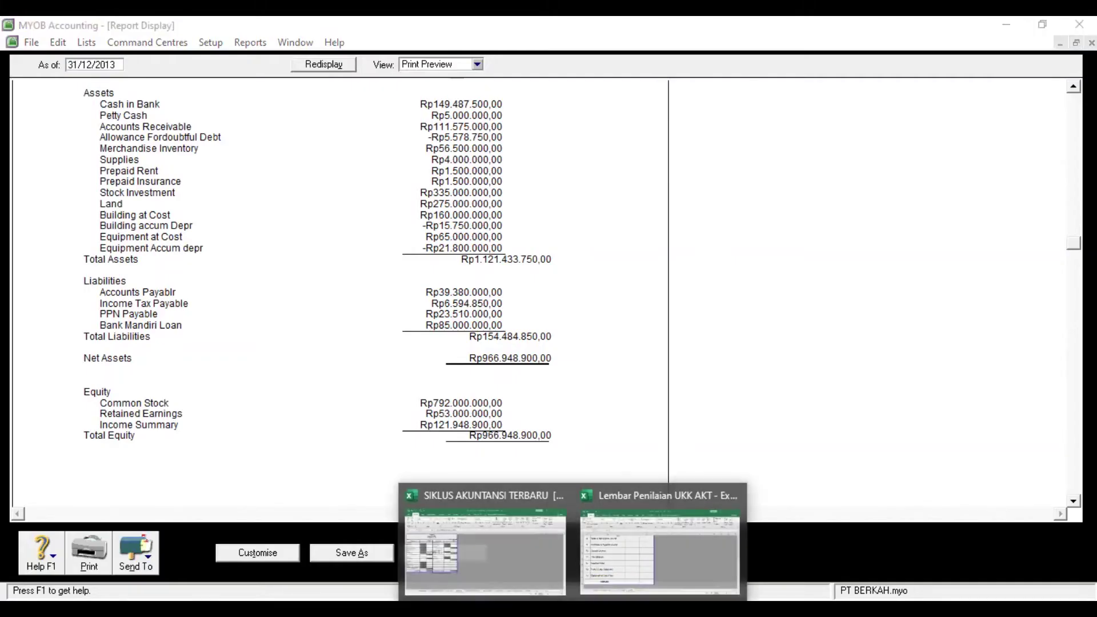
Check the Lembar Penilaian UKK AKT workbook for the next report, and close the Balance Sheet report in MYOB
left_click(640, 553)
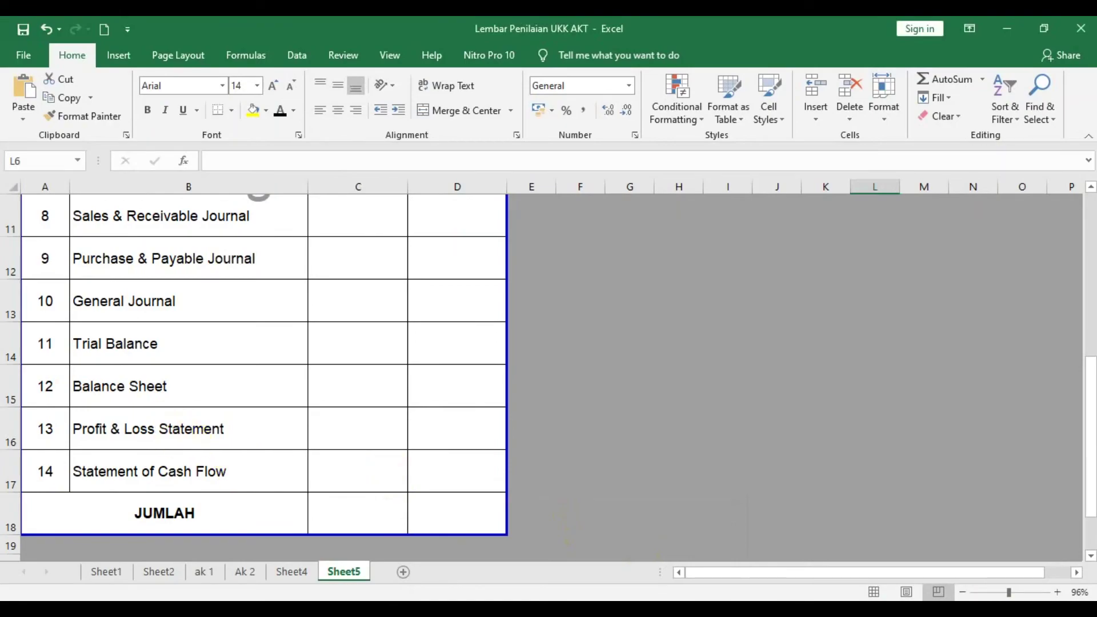
key("alt+Tab")
left_click(444, 553)
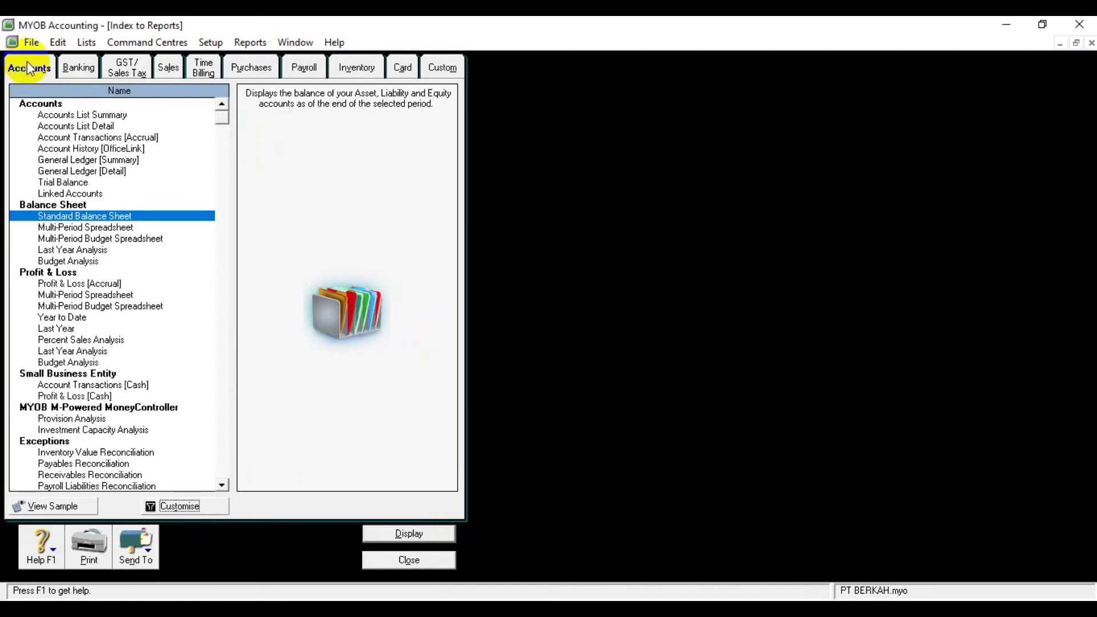
Display the Profit & Loss [Accrual] report for January to December 2013, and view it down to Net Profit / (Loss)
left_click(59, 284)
left_click(205, 508)
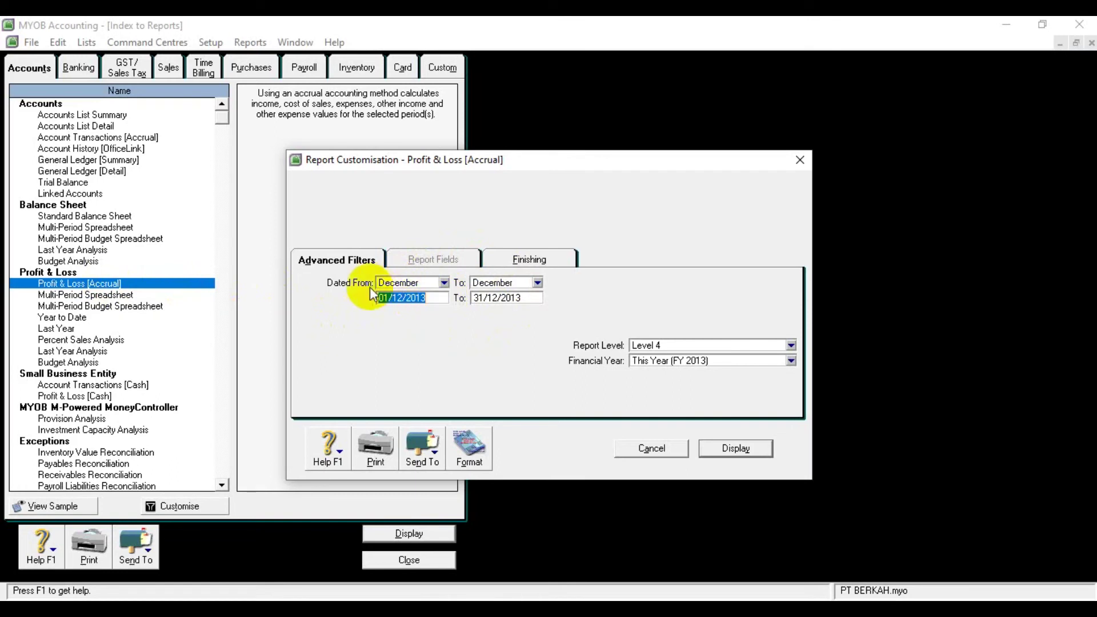
left_click(443, 283)
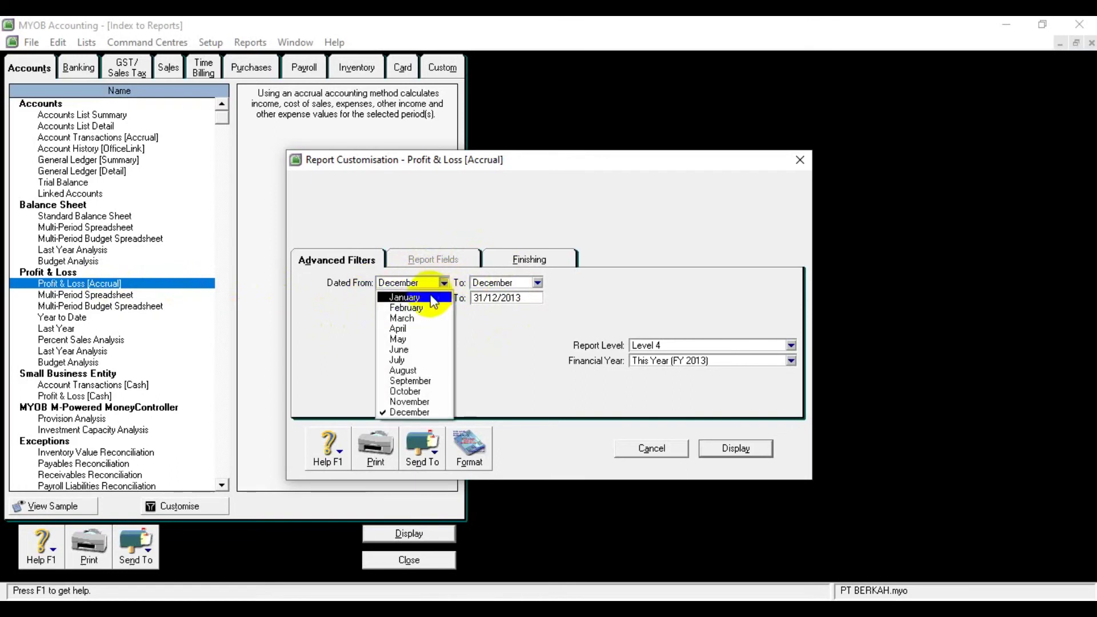
left_click(428, 298)
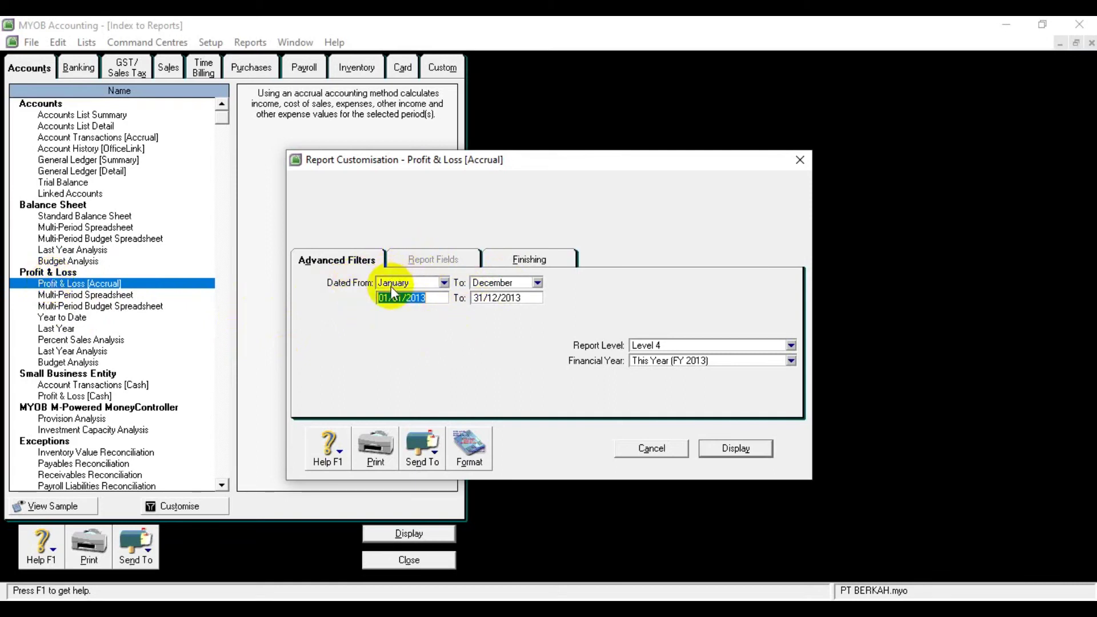
left_click(506, 283)
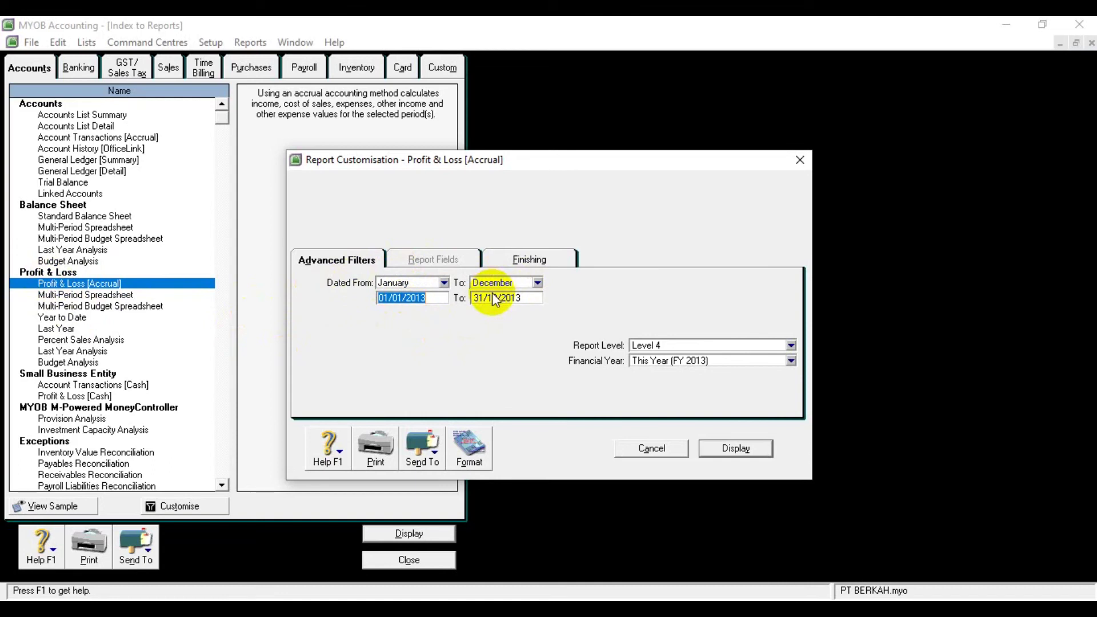
left_click(735, 448)
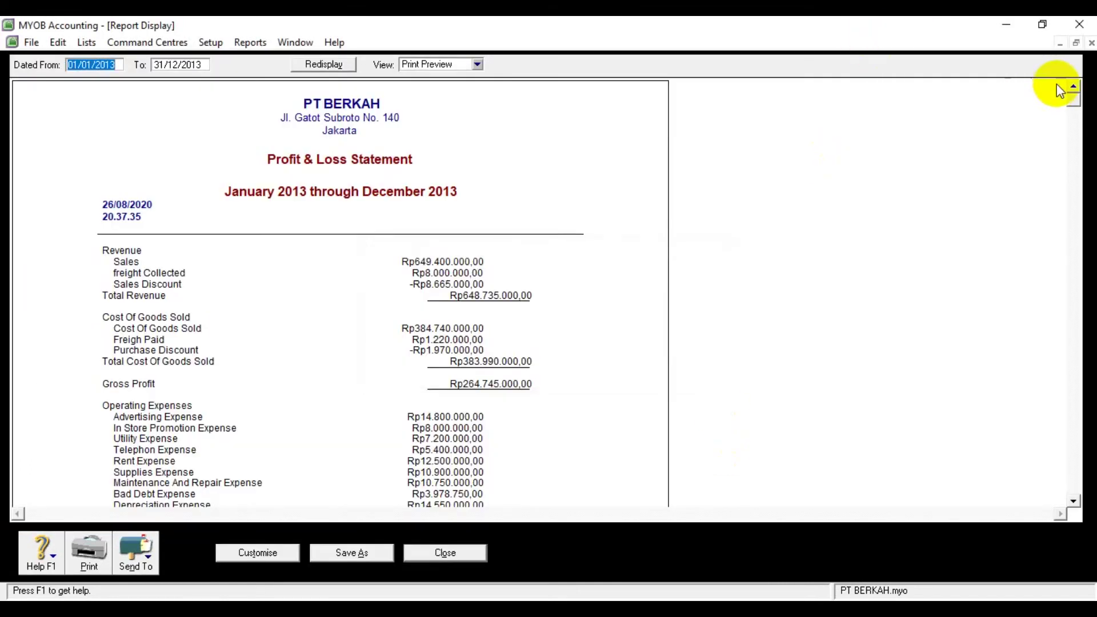
left_click(1074, 103)
left_click_drag(1073, 105, 1038, 442)
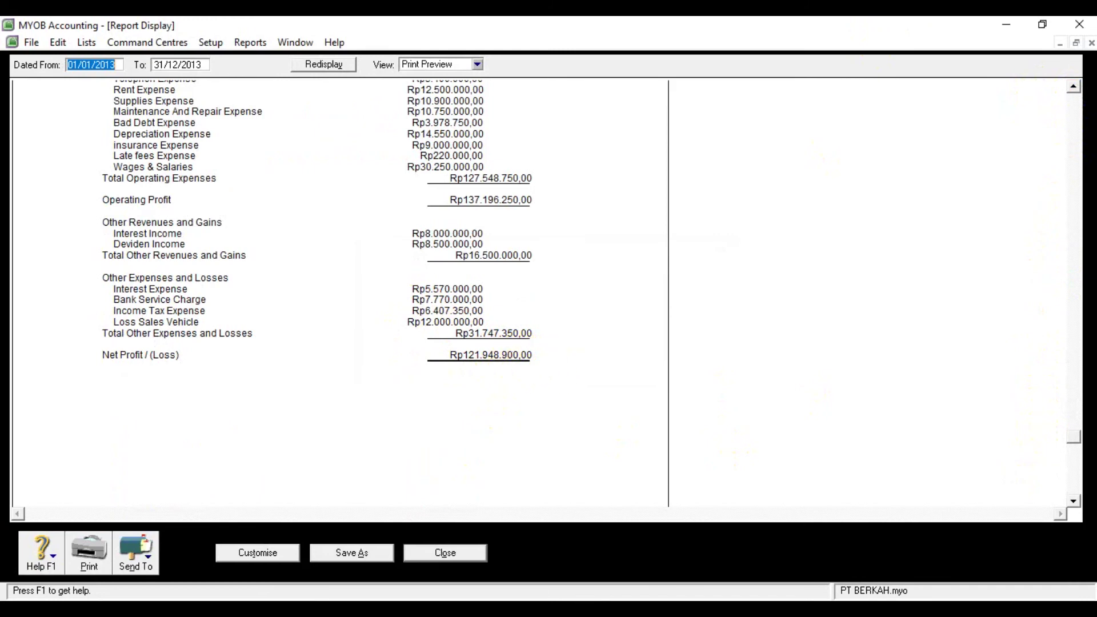
Compare the net profit with Net Profit After Tax on the RUGI LABA sheet of SIKLUS AKUNTANSI TERBARU, and close the MYOB report
left_click(493, 565)
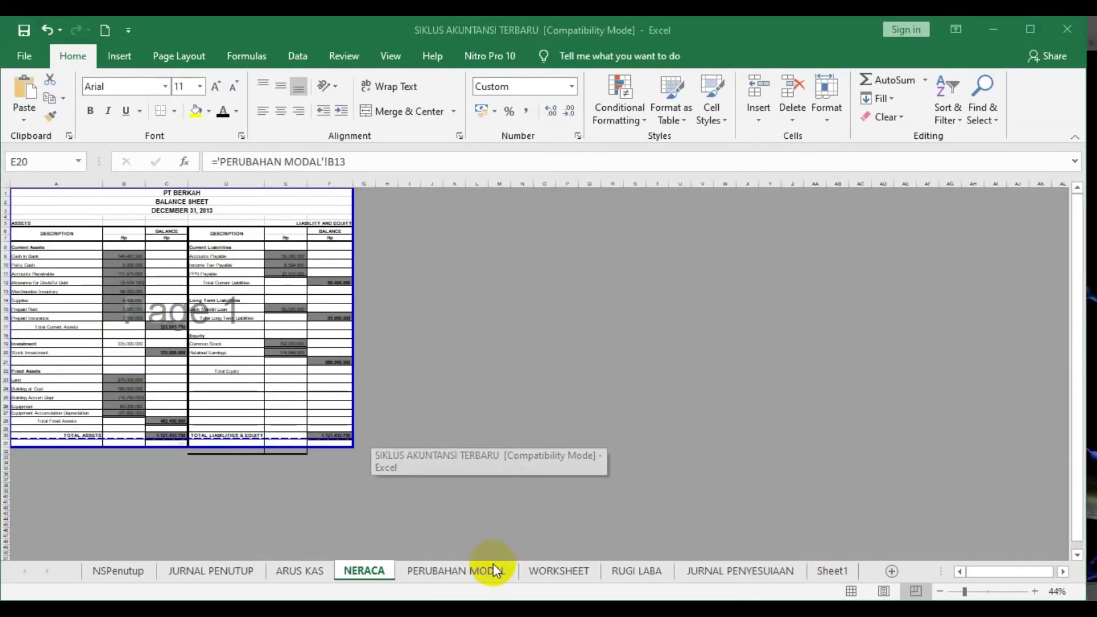
left_click(623, 571)
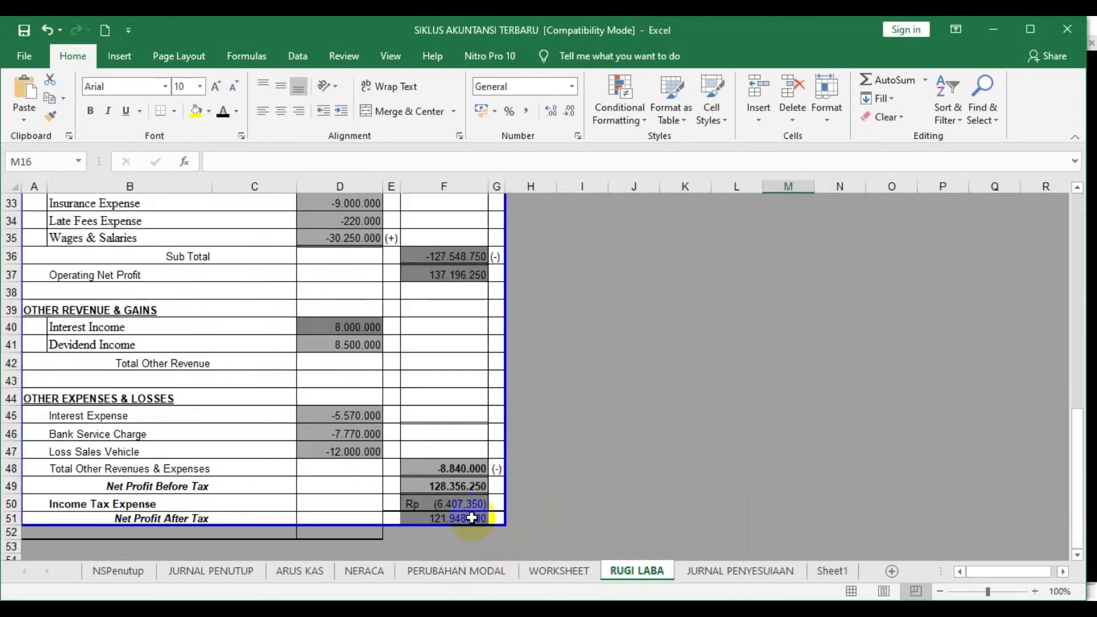
left_click(472, 518)
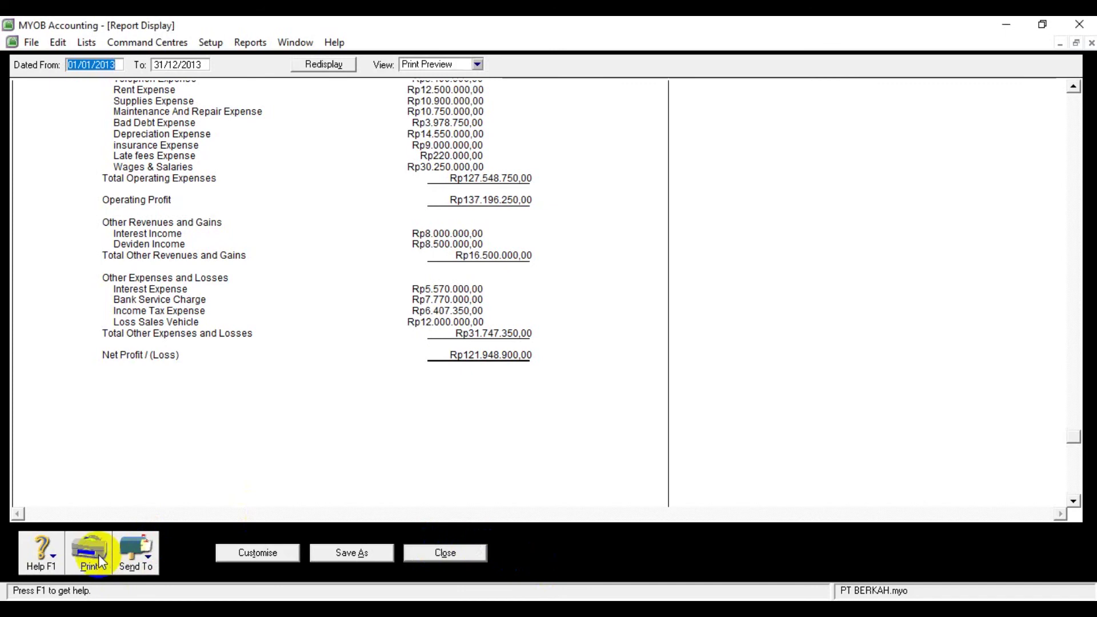
left_click(472, 556)
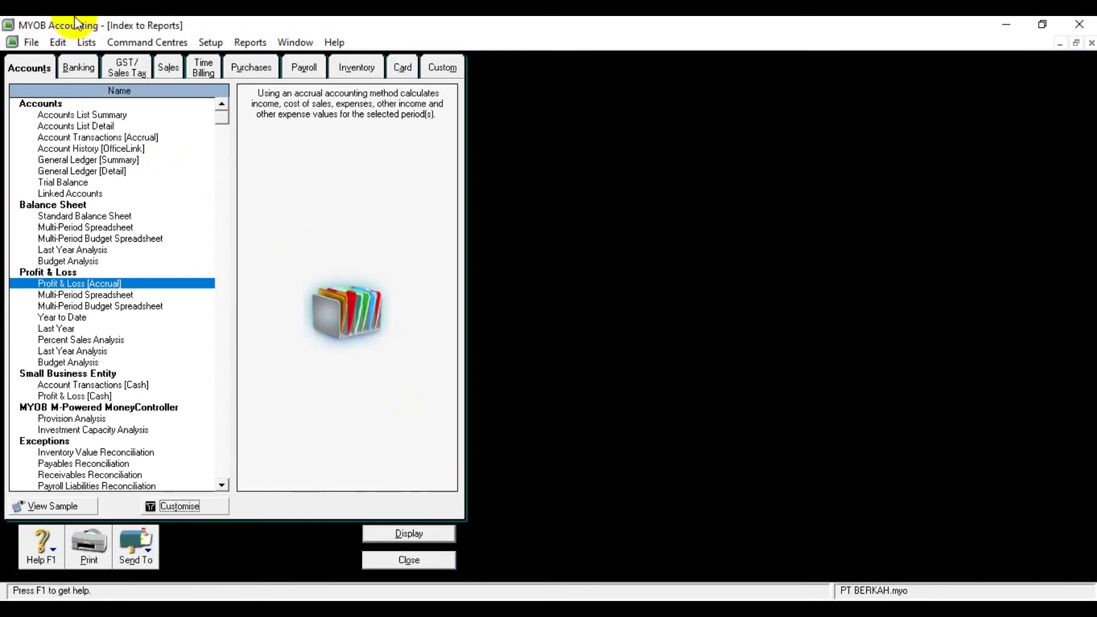
Display the Statement of Cash Flow for December 2013 from the banking reports, and view it down to the cash at the end of the period
left_click(80, 65)
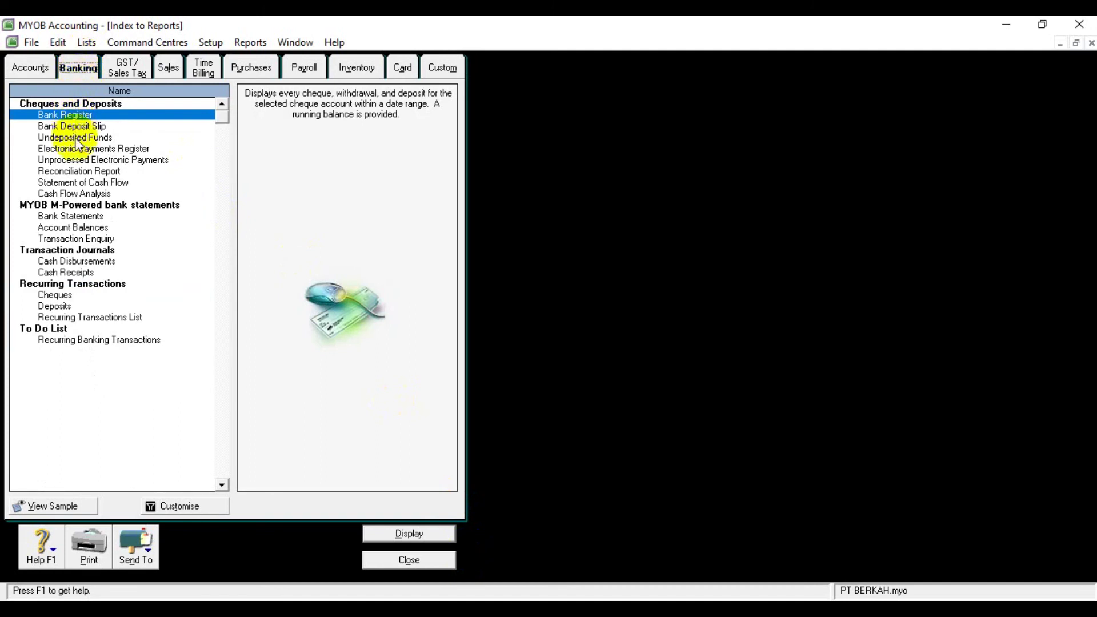
left_click(79, 182)
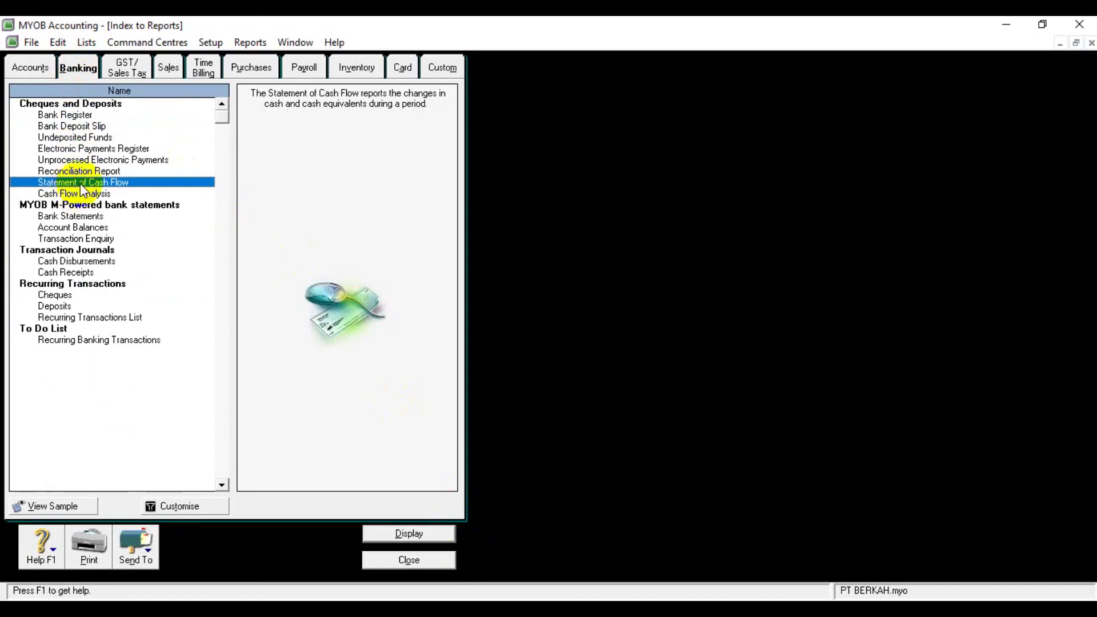
left_click(188, 510)
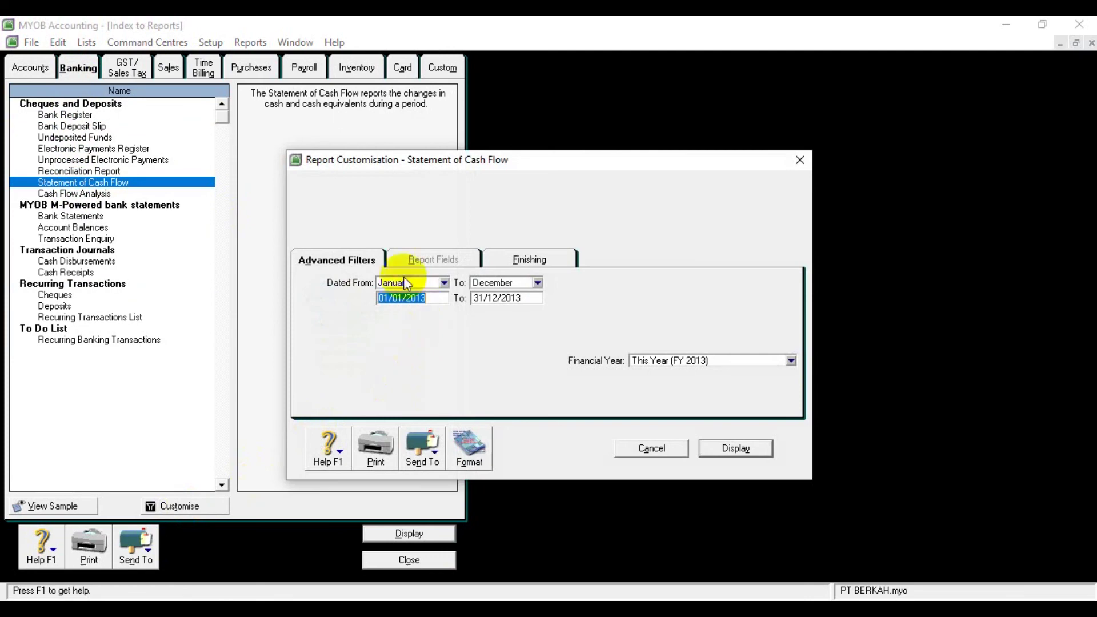
left_click(449, 282)
left_click(445, 414)
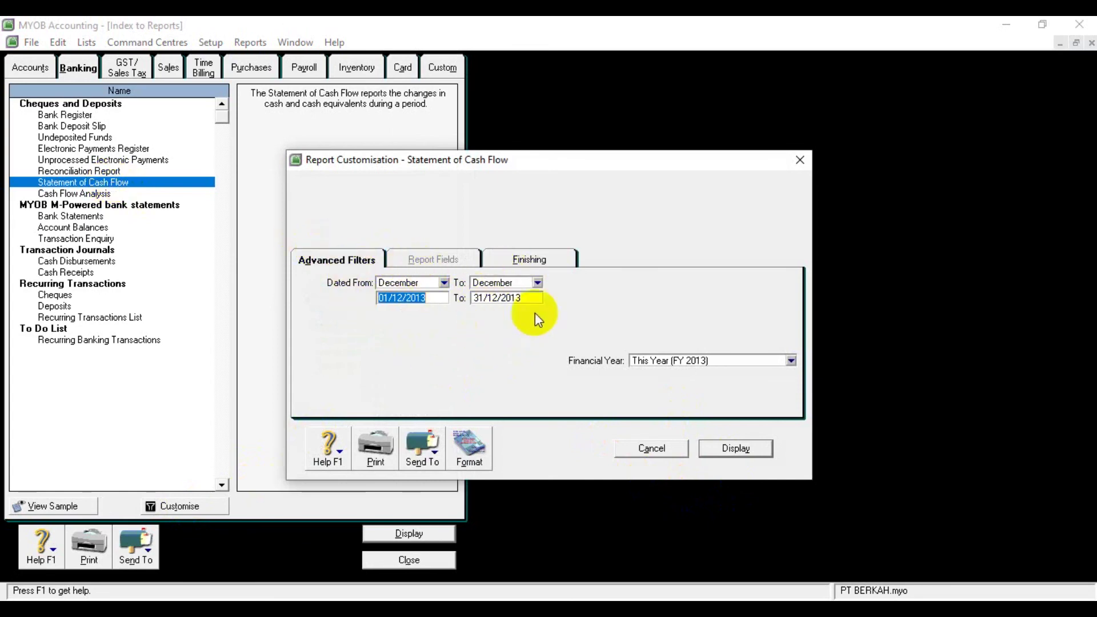
left_click(727, 452)
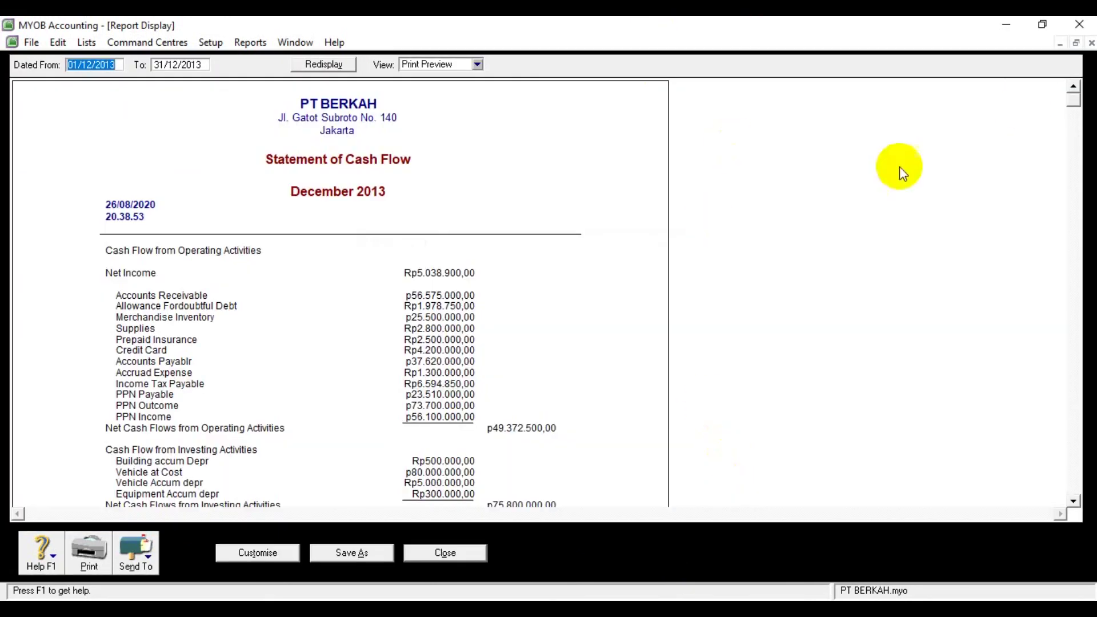
left_click_drag(1072, 102, 1072, 285)
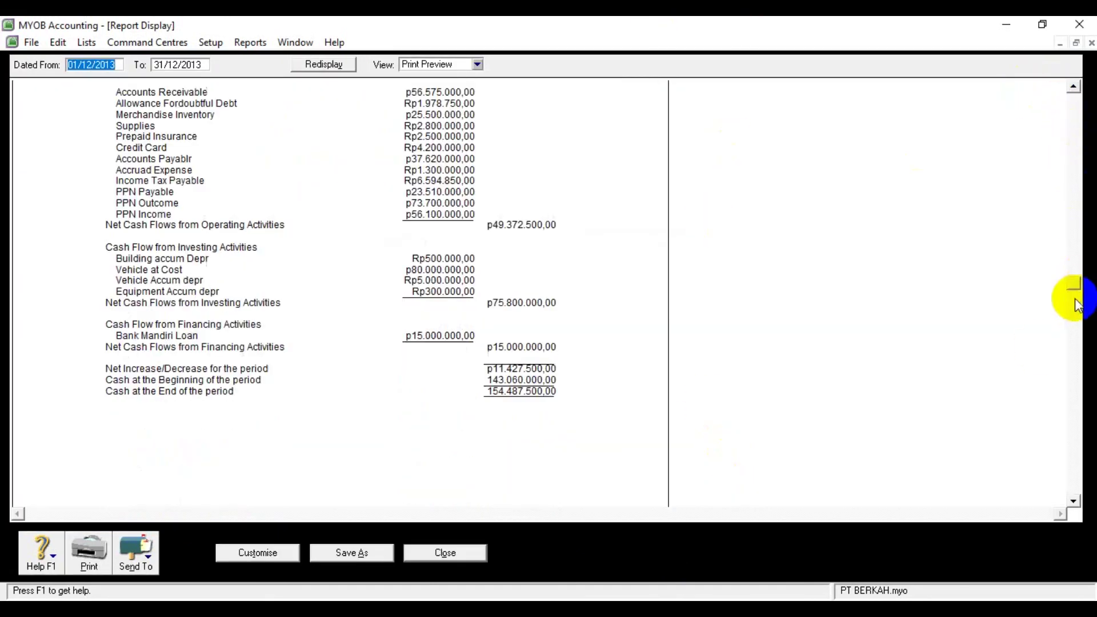
left_click(1074, 502)
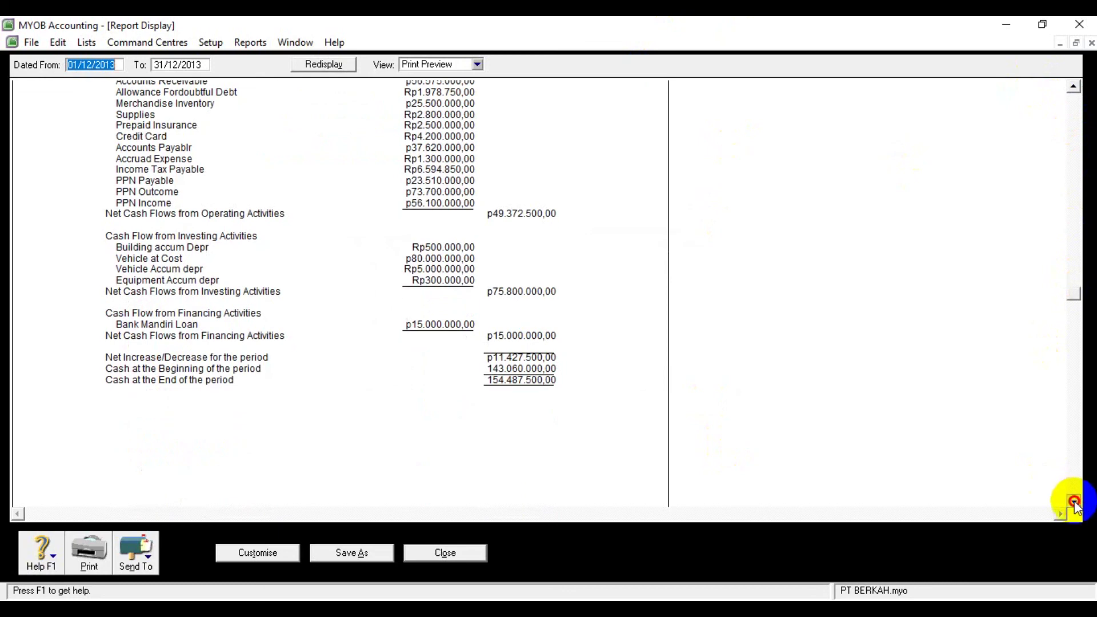
left_click(1074, 502)
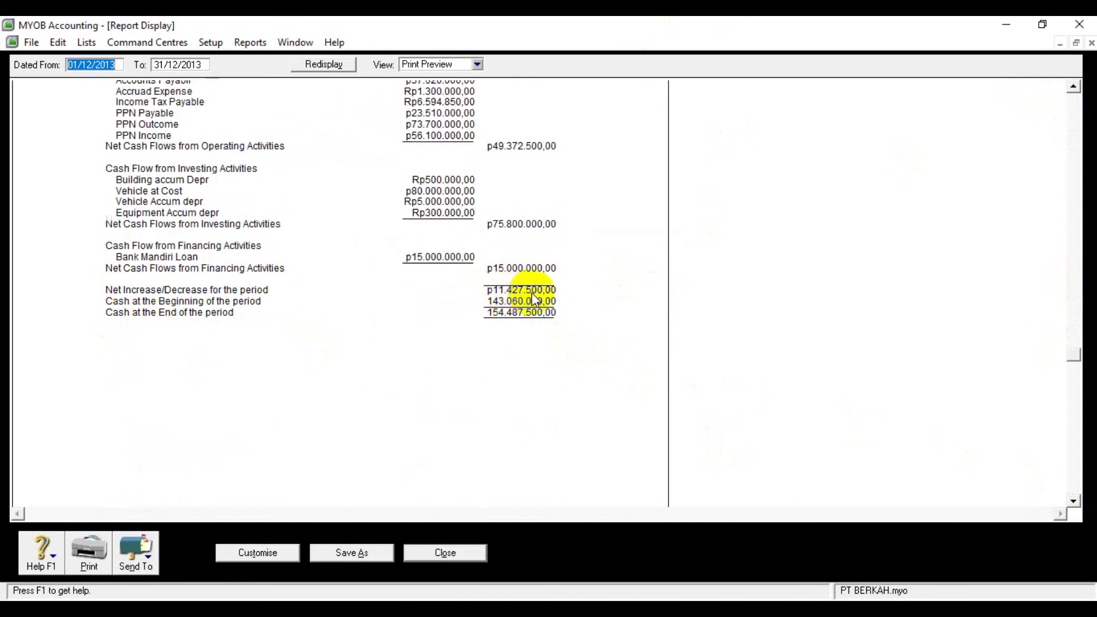
Compare the cash flow totals with the ARUS KAS sheet of SIKLUS AKUNTANSI TERBARU in Excel, and close the MYOB report and report index
left_click(494, 584)
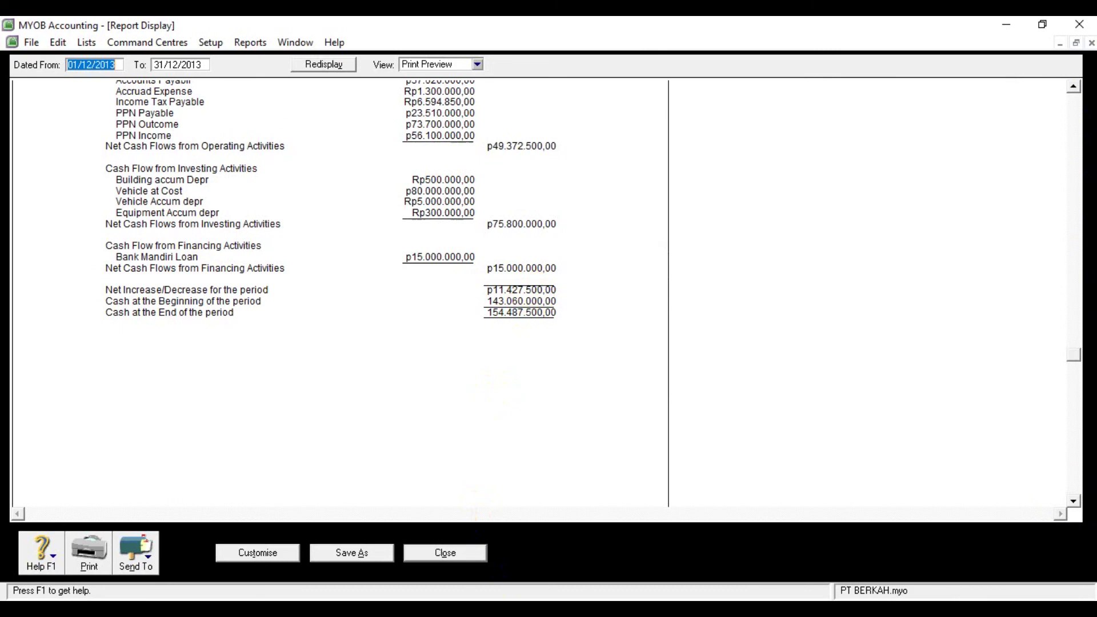
left_click(515, 567)
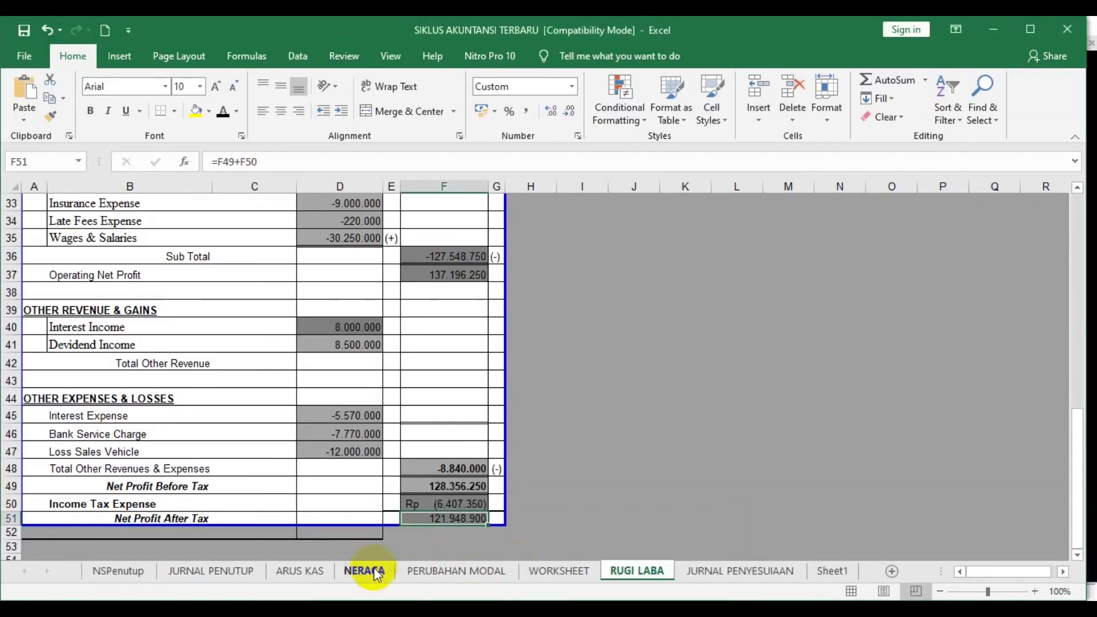
left_click(318, 572)
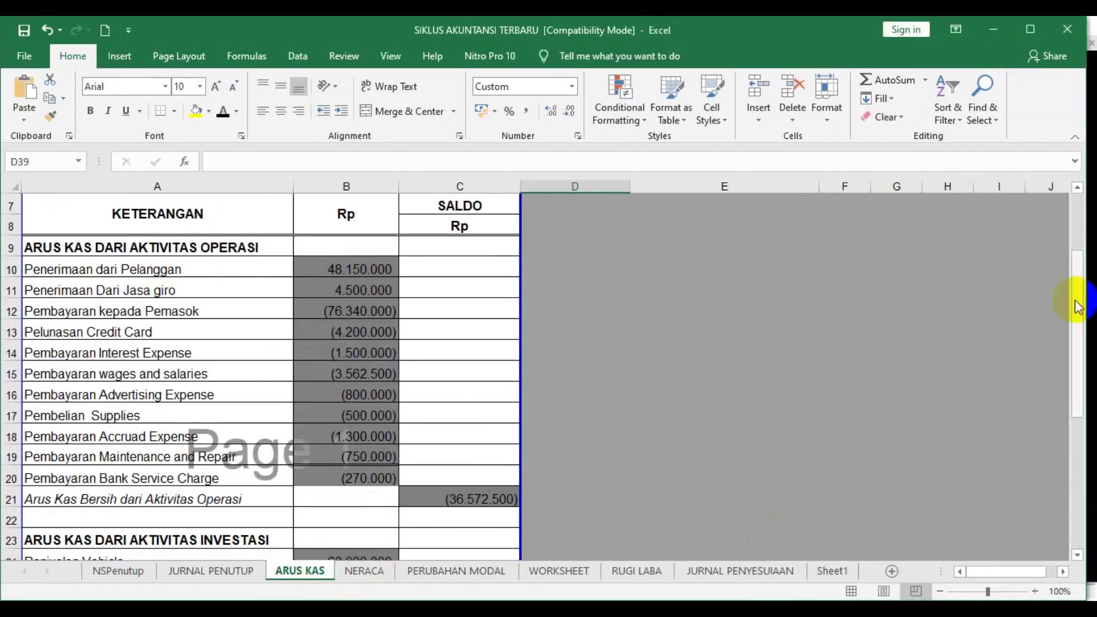
left_click_drag(1078, 314, 1078, 445)
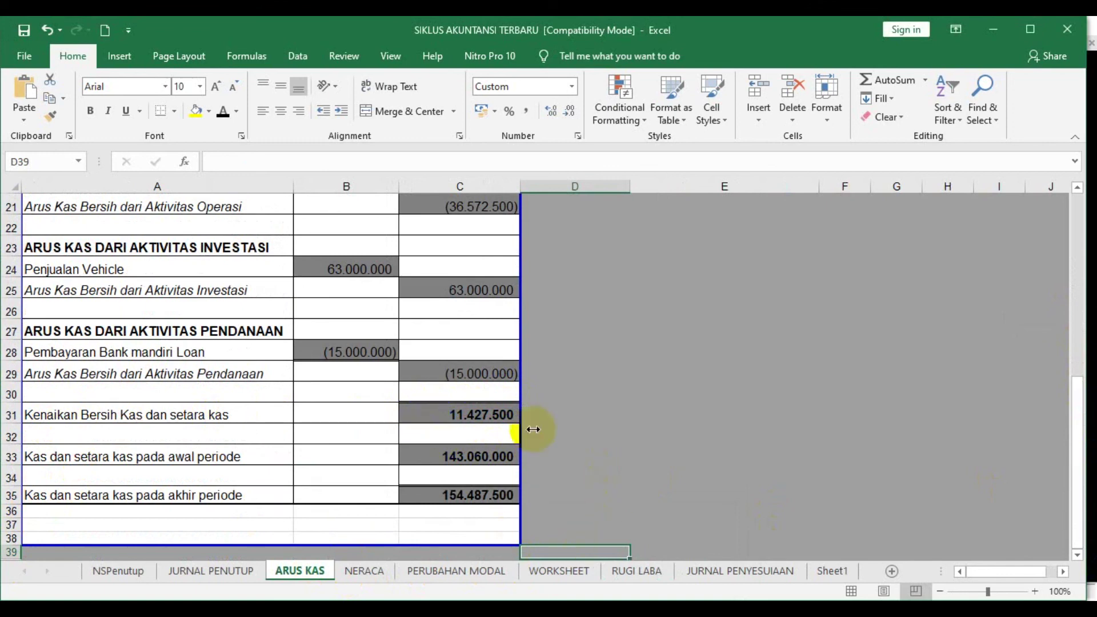
key("alt+Tab")
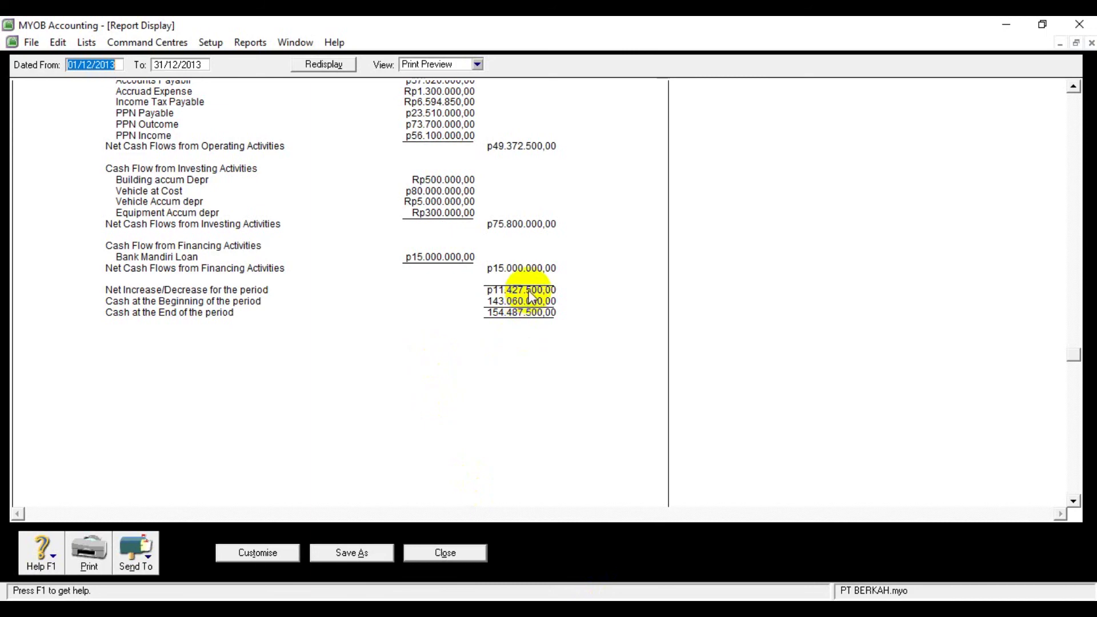
left_click(456, 552)
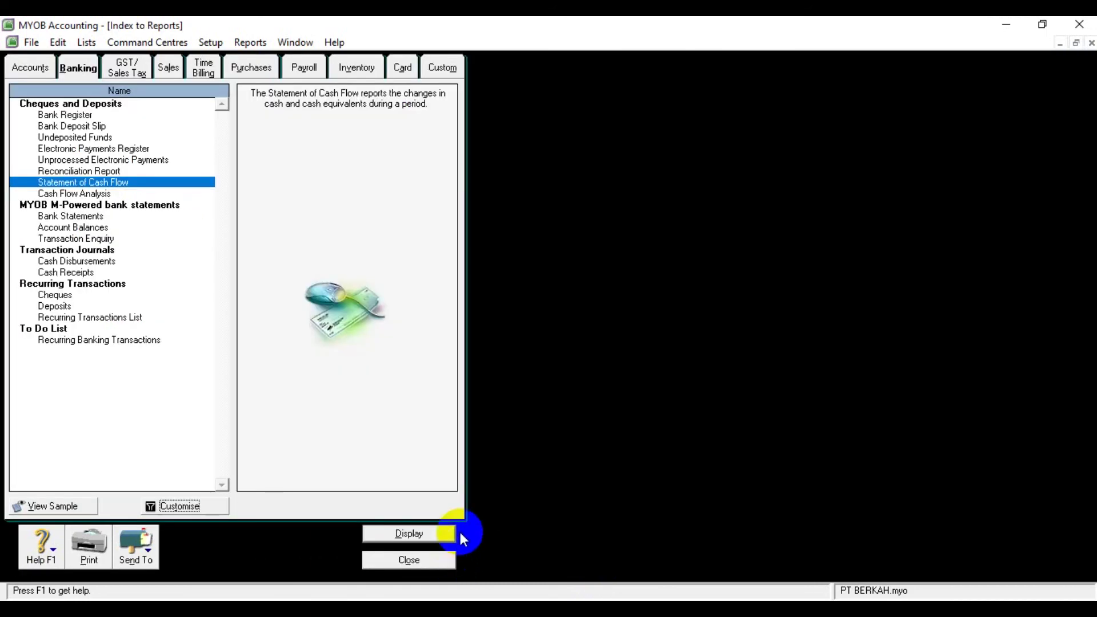
left_click(435, 561)
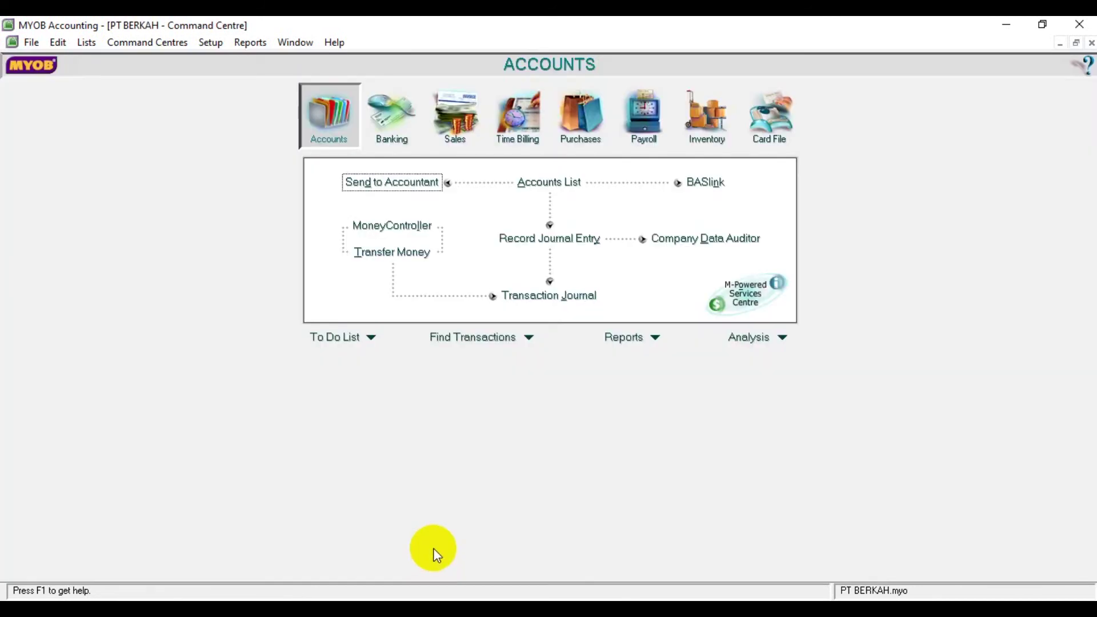